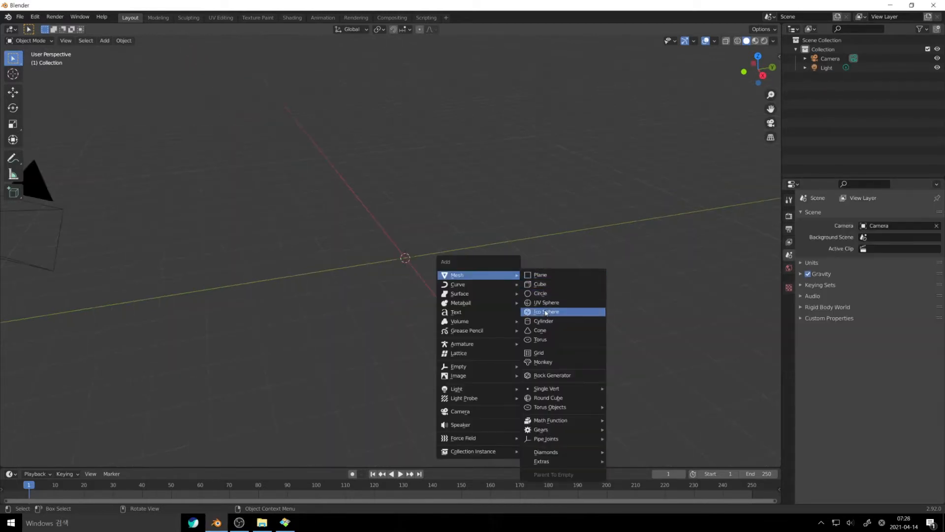
# Add a UV sphere at the origin with a 0.025 m radius, 16 segments and 12 rings.
pyautogui.click(542, 304)
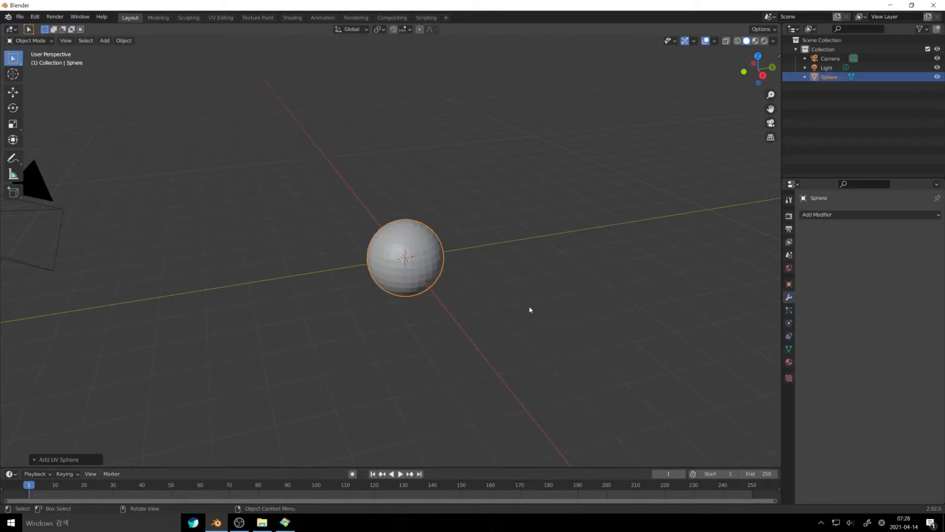
pyautogui.click(36, 459)
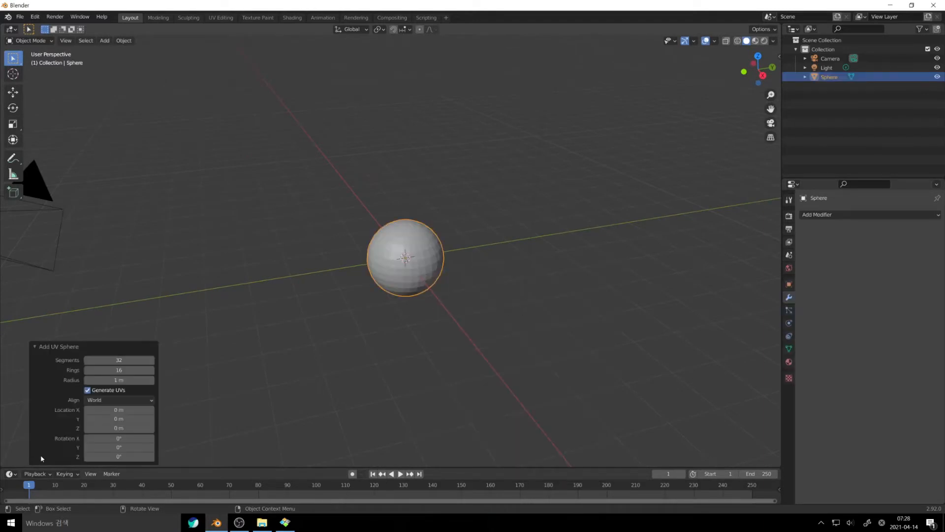
pyautogui.click(129, 379)
pyautogui.write('0.025')
pyautogui.press('Return')
pyautogui.click(125, 359)
pyautogui.write('16')
pyautogui.press('Return')
pyautogui.click(128, 369)
pyautogui.write('12')
pyautogui.press('Return')
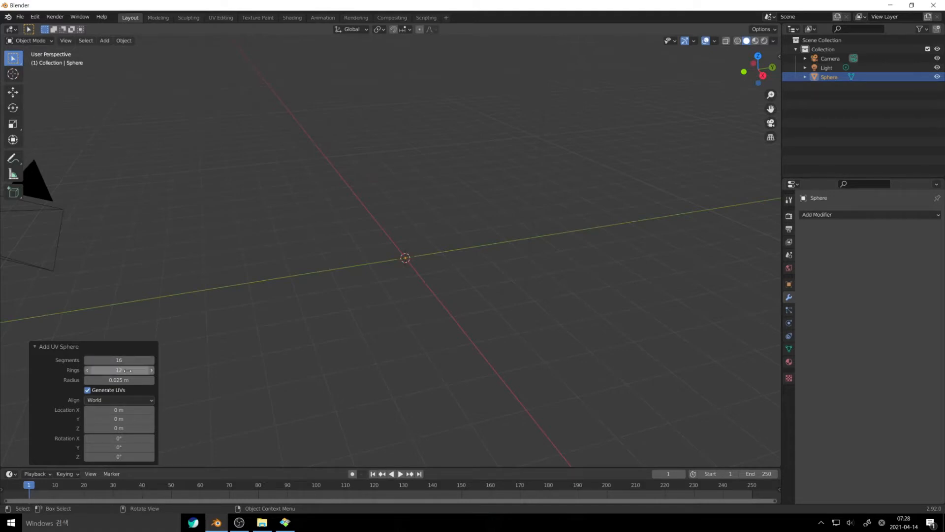
# Subdivide the sphere's whole mesh with one cut, return to Object Mode and deselect it.
pyautogui.scroll(2, 420, 267)
pyautogui.scroll(10, 423, 268)
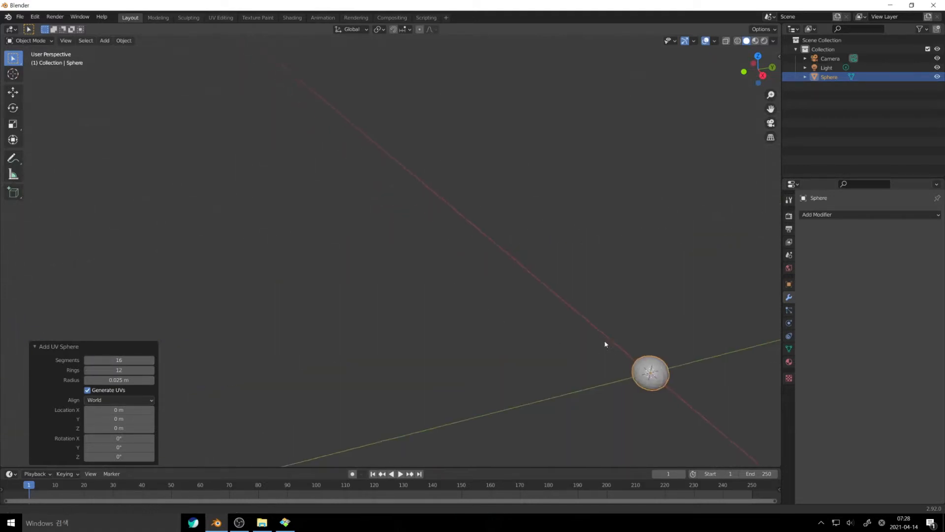
pyautogui.keyDown('shift'); pyautogui.moveTo(610, 346); pyautogui.dragTo(383, 247, button='middle'); pyautogui.keyUp('shift')
pyautogui.scroll(3, 477, 297)
pyautogui.keyDown('shift'); pyautogui.moveTo(456, 326); pyautogui.dragTo(435, 319, button='middle'); pyautogui.keyUp('shift')
pyautogui.scroll(2, 436, 318)
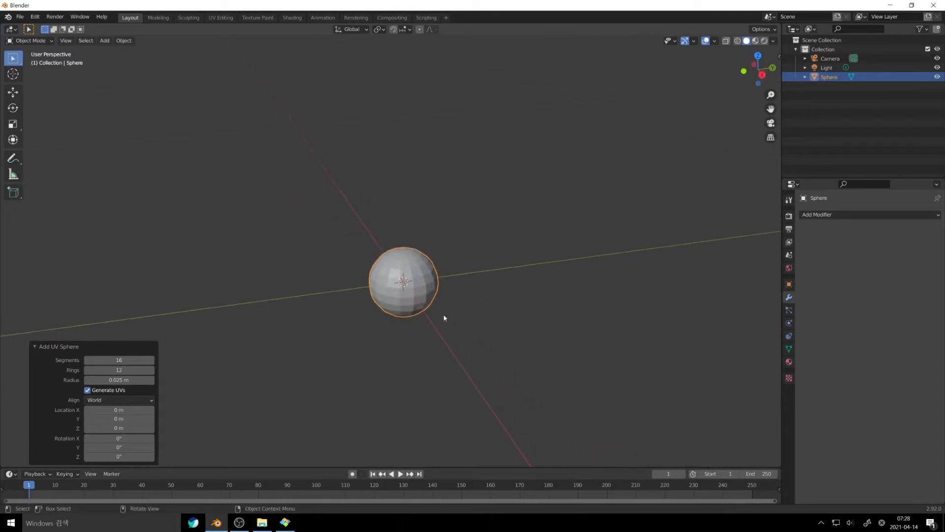
pyautogui.click(458, 310)
pyautogui.click(428, 296)
pyautogui.press('Tab')
pyautogui.rightClick(426, 293)
pyautogui.click(425, 293)
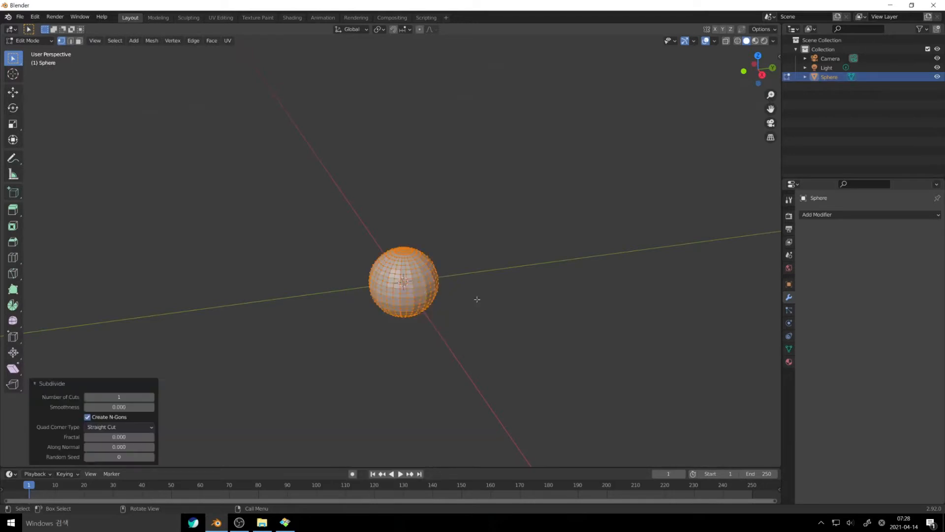
pyautogui.press('Tab')
pyautogui.click(770, 311)
# Set the render engine to Cycles with the Experimental feature set.
pyautogui.click(788, 215)
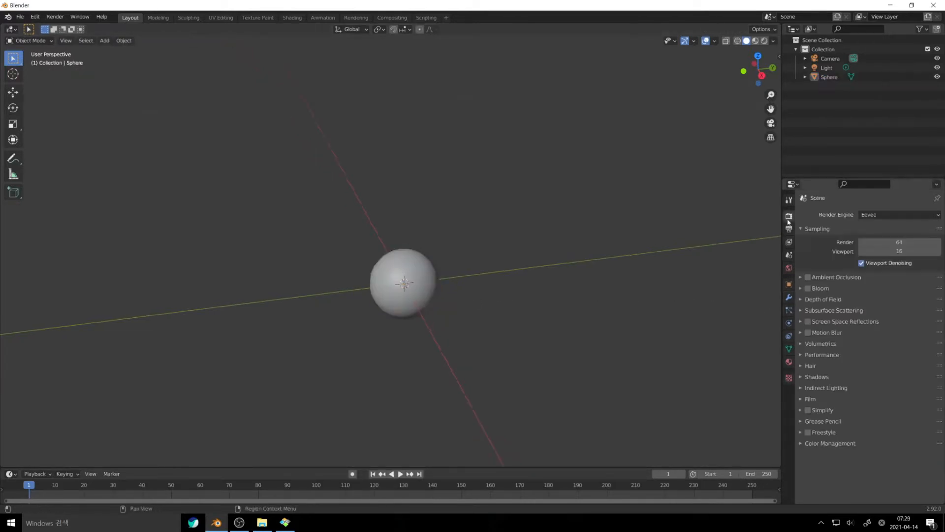
pyautogui.click(886, 214)
pyautogui.click(869, 245)
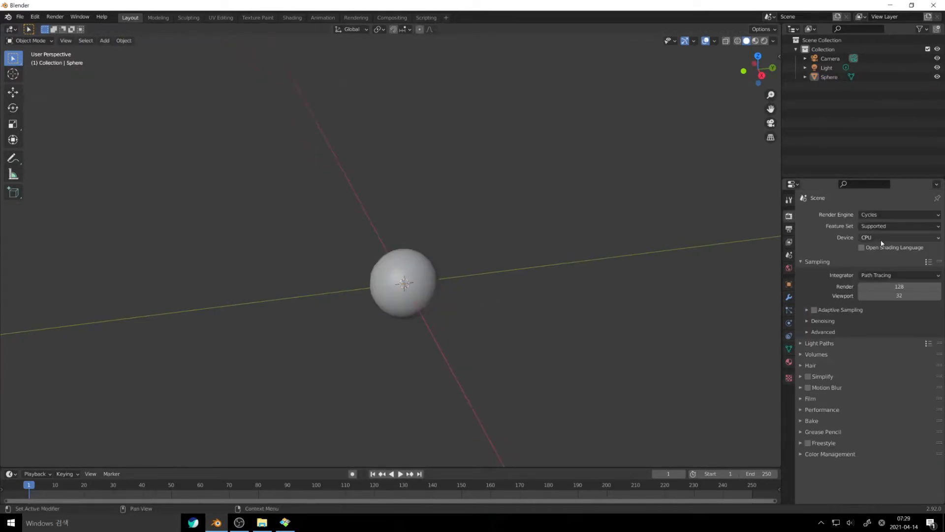
pyautogui.click(808, 321)
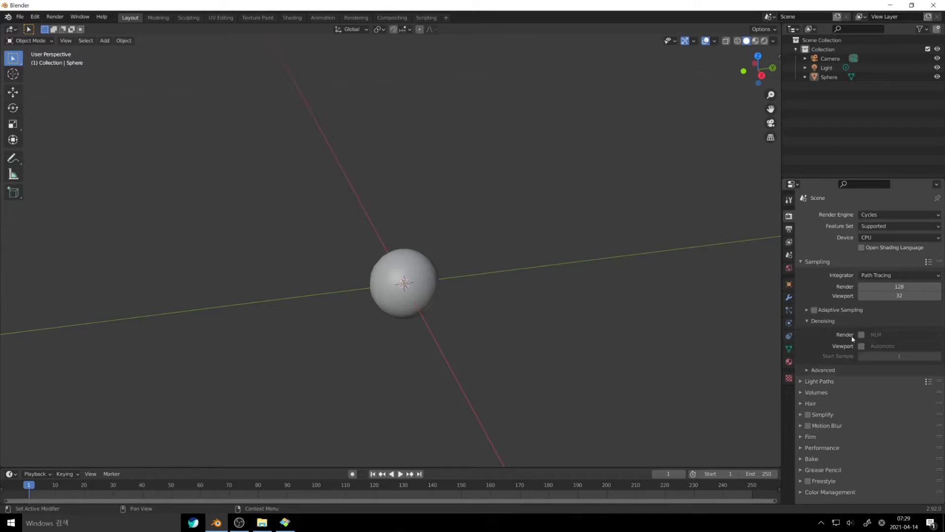
pyautogui.click(807, 321)
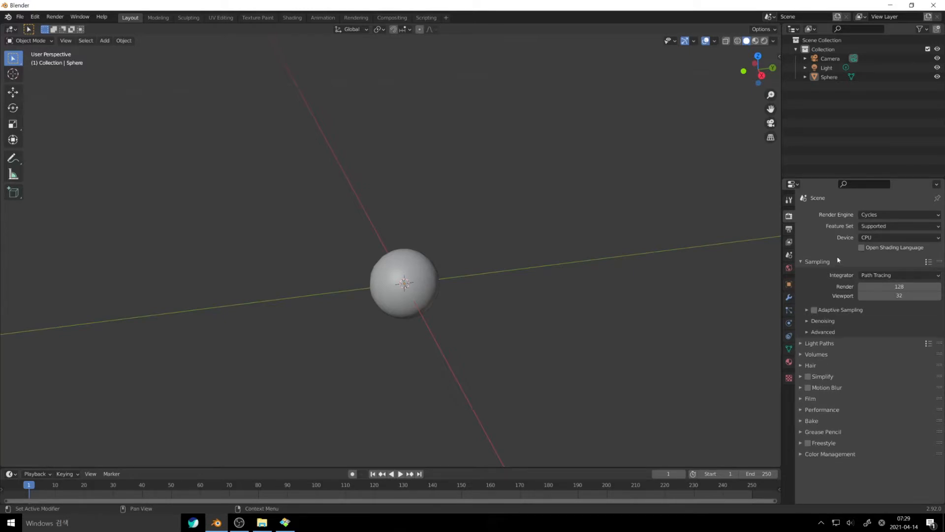
pyautogui.click(881, 226)
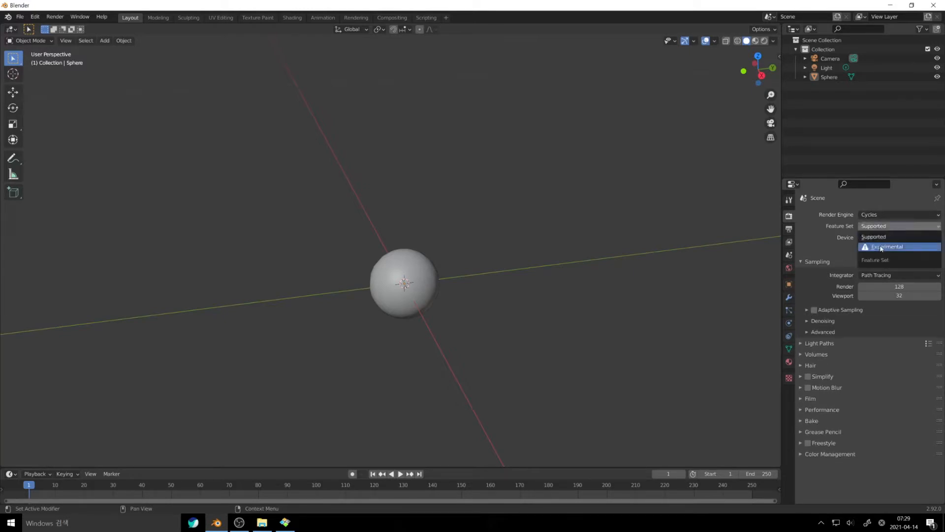
pyautogui.click(882, 247)
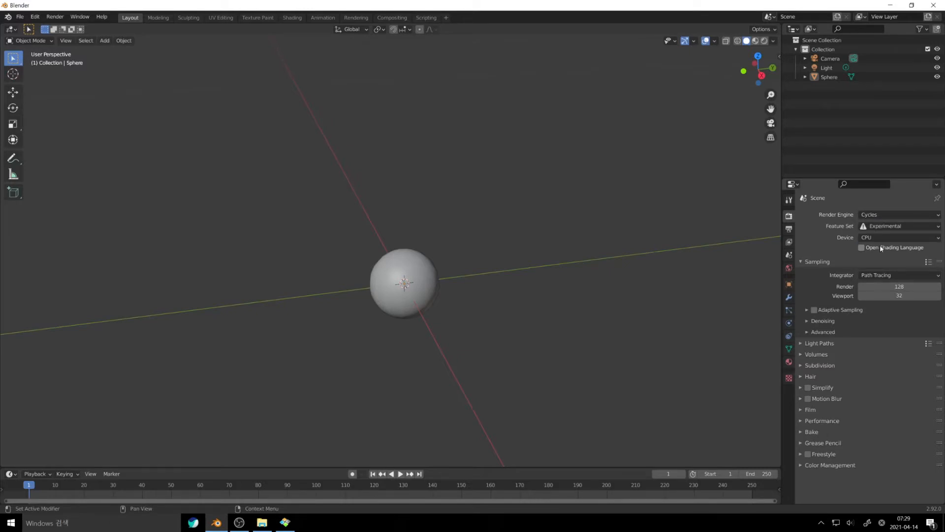
pyautogui.click(788, 284)
pyautogui.click(788, 216)
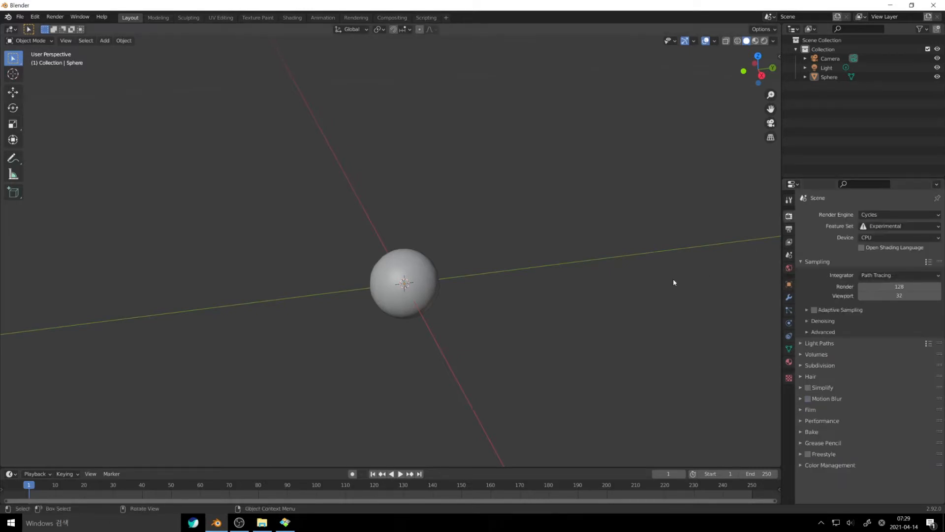
# Turn the Outliner area into a second 3D Viewport and make the extra Properties area an Outliner.
pyautogui.click(798, 30)
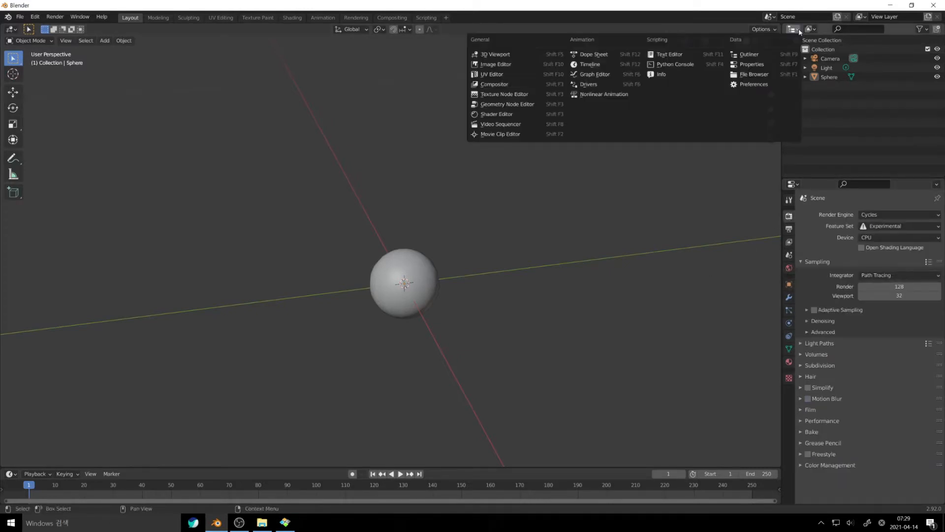
pyautogui.click(519, 56)
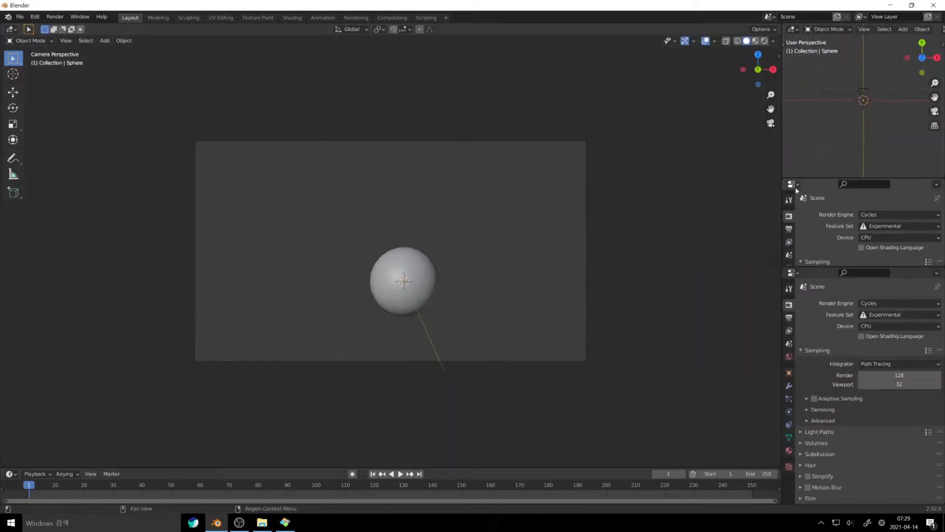
pyautogui.click(795, 186)
pyautogui.click(761, 209)
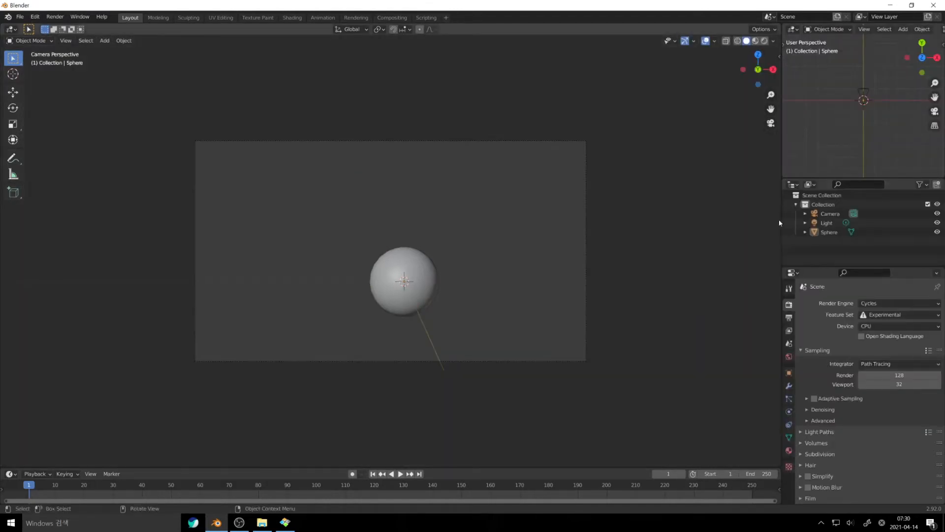
pyautogui.click(792, 273)
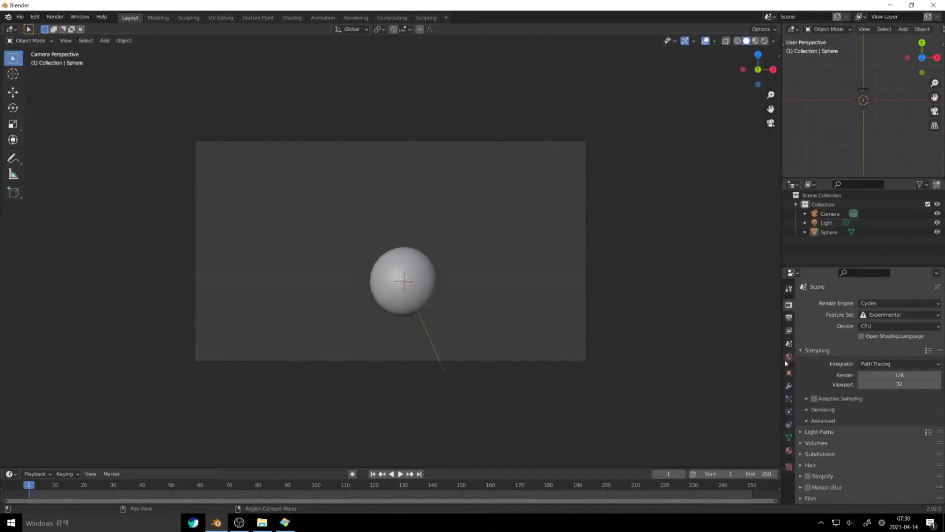
# Switch the main viewport to the front view and keep the camera selected.
pyautogui.click(830, 215)
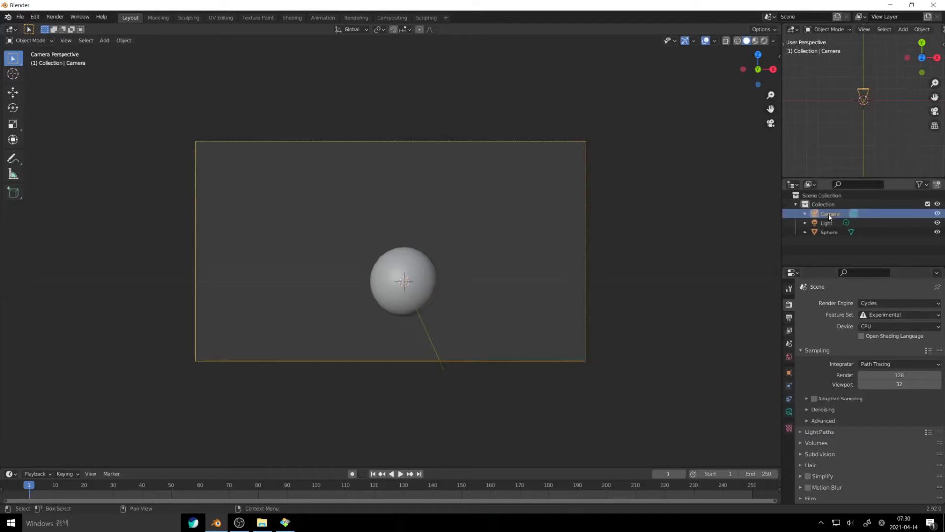
pyautogui.press('KP_1')
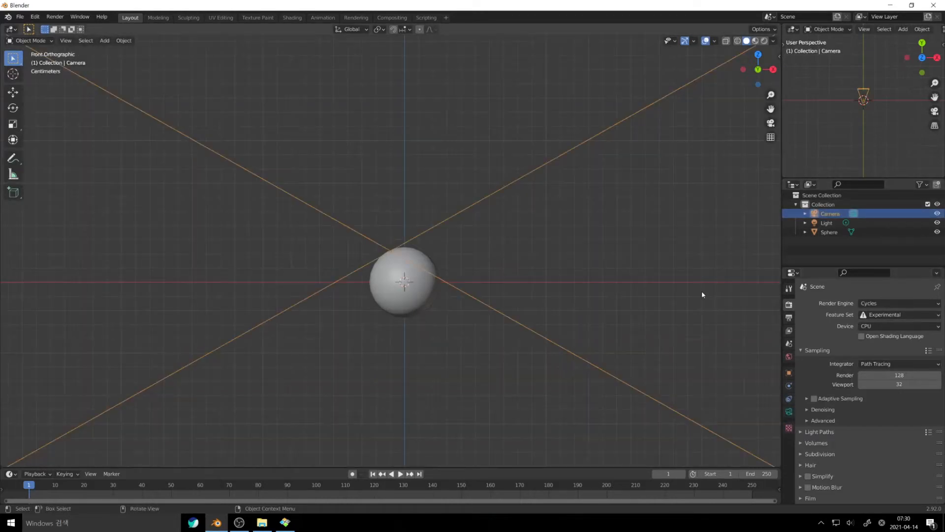
pyautogui.click(692, 333)
pyautogui.click(830, 214)
# Enable the Screencast Keys display in the main viewport's sidebar.
pyautogui.press('n')
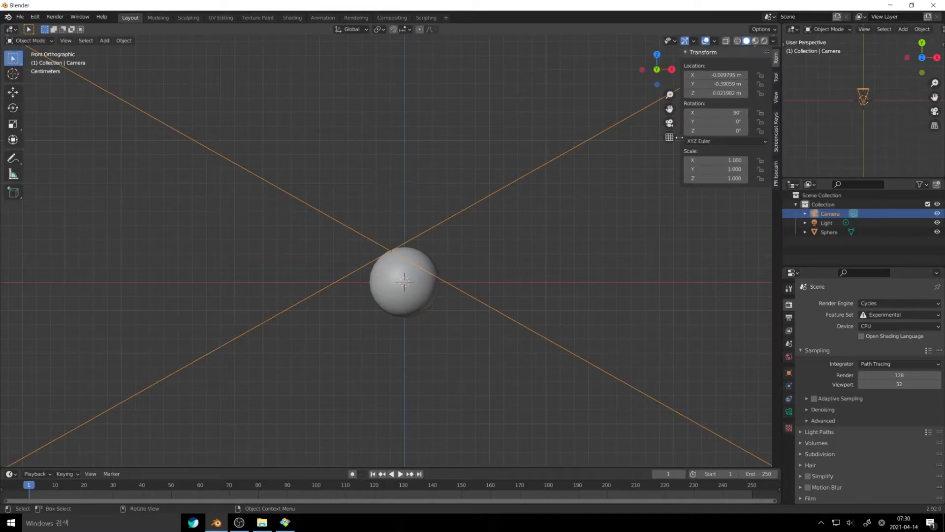
pyautogui.click(776, 132)
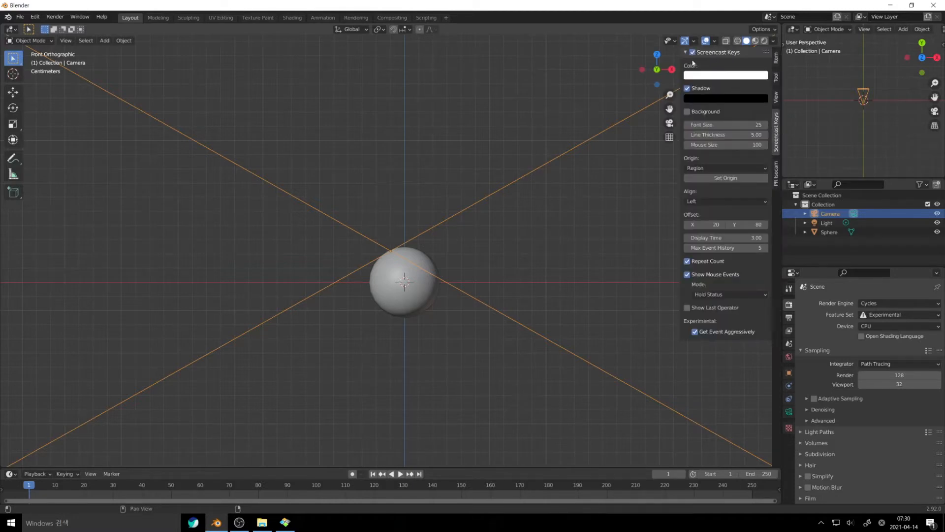
pyautogui.press('n')
pyautogui.press('n')
pyautogui.press('n')
pyautogui.press('n')
pyautogui.press('n')
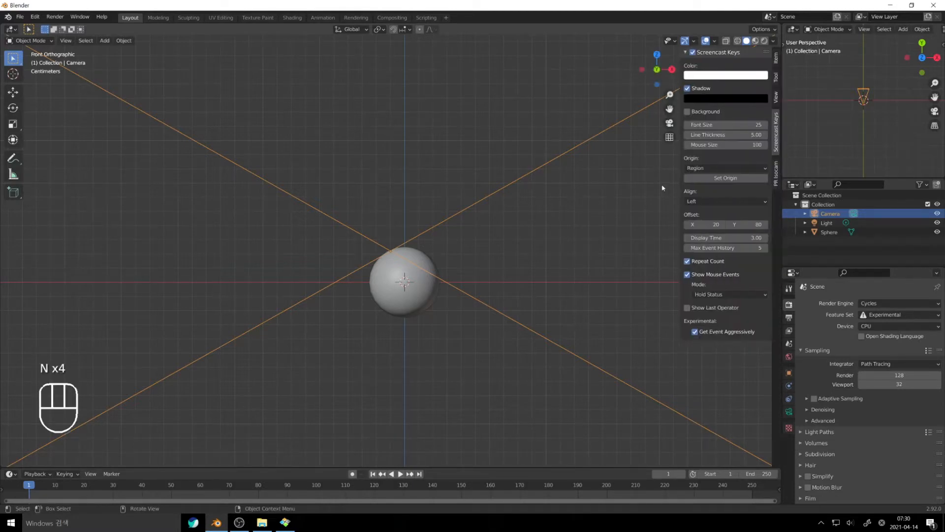
# Select the camera and align it to the main viewport's current front view.
pyautogui.click(831, 223)
pyautogui.click(831, 214)
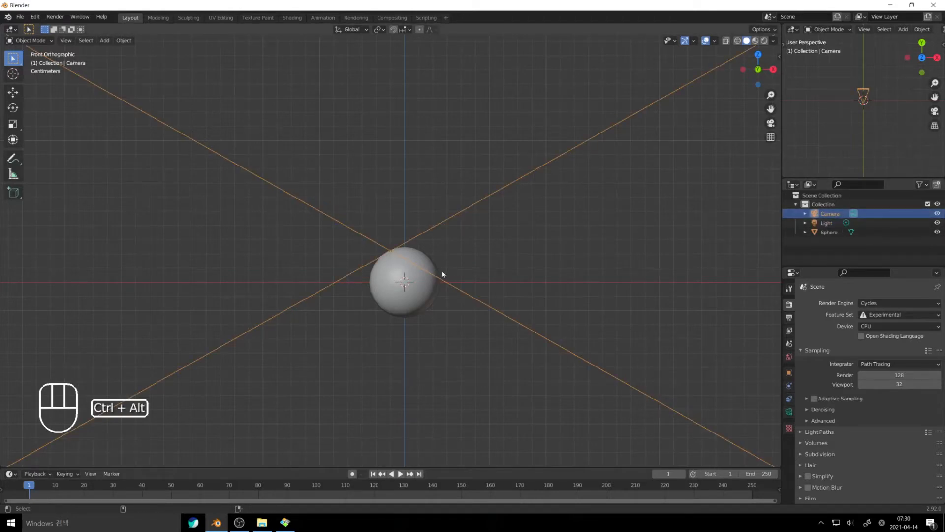
pyautogui.press('ctrl+alt+KP_0')
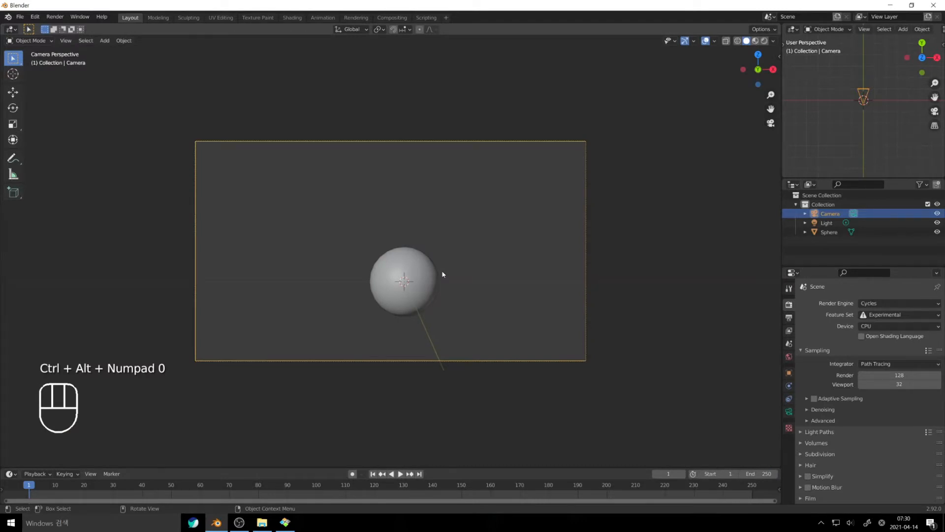
# Rotate the camera about -2.32° around the global X axis to centre the sphere vertically, and deselect it.
pyautogui.press('g')
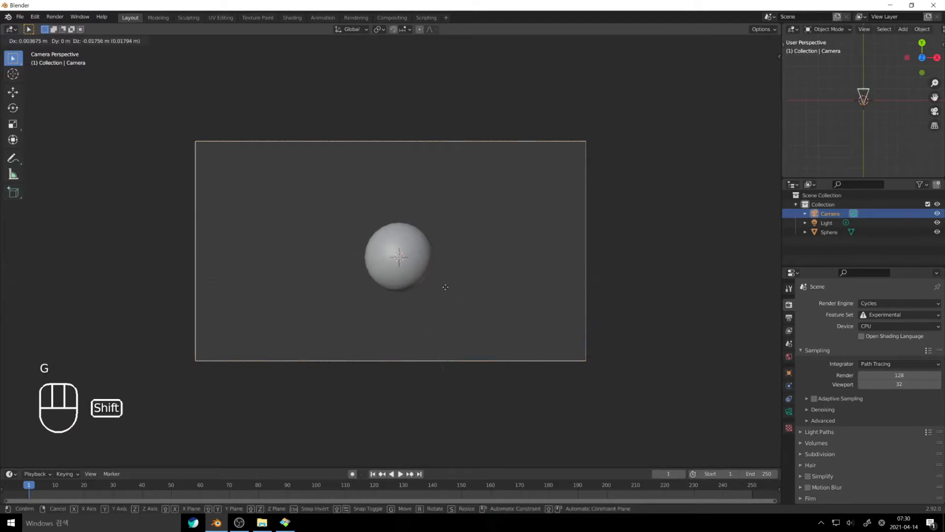
pyautogui.click(445, 289)
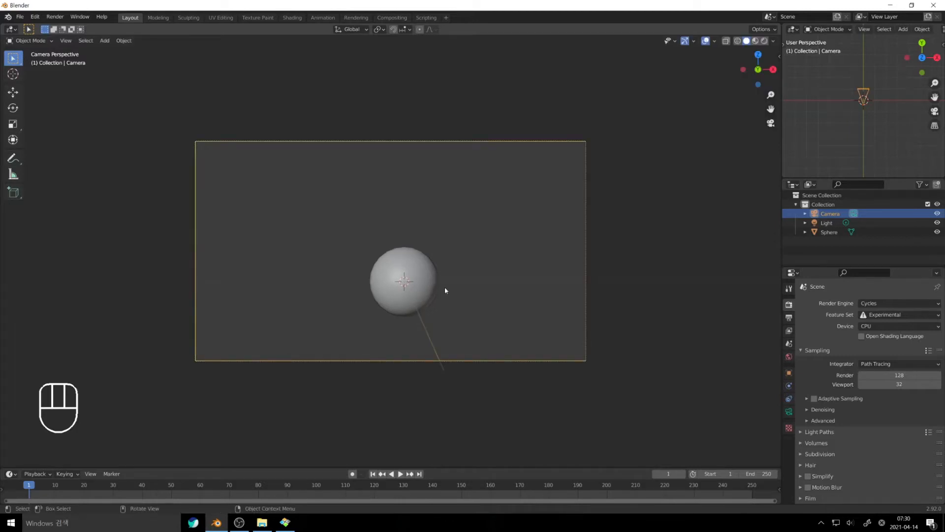
pyautogui.press('r')
pyautogui.press('x')
pyautogui.click(453, 297)
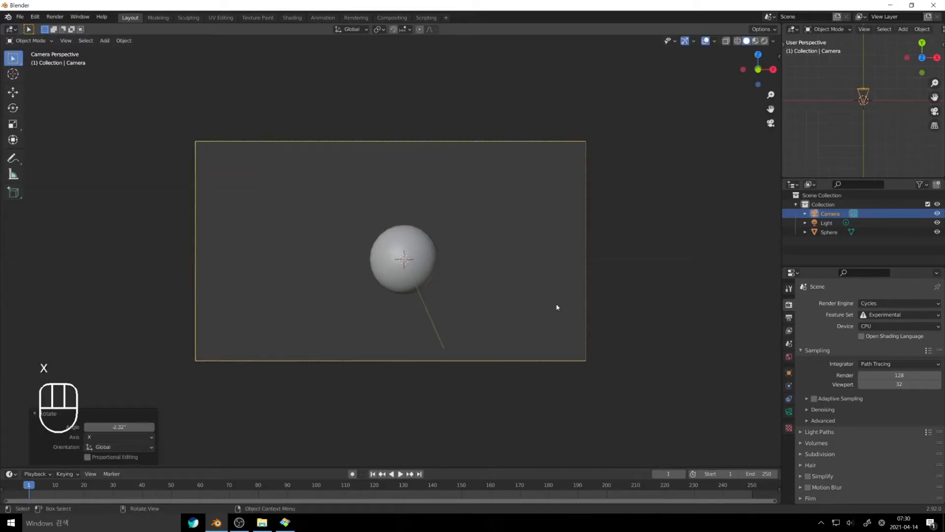
pyautogui.click(554, 307)
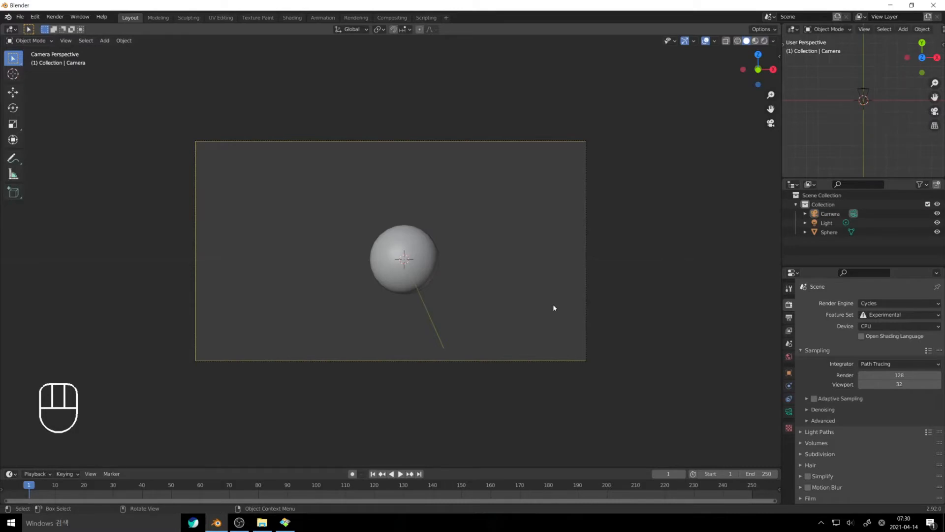
# Return the main viewport to the front view and frame the sphere through the camera in the small viewport.
pyautogui.press('KP_0')
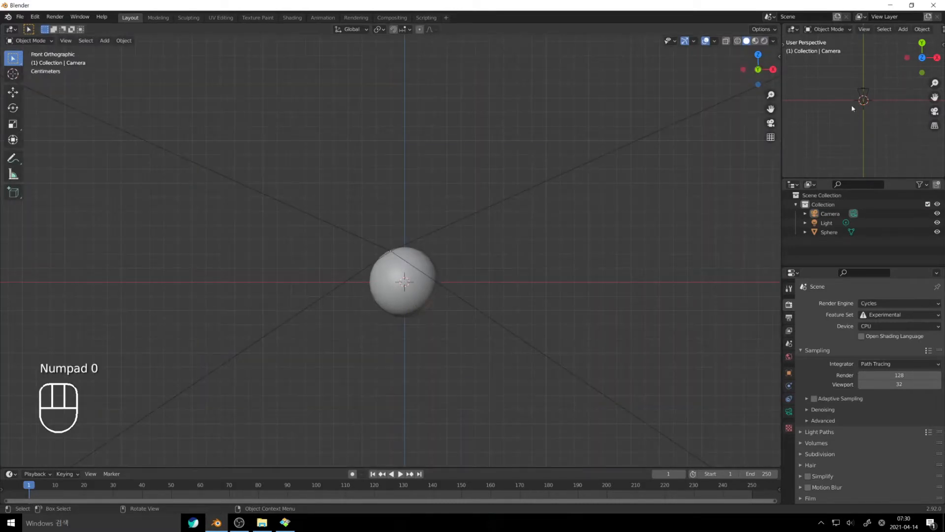
pyautogui.press('KP_0')
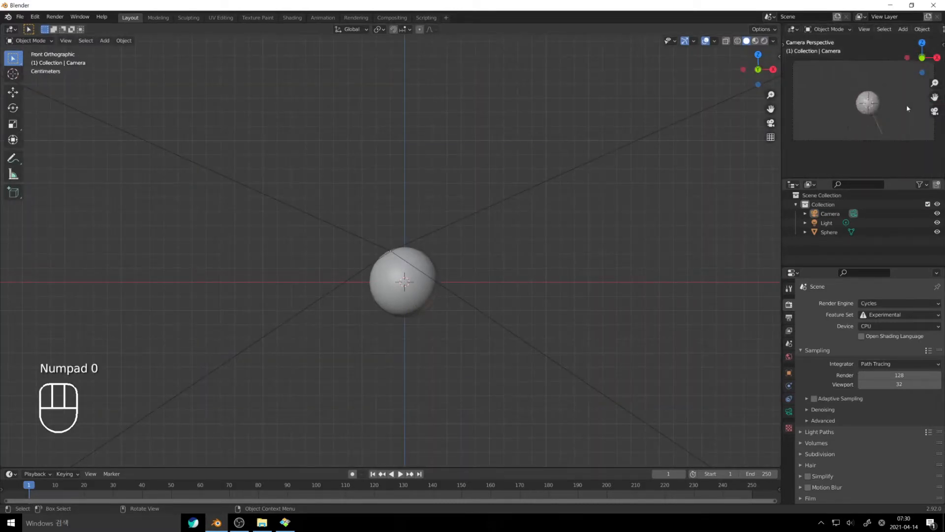
pyautogui.scroll(2, 893, 128)
pyautogui.keyDown('shift'); pyautogui.moveTo(896, 145); pyautogui.dragTo(901, 120, button='middle'); pyautogui.keyUp('shift')
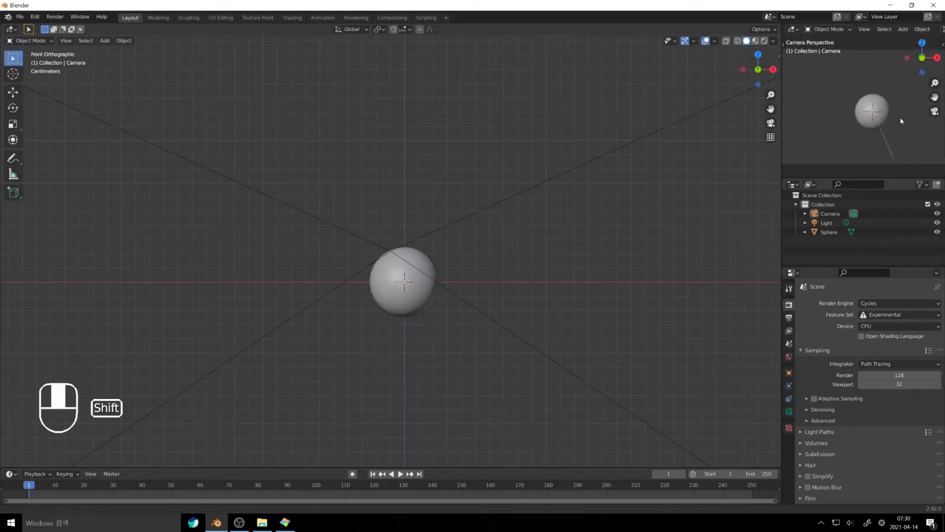
pyautogui.scroll(-5, 914, 30)
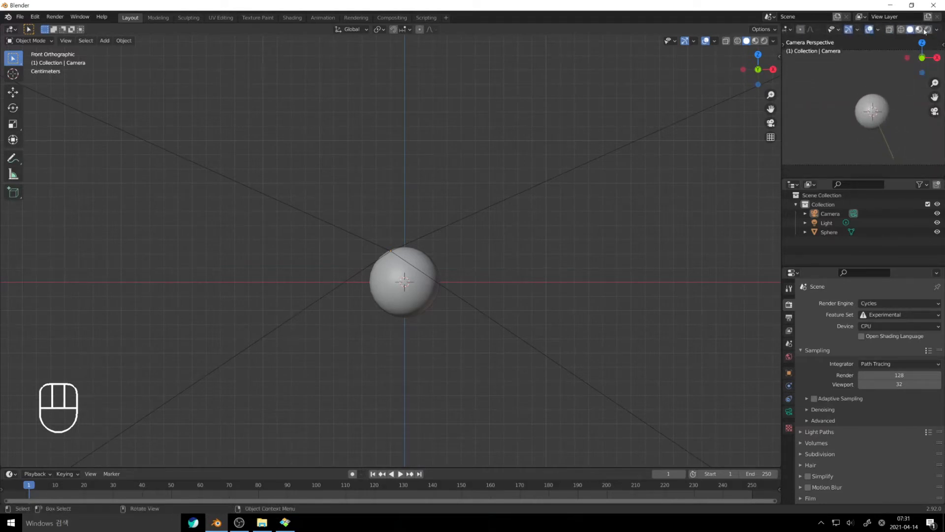
# Show the small camera viewport in rendered shading with overlays, gizmos and Scene World turned off.
pyautogui.click(870, 30)
pyautogui.click(849, 31)
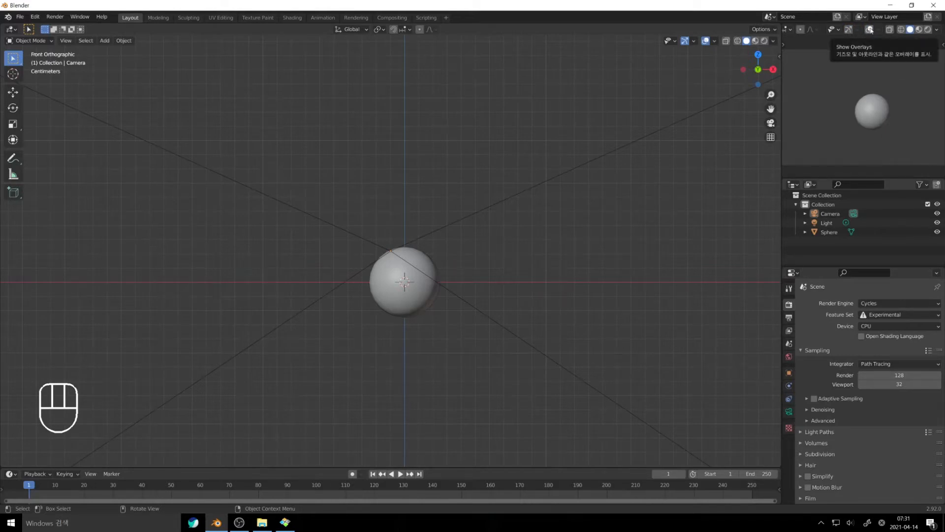
pyautogui.click(929, 30)
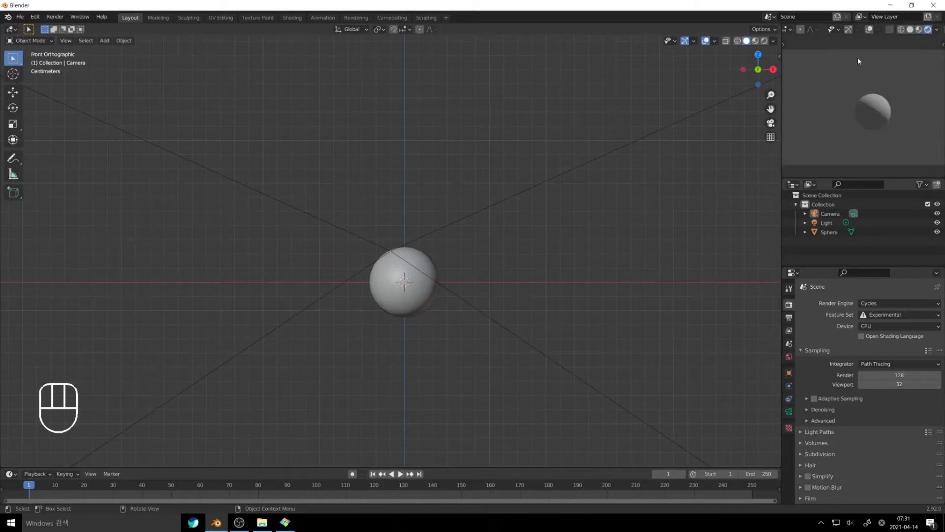
pyautogui.click(936, 30)
pyautogui.click(831, 84)
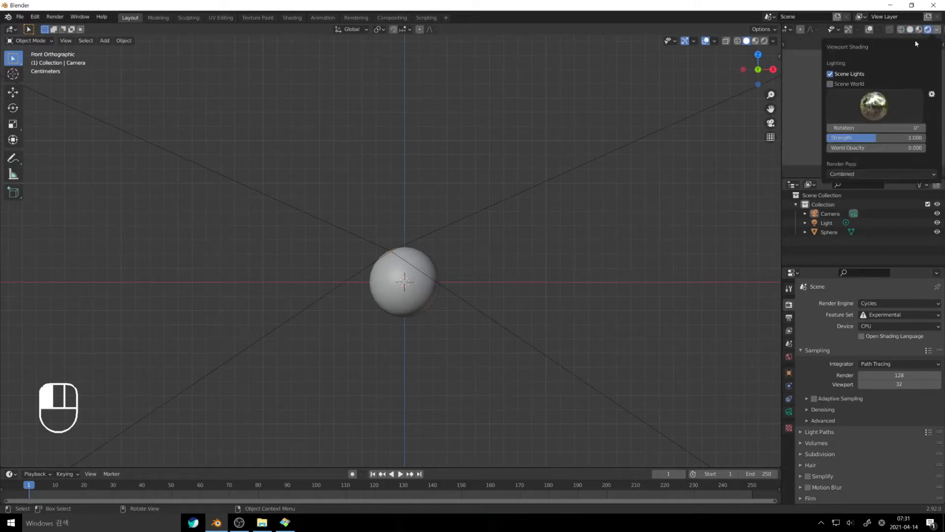
pyautogui.click(938, 30)
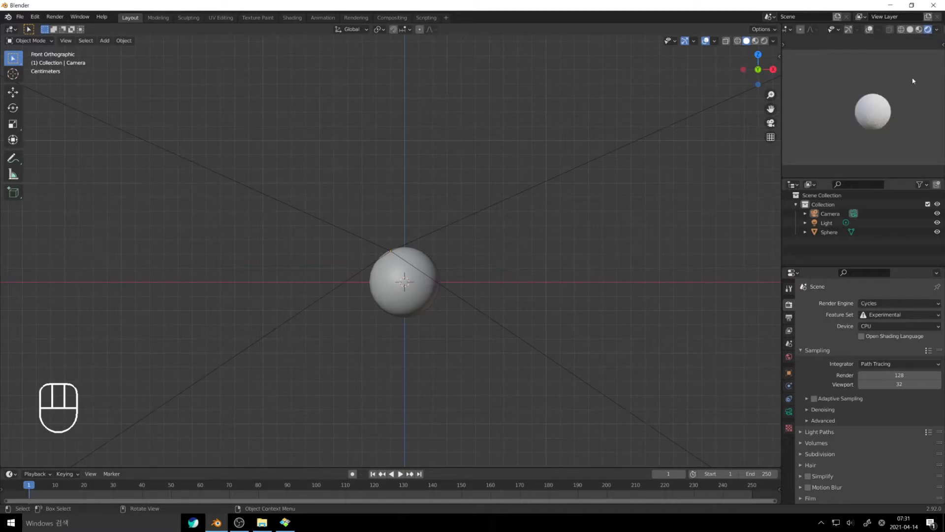
pyautogui.click(938, 30)
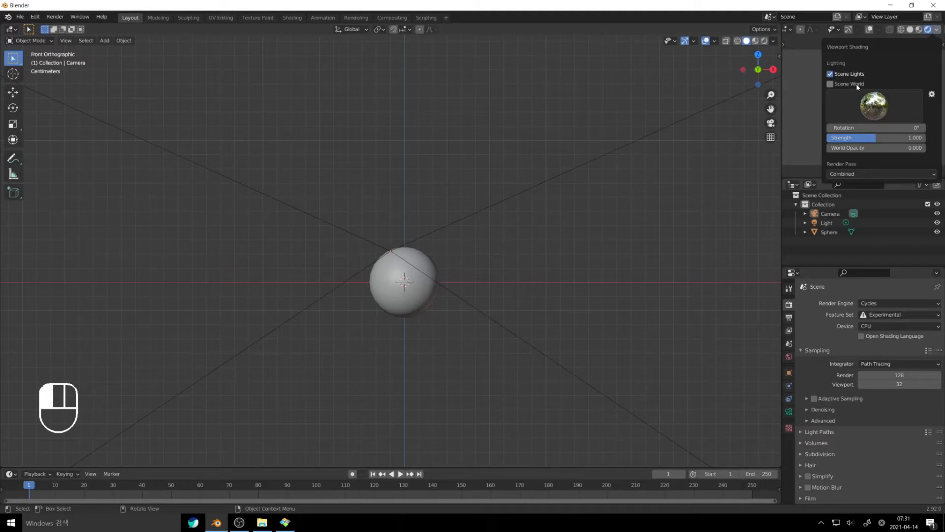
pyautogui.click(905, 98)
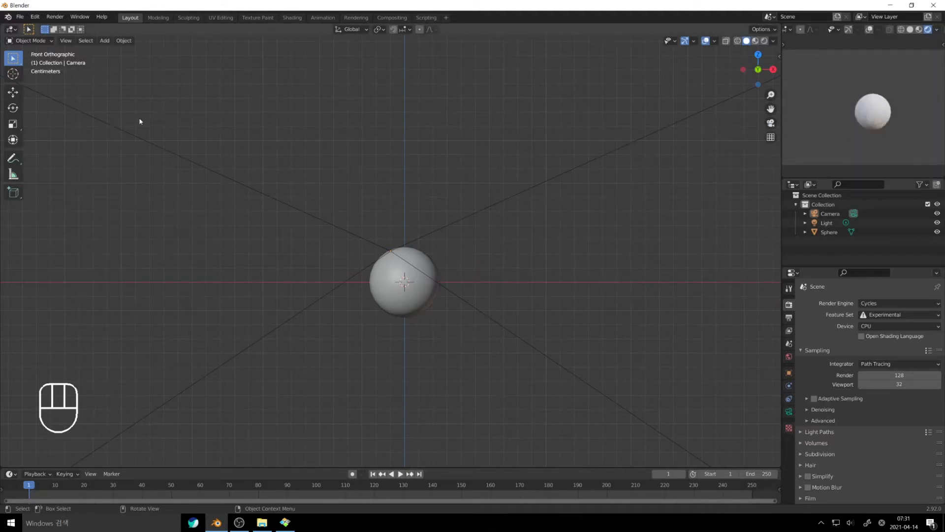
# Turn the main viewport into a Shader Editor, select the sphere and assign the existing material named Material to it.
pyautogui.click(11, 29)
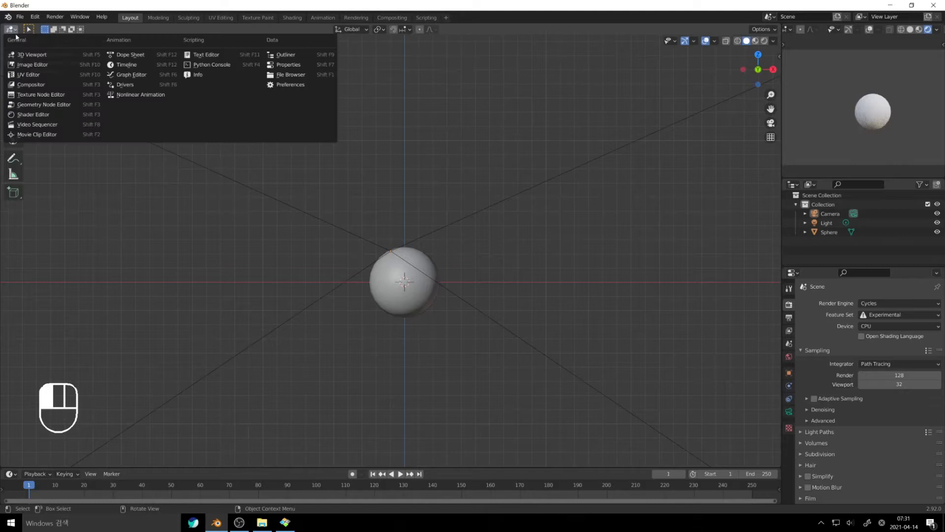
pyautogui.click(36, 118)
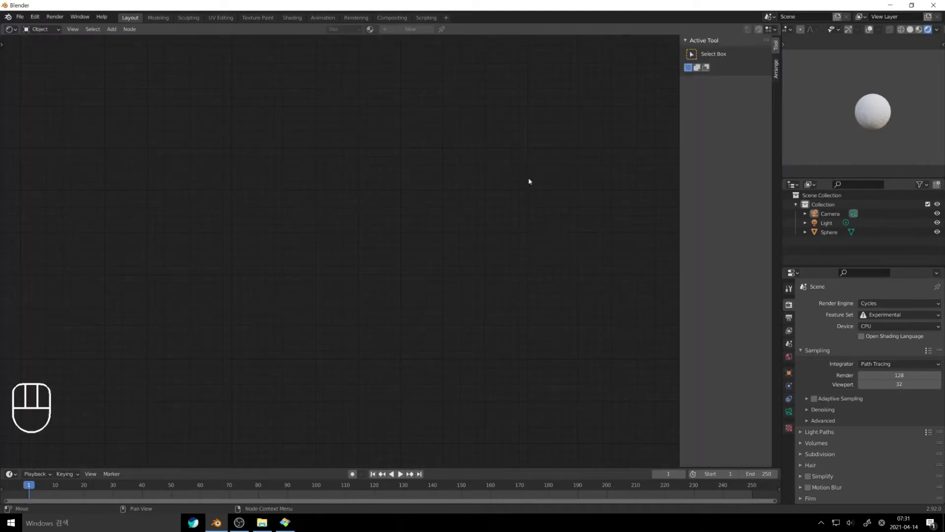
pyautogui.click(865, 116)
pyautogui.click(371, 29)
pyautogui.click(377, 47)
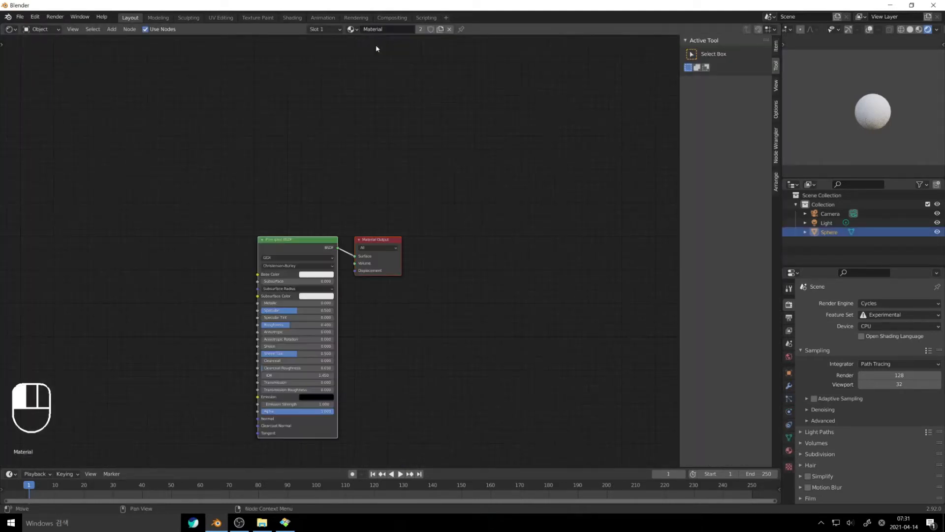
# Add a Texture Coordinate node well to the left of the Principled BSDF node.
pyautogui.moveTo(365, 272); pyautogui.dragTo(435, 243, button='middle')
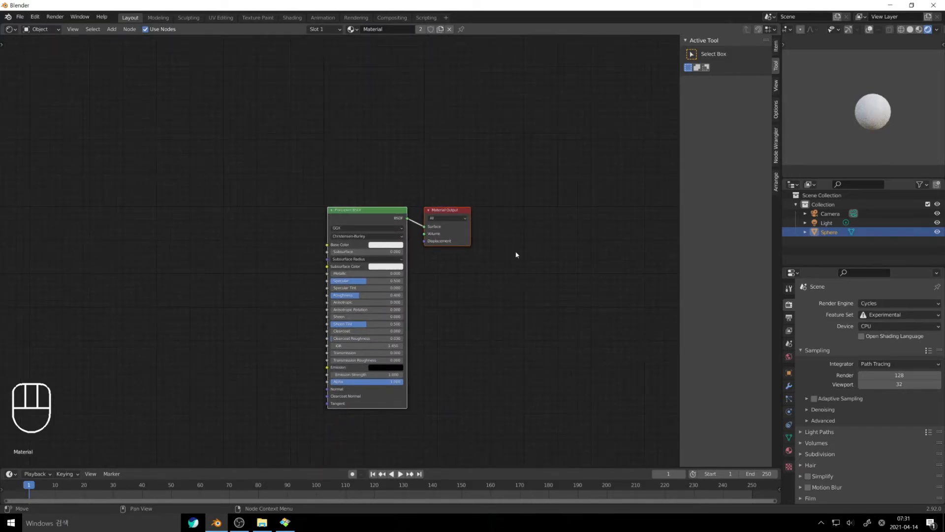
pyautogui.moveTo(454, 275); pyautogui.dragTo(561, 297, button='middle')
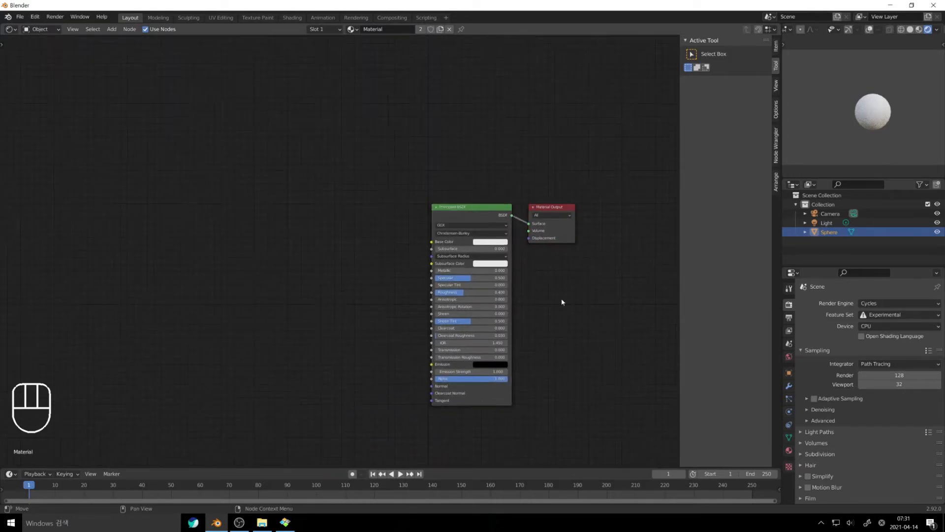
pyautogui.moveTo(379, 299); pyautogui.dragTo(432, 298, button='middle')
pyautogui.scroll(-3, 436, 298)
pyautogui.moveTo(347, 306); pyautogui.dragTo(444, 306, button='middle')
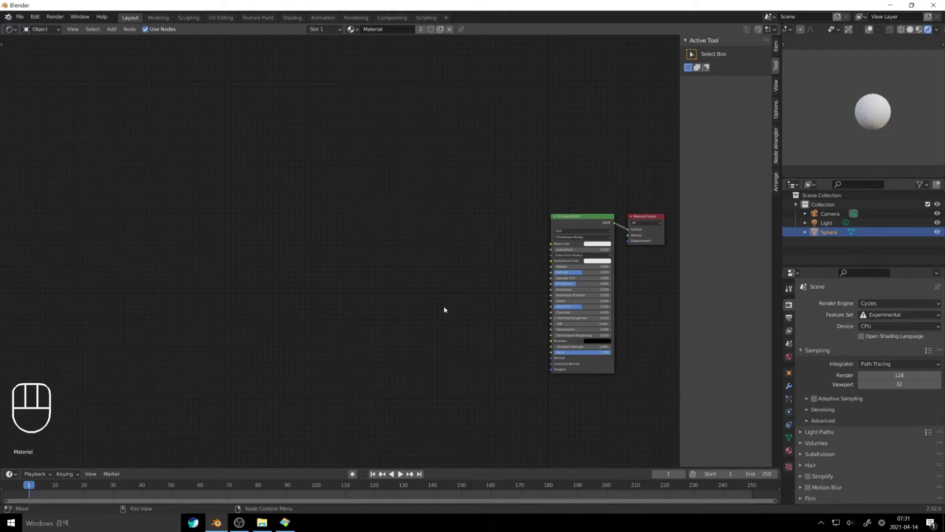
pyautogui.hotkey('shift', 'a')
pyautogui.moveTo(436, 308)
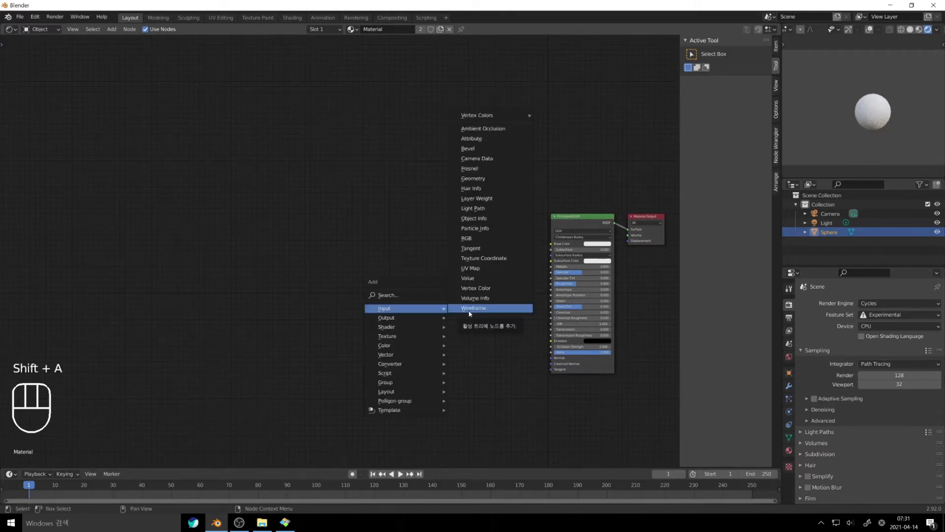
pyautogui.click(498, 262)
pyautogui.click(116, 212)
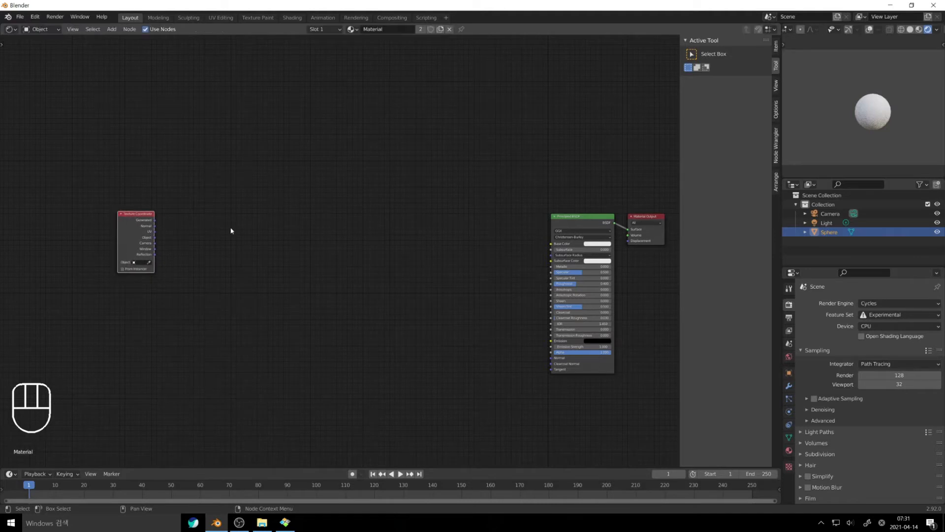
pyautogui.click(372, 237)
pyautogui.hotkey('shift', 'a')
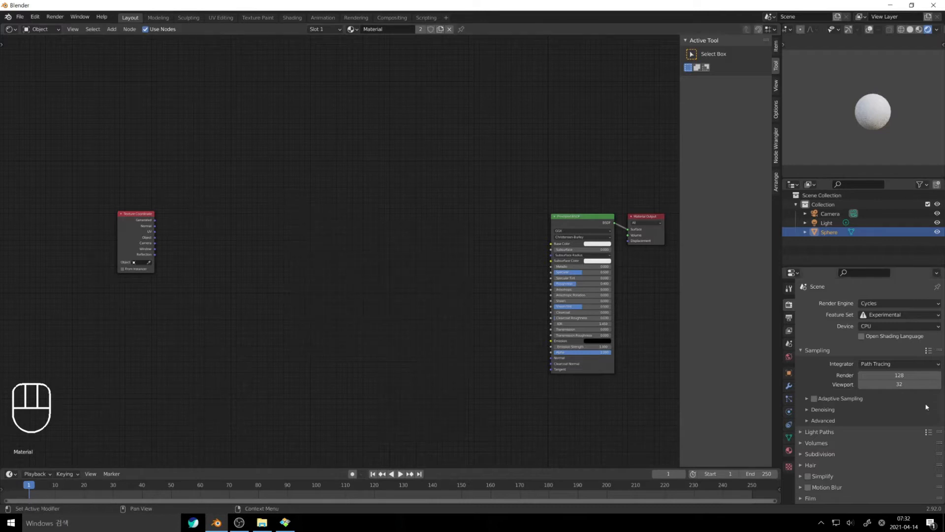
pyautogui.click(378, 307)
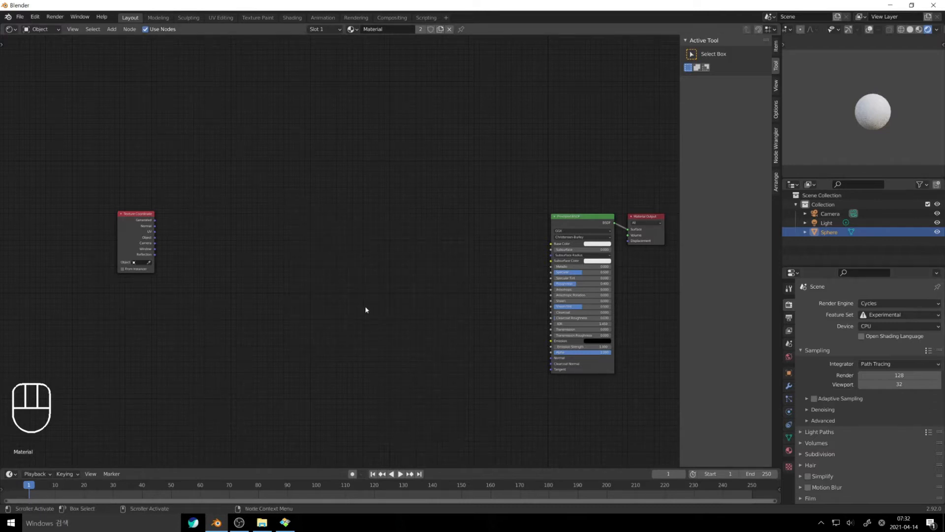
pyautogui.click(280, 280)
# Add a Vector Math node beside the Texture Coordinate node, turn on node snapping and line it up on the grid.
pyautogui.hotkey('shift', 'a')
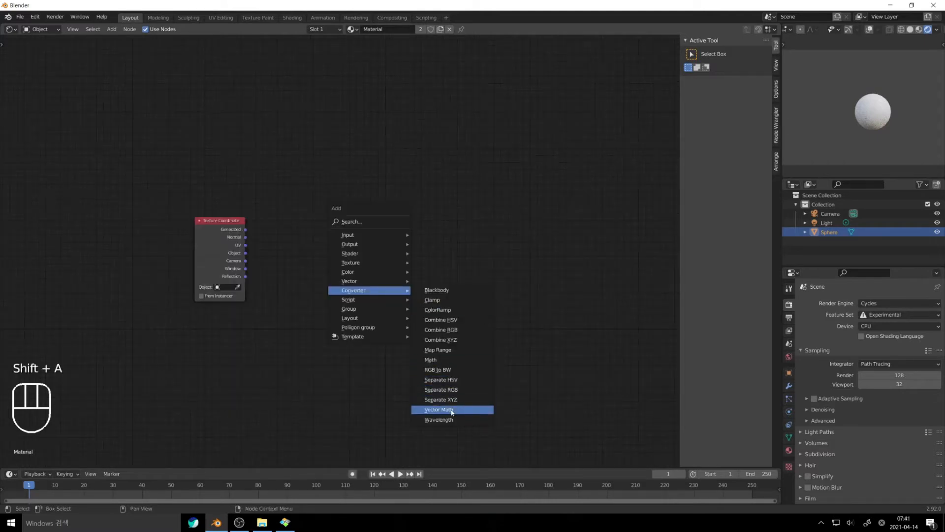
pyautogui.click(452, 411)
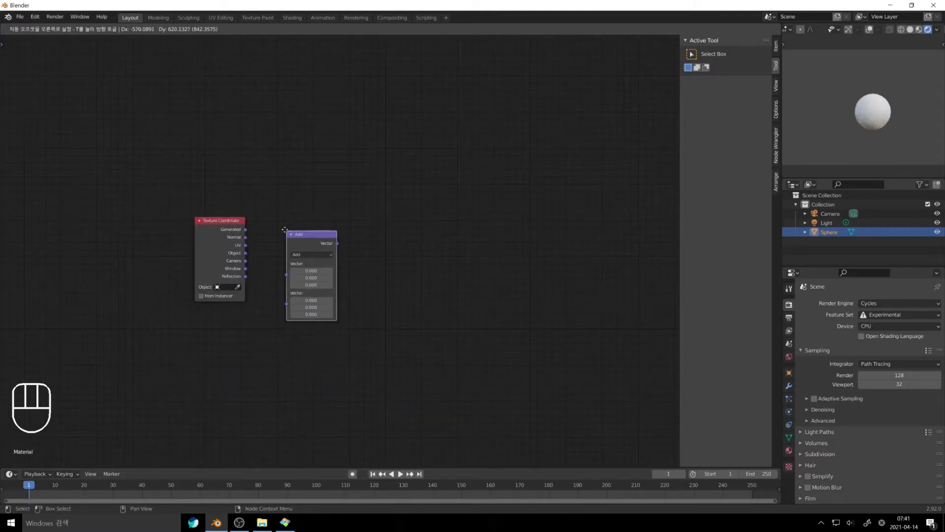
pyautogui.click(278, 222)
pyautogui.click(758, 30)
pyautogui.moveTo(298, 228)
pyautogui.mouseDown()
pyautogui.moveTo(311, 221)
pyautogui.moveTo(290, 219)
pyautogui.moveTo(319, 211)
pyautogui.moveTo(290, 225)
pyautogui.mouseUp()
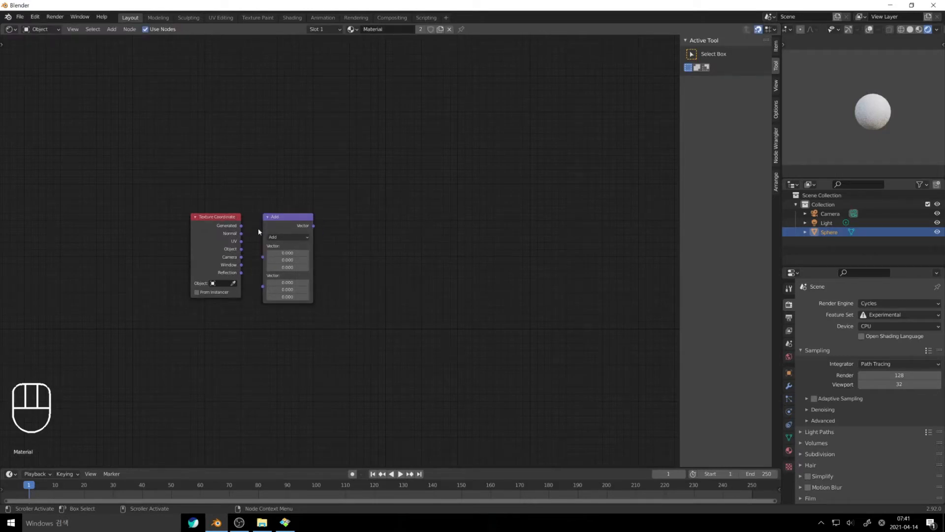
# Duplicate the Vector Math node and place the copy just to its right.
pyautogui.hotkey('ctrl', 'a')
pyautogui.click(301, 217)
pyautogui.hotkey('shift', 'd')
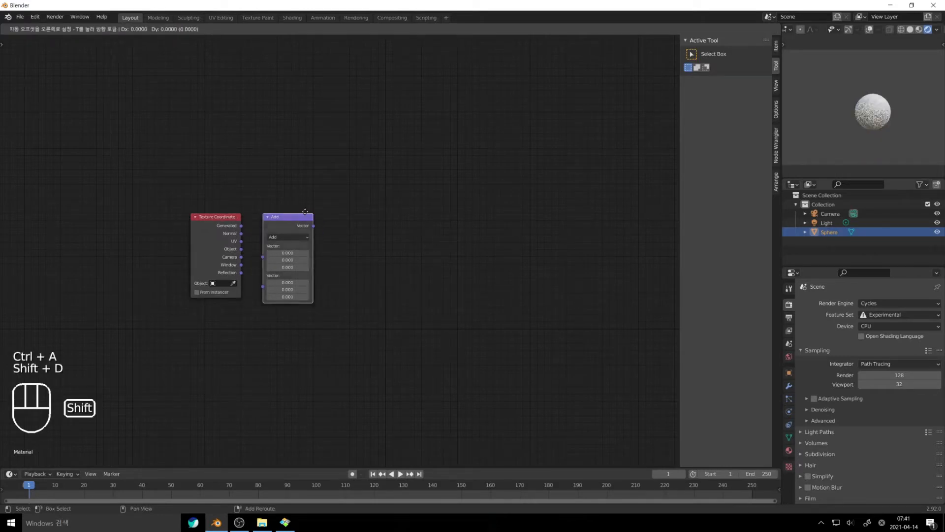
pyautogui.click(377, 207)
# Set the first Vector Math node's operation to Subtract and the second one's to Scale.
pyautogui.click(297, 236)
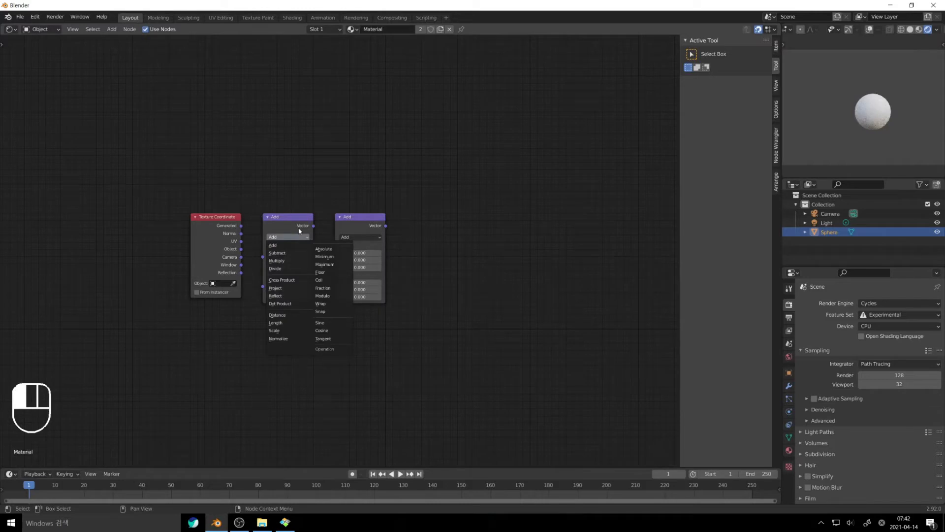
pyautogui.click(288, 237)
pyautogui.click(277, 253)
pyautogui.click(357, 238)
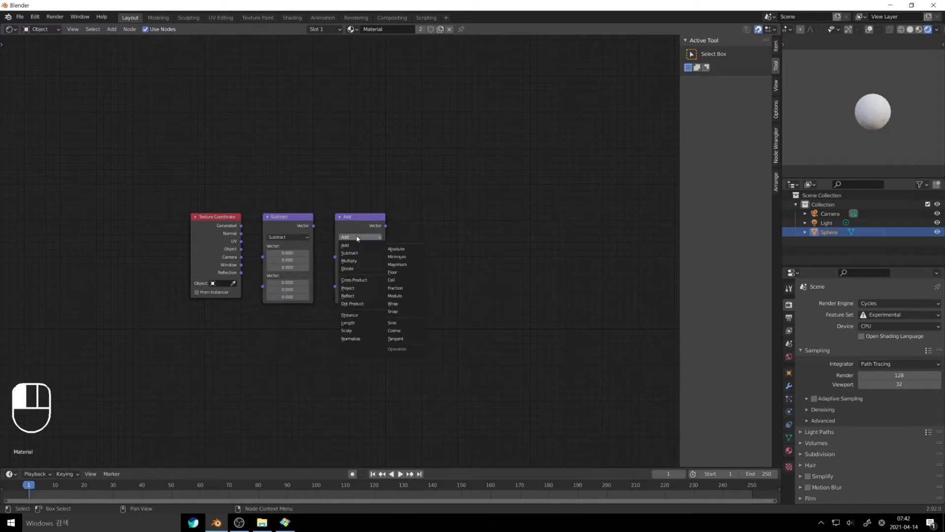
pyautogui.click(351, 331)
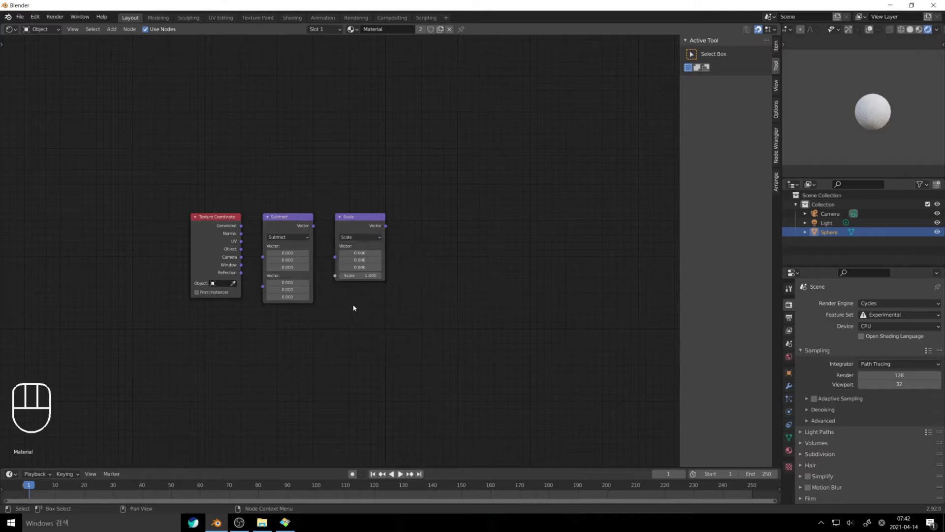
# Preview the Texture Coordinate node's outputs on the sphere one after another, ending on Generated.
pyautogui.keyDown('ctrl'); pyautogui.keyDown('shift'); pyautogui.click(242, 227); pyautogui.keyUp('shift'); pyautogui.keyUp('ctrl')
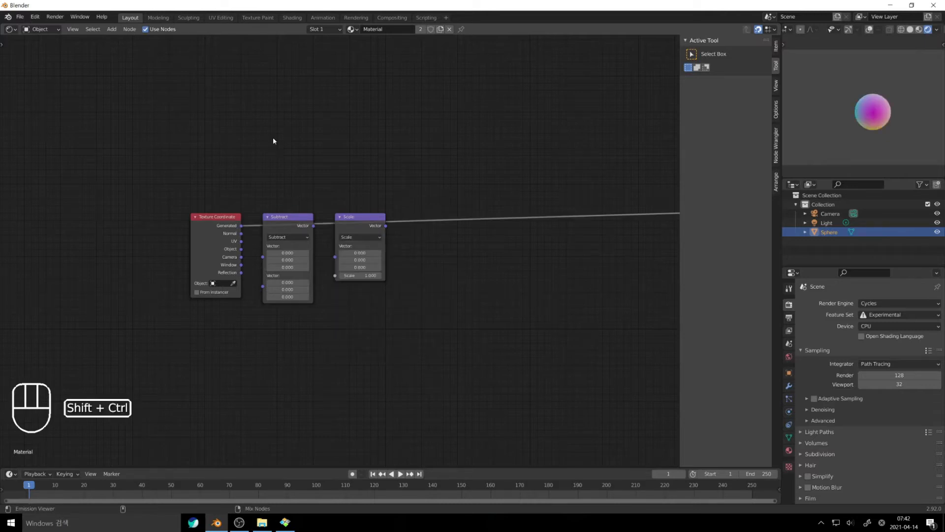
pyautogui.keyDown('ctrl'); pyautogui.keyDown('shift'); pyautogui.click(228, 219); pyautogui.keyUp('shift'); pyautogui.keyUp('ctrl')
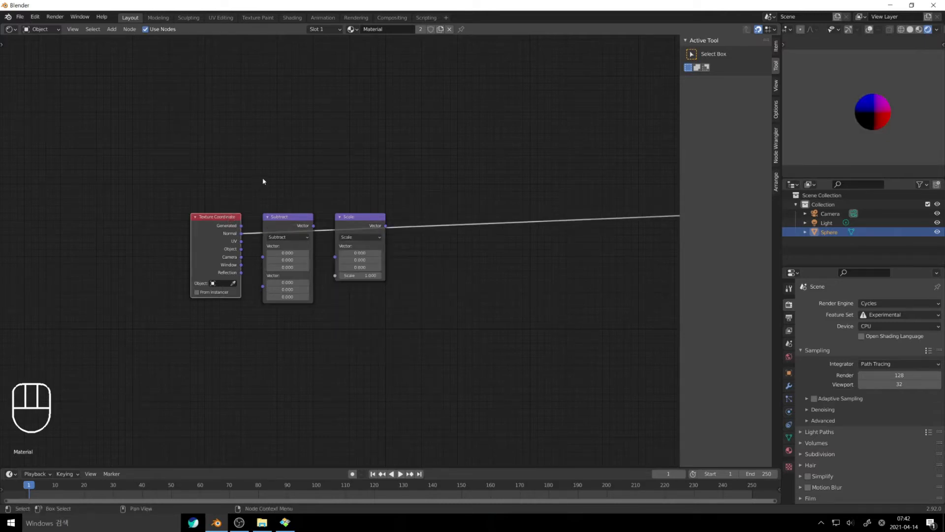
pyautogui.keyDown('ctrl'); pyautogui.keyDown('shift'); pyautogui.click(225, 219); pyautogui.keyUp('shift'); pyautogui.keyUp('ctrl')
pyautogui.keyDown('ctrl'); pyautogui.keyDown('shift'); pyautogui.click(225, 219); pyautogui.keyUp('shift'); pyautogui.keyUp('ctrl')
pyautogui.keyDown('ctrl'); pyautogui.keyDown('shift'); pyautogui.click(225, 219); pyautogui.keyUp('shift'); pyautogui.keyUp('ctrl')
pyautogui.keyDown('ctrl'); pyautogui.keyDown('shift'); pyautogui.click(225, 217); pyautogui.keyUp('shift'); pyautogui.keyUp('ctrl')
pyautogui.click(256, 164)
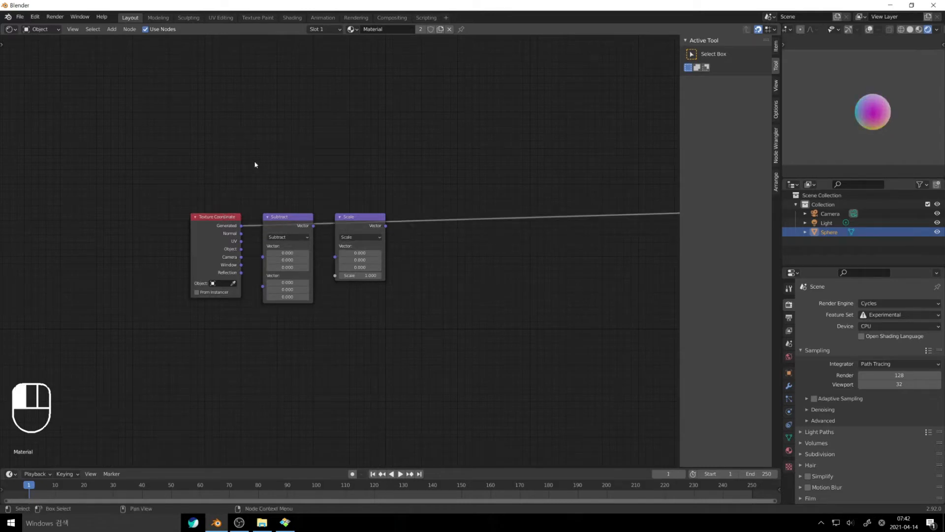
# Search the add-ons in the Preferences for "node" to check the node add-ons, and close the Preferences.
pyautogui.click(38, 19)
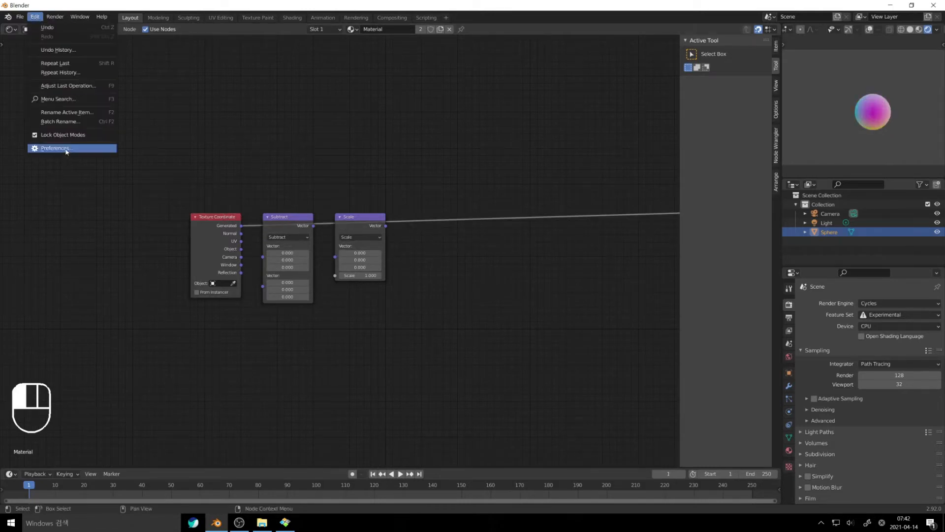
pyautogui.click(66, 149)
pyautogui.click(263, 63)
pyautogui.write('node')
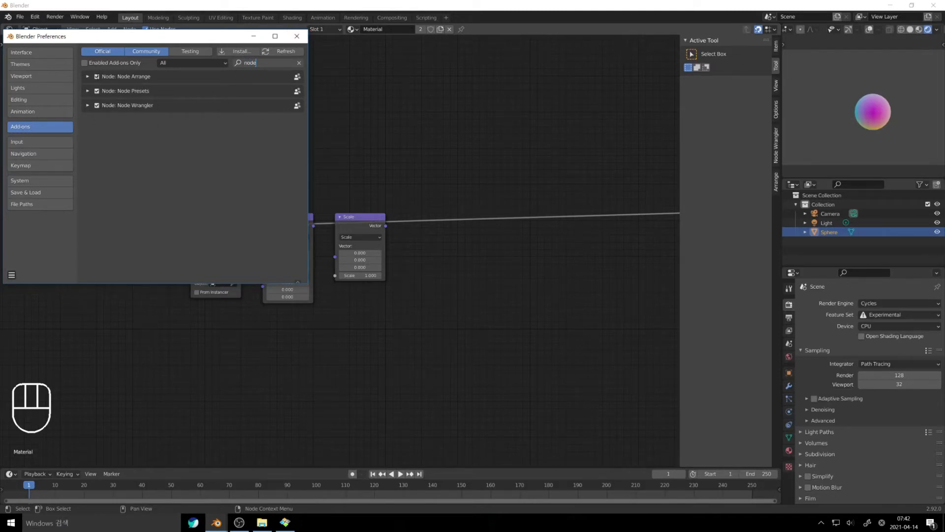
pyautogui.press('Return')
pyautogui.click(293, 38)
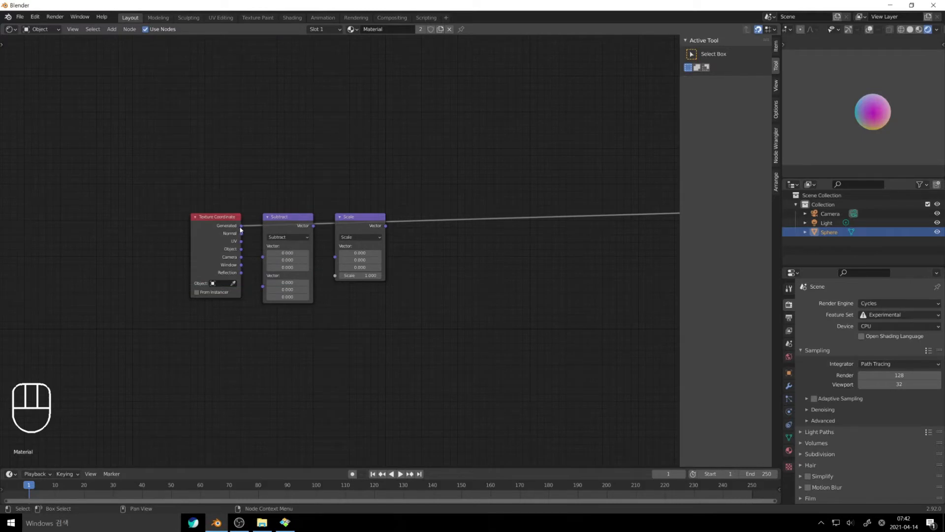
# Connect the Generated output to the Subtract node's first vector input and the Subtract result to the Scale node's vector input.
pyautogui.moveTo(242, 226); pyautogui.dragTo(263, 245)
pyautogui.moveTo(313, 226); pyautogui.dragTo(335, 256)
pyautogui.click(367, 217)
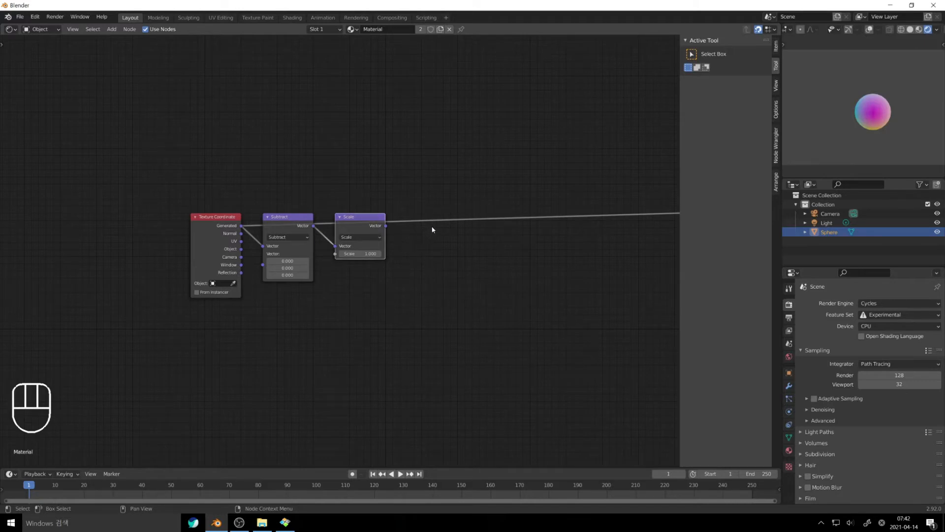
# Add a Separate XYZ node to the right of the Scale node, inserted into the Generated preview link.
pyautogui.hotkey('shift', 'a')
pyautogui.moveTo(433, 230)
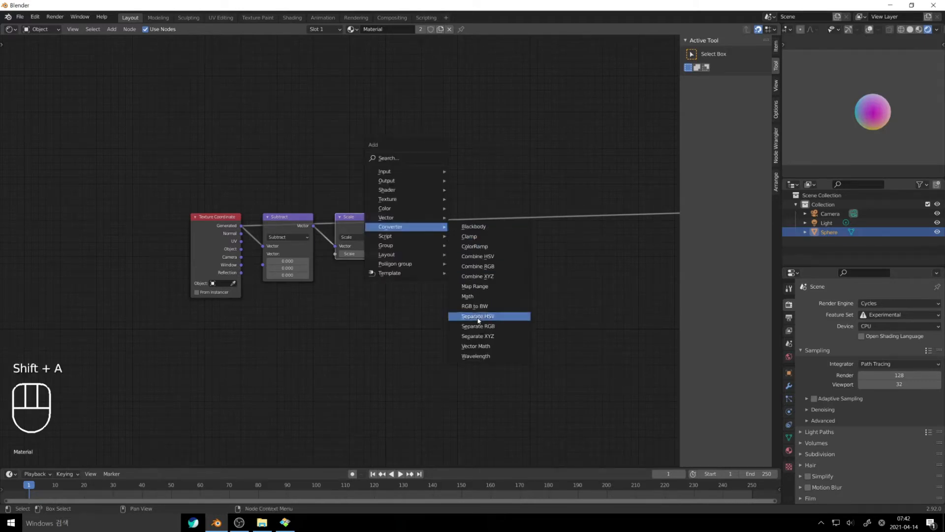
pyautogui.click(478, 335)
pyautogui.click(404, 215)
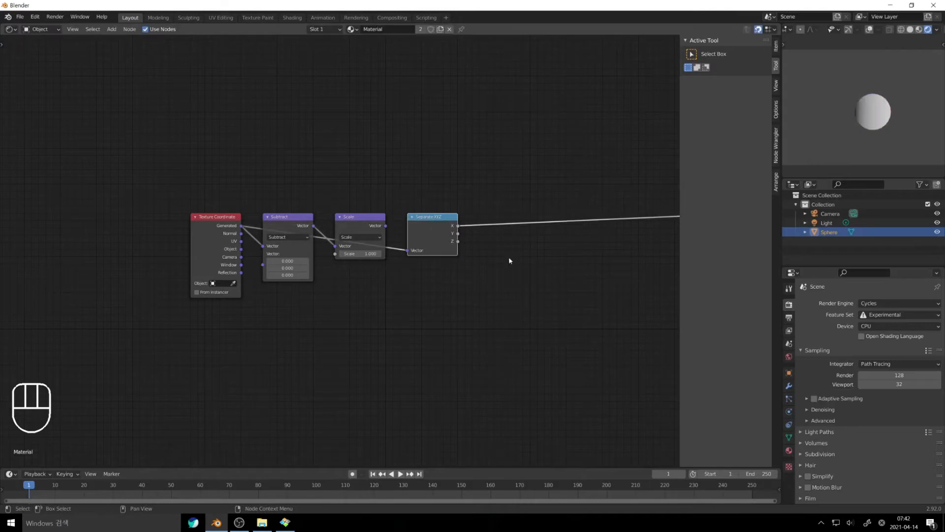
# Insert a Combine XYZ node into the link between Separate XYZ and the Viewer, and connect the Y output to its Y input.
pyautogui.moveTo(534, 259); pyautogui.dragTo(392, 273, button='middle')
pyautogui.scroll(-4, 393, 272)
pyautogui.hotkey('shift', 'a')
pyautogui.moveTo(411, 215)
pyautogui.click(458, 265)
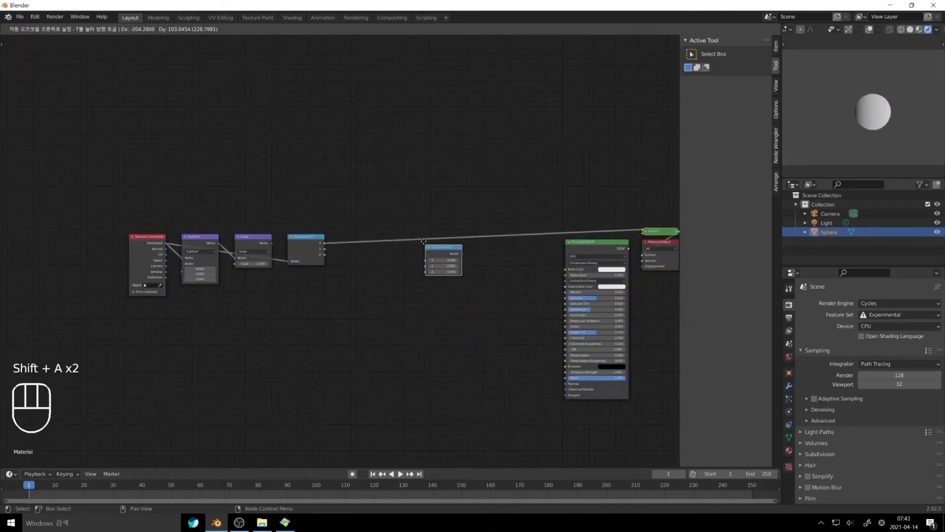
pyautogui.click(439, 247)
pyautogui.moveTo(438, 244); pyautogui.dragTo(474, 238)
pyautogui.moveTo(326, 249); pyautogui.dragTo(457, 256)
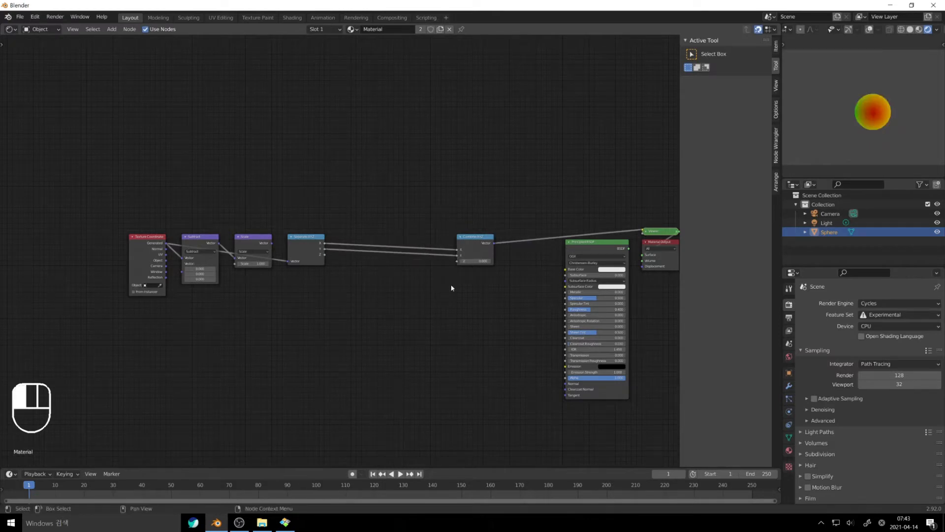
pyautogui.click(452, 251)
pyautogui.click(412, 277)
# Connect the Combine XYZ vector to the Material Output's Displacement input and restore the Principled BSDF as its Surface.
pyautogui.keyDown('ctrl'); pyautogui.keyDown('shift'); pyautogui.click(308, 237); pyautogui.keyUp('shift'); pyautogui.keyUp('ctrl')
pyautogui.moveTo(494, 243); pyautogui.dragTo(449, 235, button='middle')
pyautogui.moveTo(449, 236); pyautogui.dragTo(597, 260)
pyautogui.click(564, 239)
pyautogui.keyDown('ctrl'); pyautogui.keyDown('shift'); pyautogui.click(579, 241); pyautogui.keyUp('shift'); pyautogui.keyUp('ctrl')
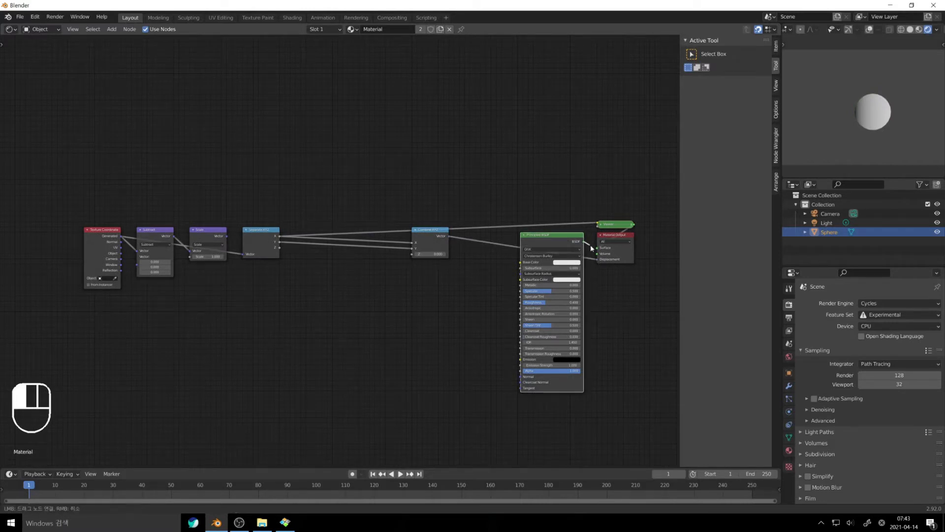
pyautogui.click(560, 200)
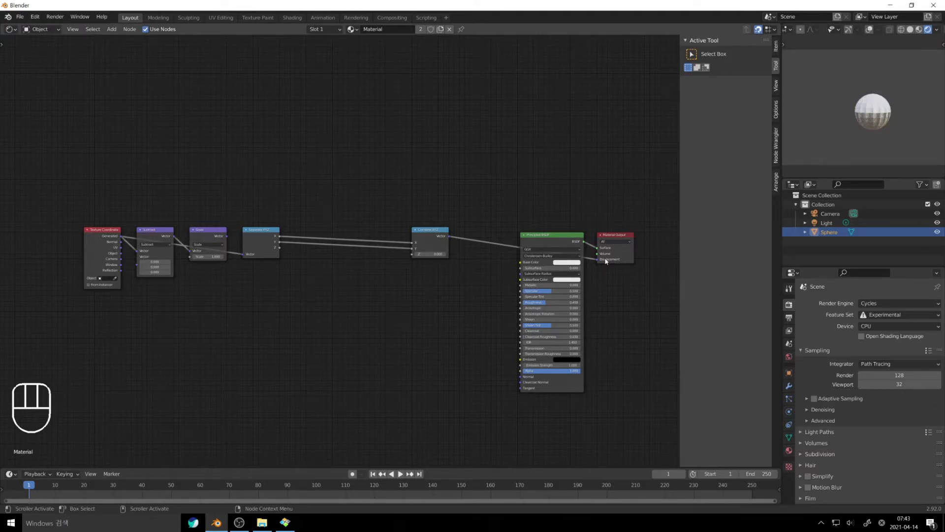
# Search the sphere's material properties for "bump" and set the displacement method to Displacement Only.
pyautogui.click(788, 450)
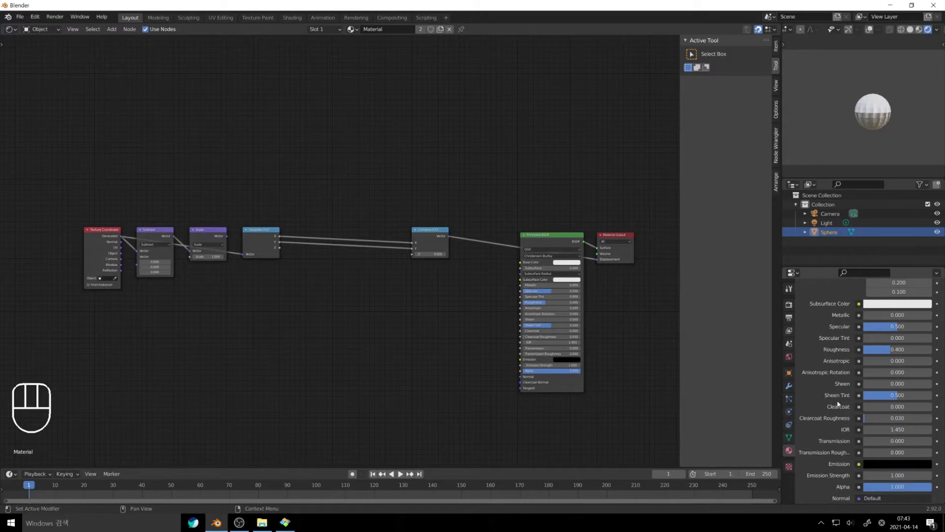
pyautogui.scroll(4, 839, 403)
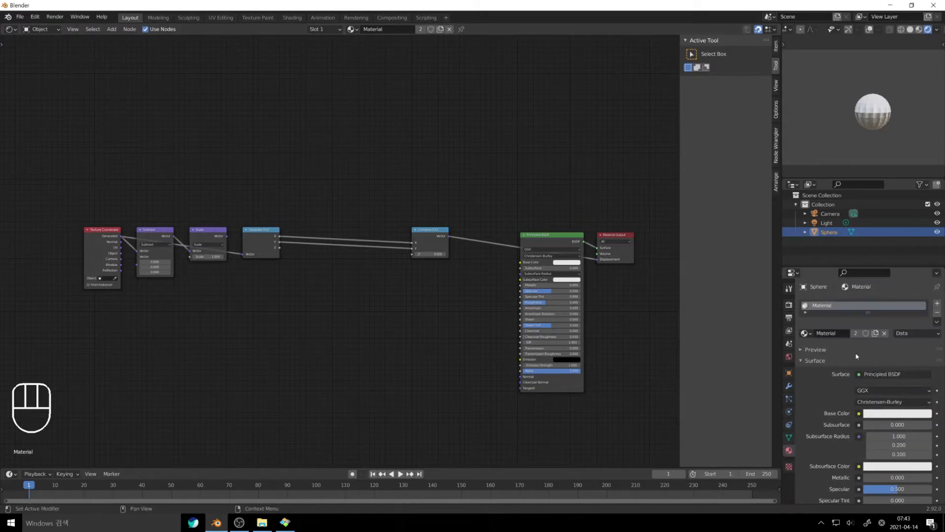
pyautogui.scroll(-15, 848, 376)
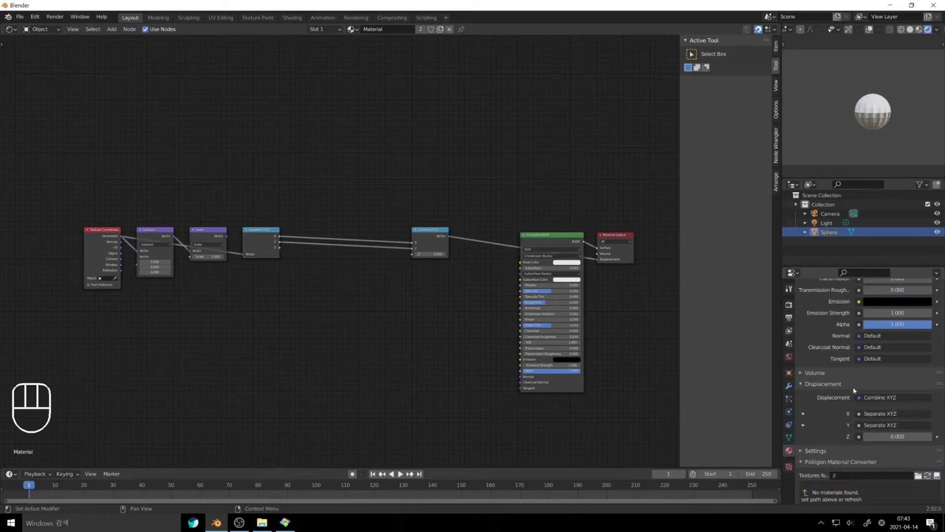
pyautogui.click(861, 273)
pyautogui.write('bump')
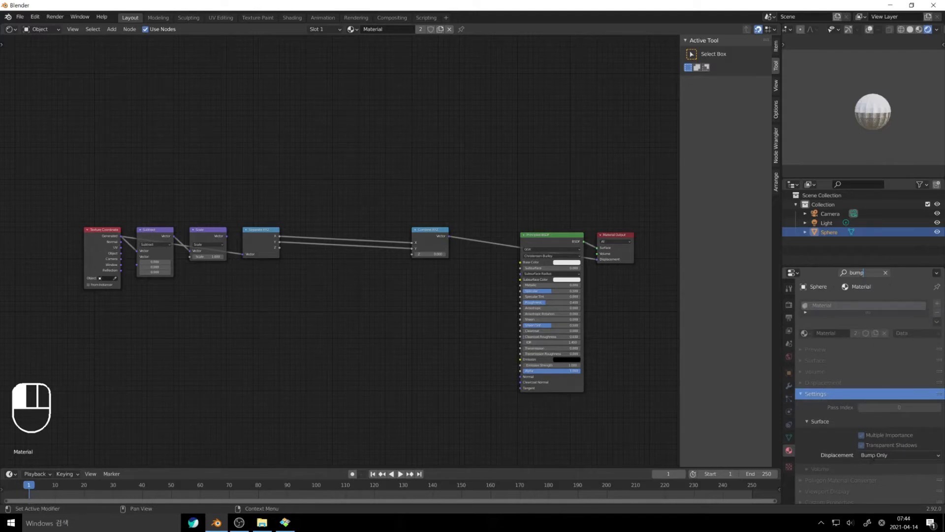
pyautogui.click(874, 456)
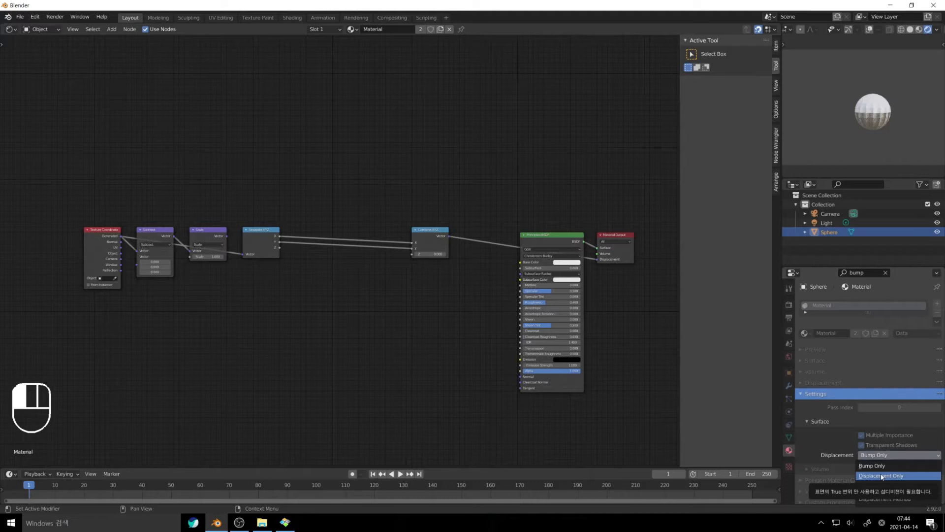
pyautogui.click(883, 476)
# Compare the displaced sphere in solid, material preview and rendered shading.
pyautogui.keyDown('shift'); pyautogui.moveTo(886, 118); pyautogui.dragTo(863, 150, button='middle'); pyautogui.keyUp('shift')
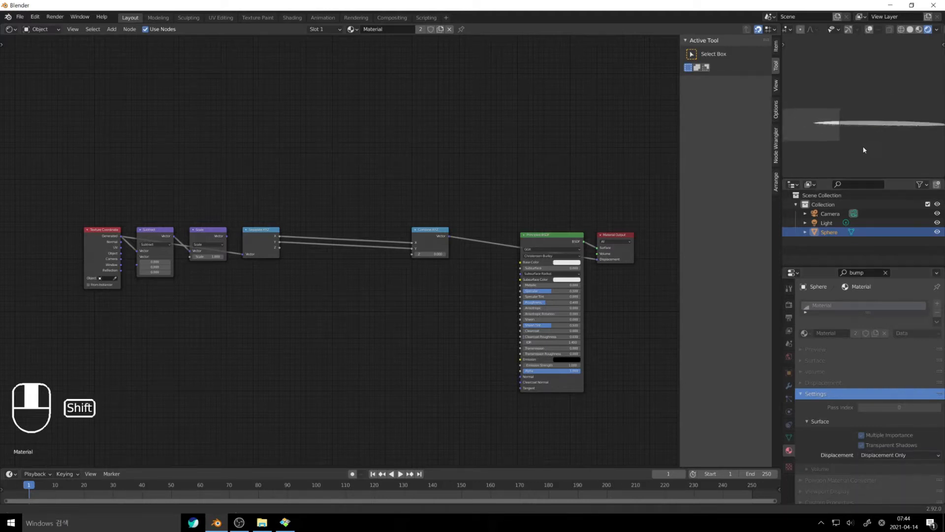
pyautogui.click(910, 29)
pyautogui.click(919, 29)
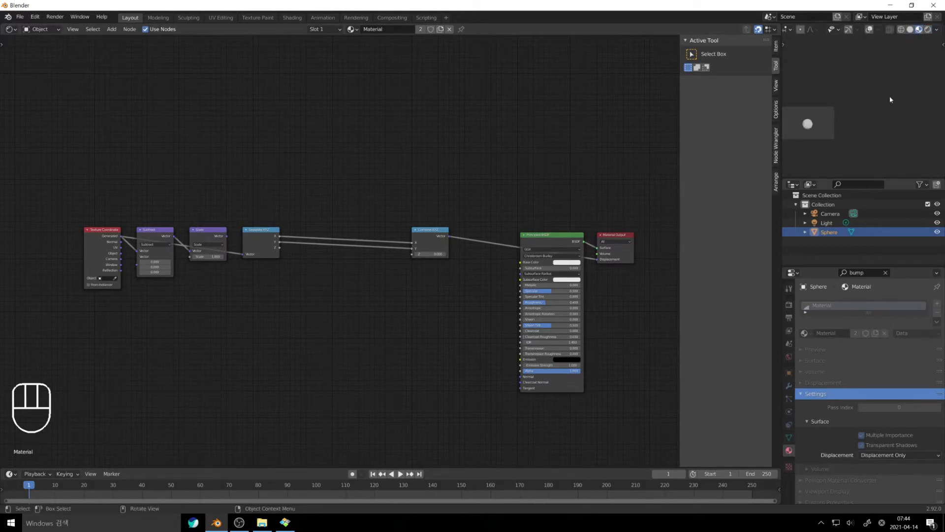
pyautogui.click(928, 30)
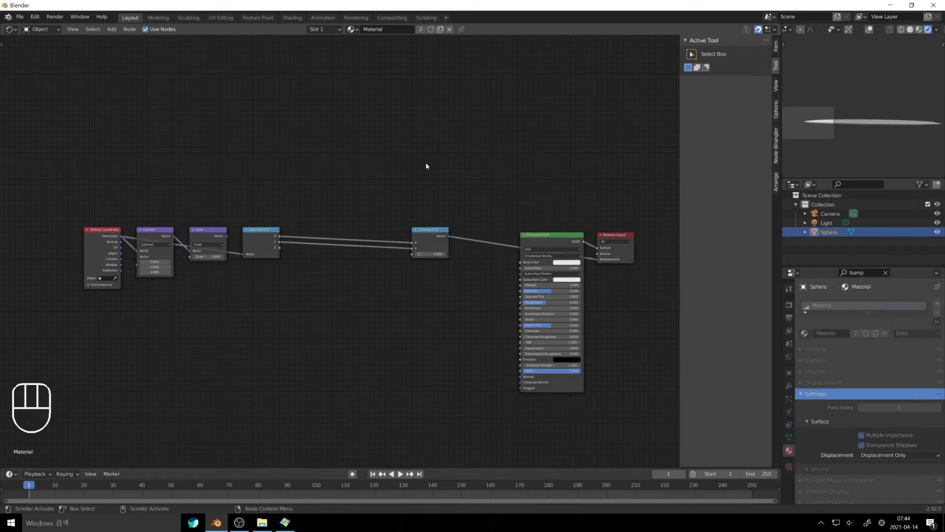
pyautogui.moveTo(51, 197); pyautogui.dragTo(649, 426)
pyautogui.moveTo(57, 195); pyautogui.dragTo(646, 407)
pyautogui.moveTo(61, 199); pyautogui.dragTo(644, 416)
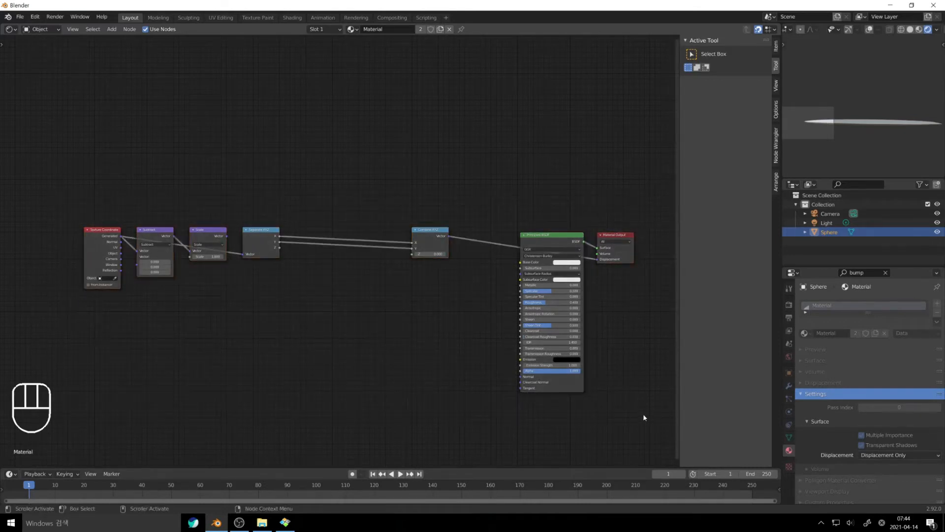
pyautogui.moveTo(65, 201); pyautogui.dragTo(644, 404)
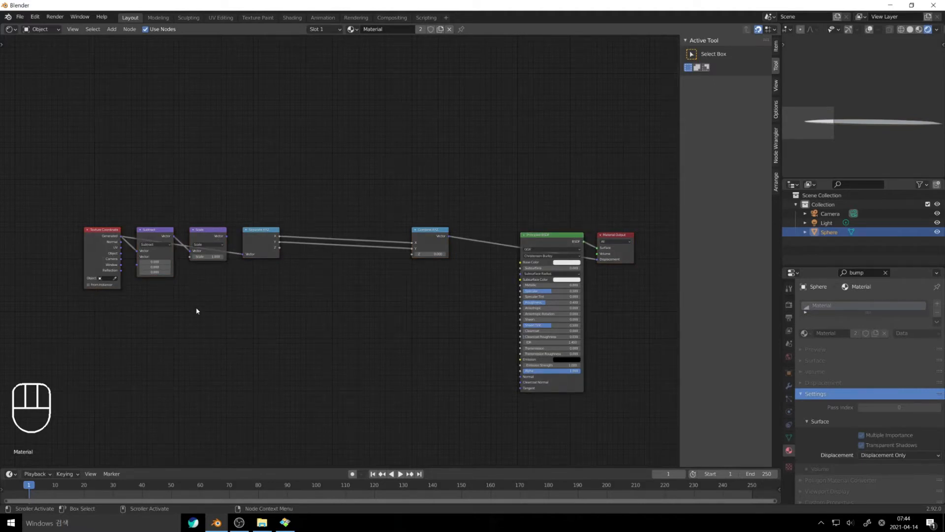
# Connect the Scale node's vector output to the Separate XYZ input and check the sphere in solid and rendered shading.
pyautogui.moveTo(226, 236); pyautogui.dragTo(244, 254)
pyautogui.click(910, 29)
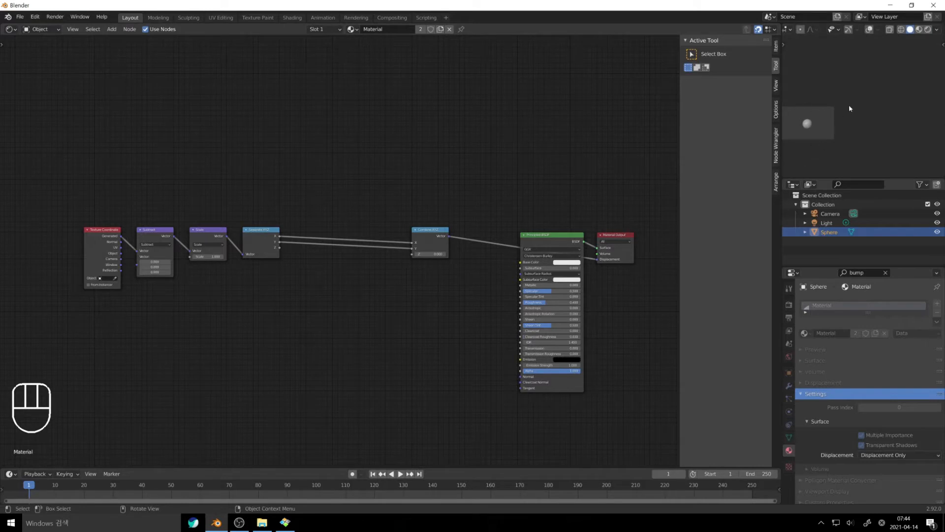
pyautogui.click(928, 29)
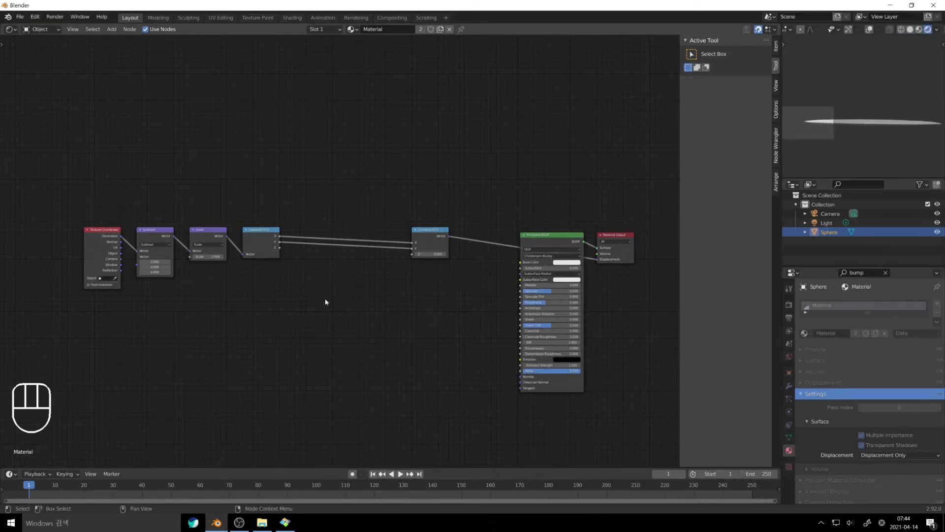
# Set all three components of the vector Subtract node's second input to 0.5.
pyautogui.keyDown('shift'); pyautogui.moveTo(325, 302); pyautogui.dragTo(361, 274, button='middle'); pyautogui.keyUp('shift')
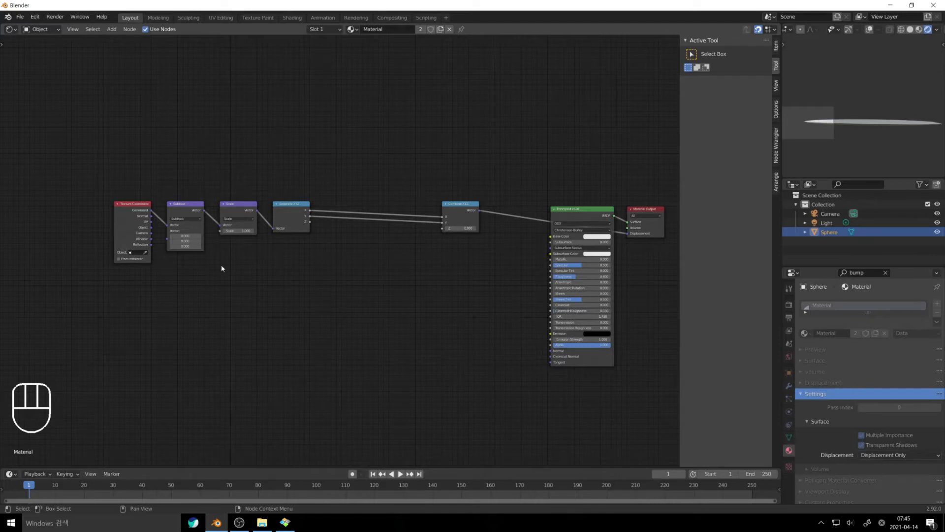
pyautogui.click(195, 237)
pyautogui.click(258, 283)
pyautogui.scroll(5, 258, 282)
pyautogui.moveTo(192, 264); pyautogui.dragTo(375, 308, button='middle')
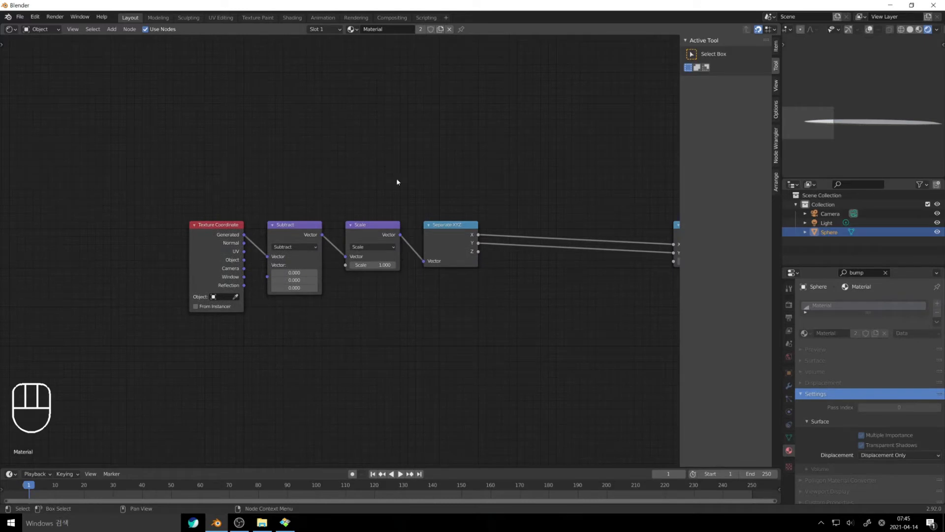
pyautogui.click(285, 272)
pyautogui.write('0.5')
pyautogui.press('Tab')
pyautogui.write('0.5')
pyautogui.press('Tab')
pyautogui.write('0.5')
pyautogui.press('Tab')
pyautogui.press('Tab')
pyautogui.press('Tab')
# Set the Scale node's factor to 0.055 and inspect the displaced sphere up close in the rendered viewport.
pyautogui.click(385, 265)
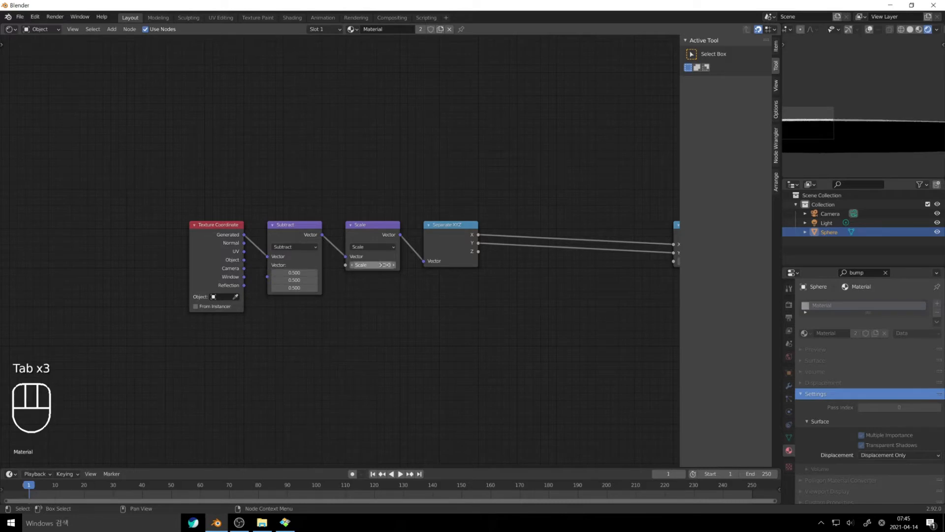
pyautogui.write('0.05')
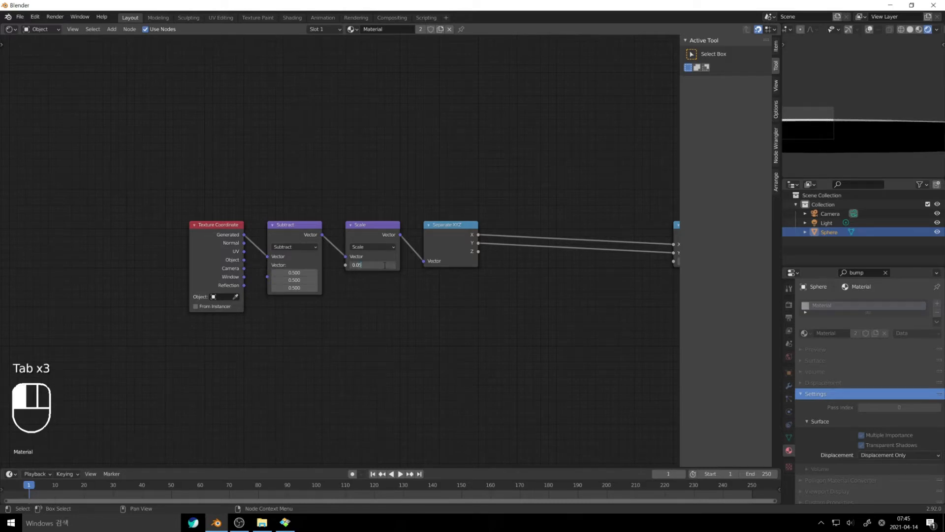
pyautogui.write('5')
pyautogui.press('Return')
pyautogui.scroll(-1, 514, 279)
pyautogui.moveTo(519, 279); pyautogui.dragTo(340, 274, button='middle')
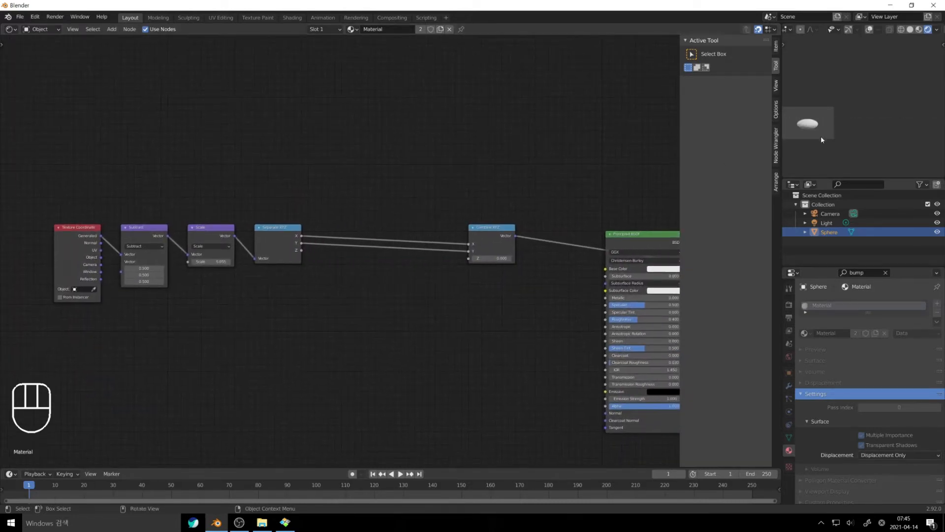
pyautogui.scroll(3, 833, 129)
pyautogui.keyDown('shift'); pyautogui.moveTo(819, 147); pyautogui.dragTo(930, 124, button='middle'); pyautogui.keyUp('shift')
pyautogui.scroll(2, 876, 147)
pyautogui.keyDown('shift'); pyautogui.moveTo(864, 161); pyautogui.dragTo(858, 141, button='middle'); pyautogui.keyUp('shift')
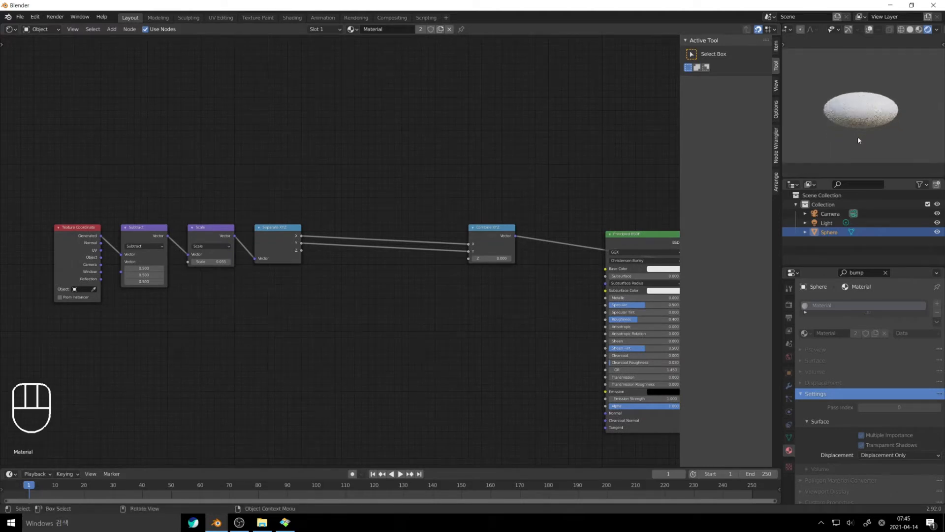
# Add four Math nodes, two stacked and two side by side, below the Separate XYZ links and move Combine XYZ farther right.
pyautogui.moveTo(282, 303); pyautogui.dragTo(281, 244, button='middle')
pyautogui.click(281, 243)
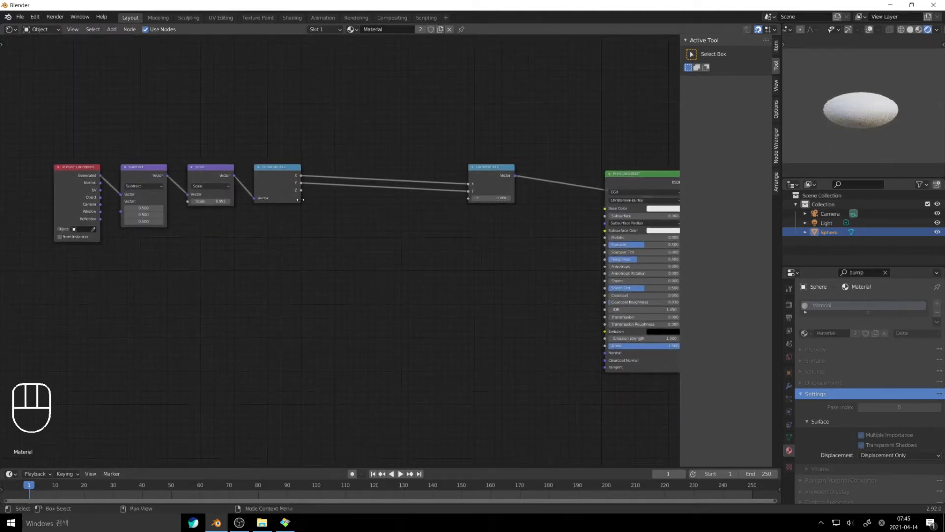
pyautogui.click(401, 258)
pyautogui.hotkey('shift', 'a')
pyautogui.moveTo(343, 258)
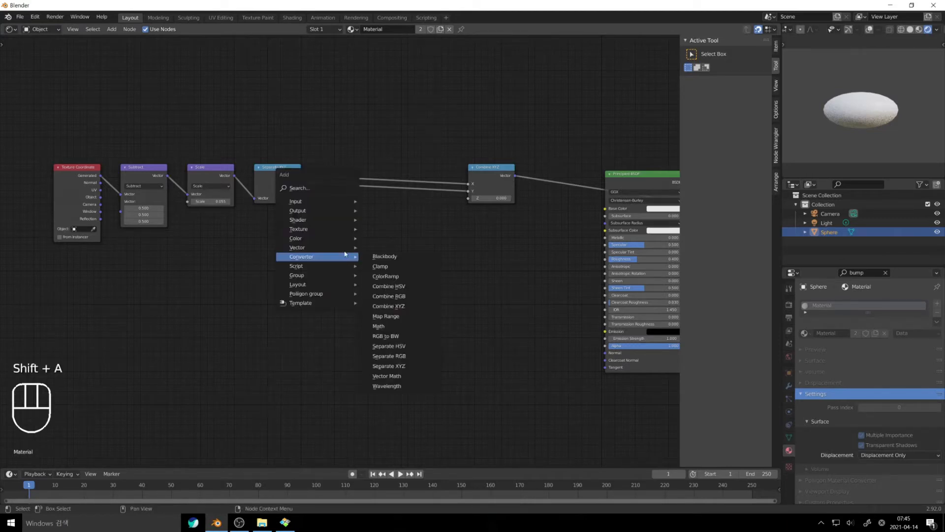
pyautogui.click(415, 327)
pyautogui.click(326, 219)
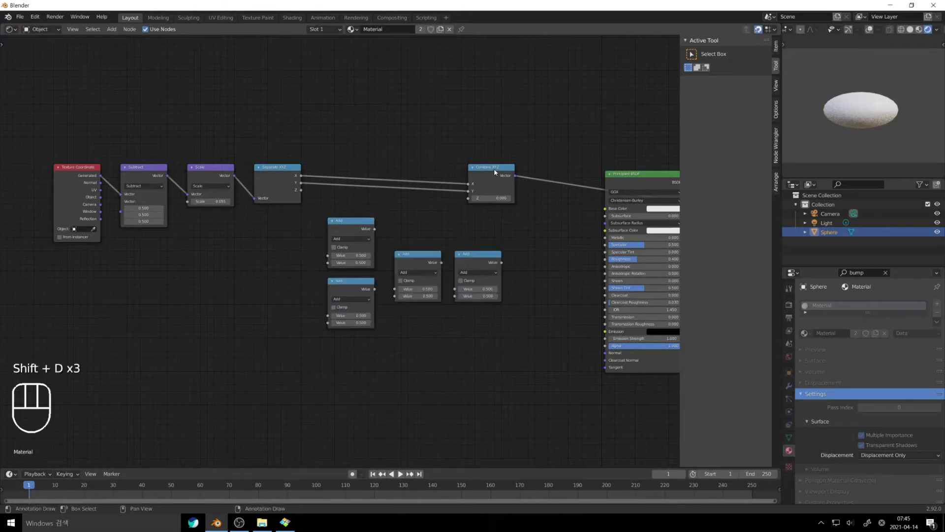
pyautogui.moveTo(491, 167); pyautogui.dragTo(557, 166)
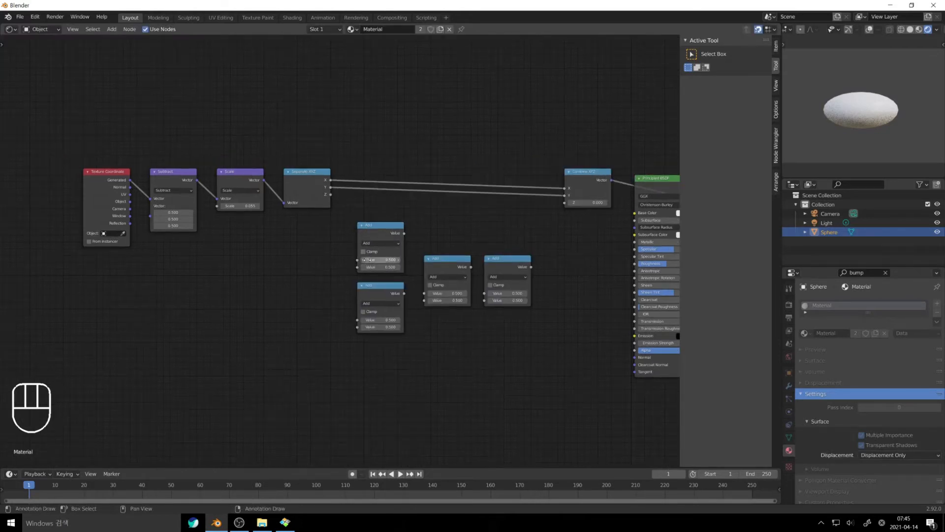
# Change the operation of the two stacked Math nodes to Multiply.
pyautogui.click(376, 243)
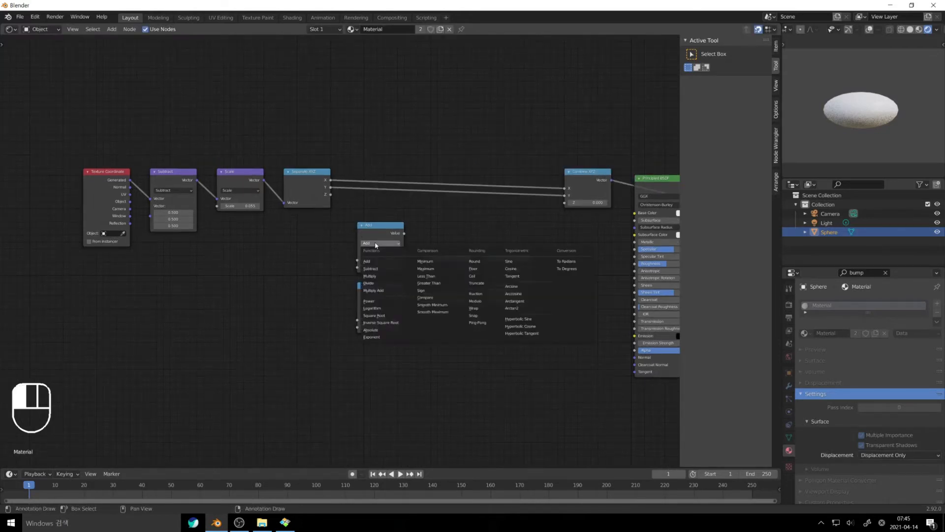
pyautogui.click(370, 275)
pyautogui.click(378, 303)
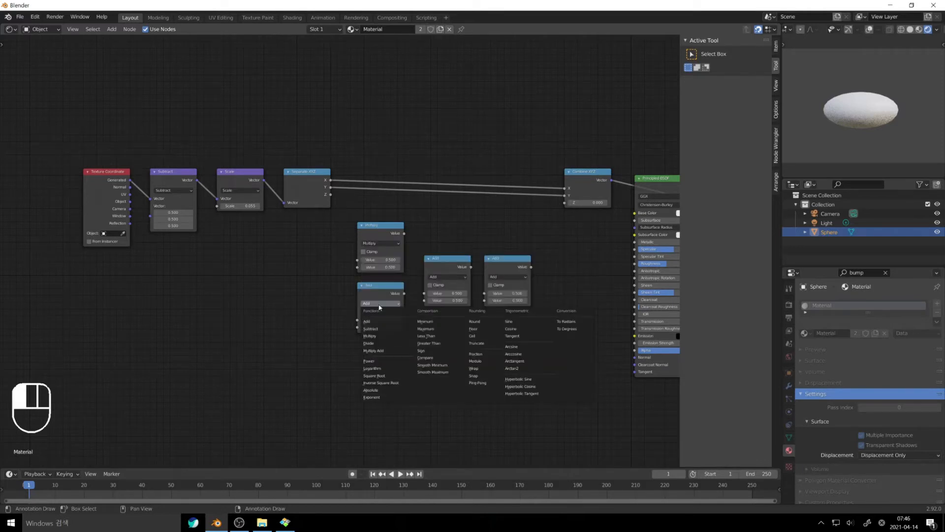
pyautogui.click(371, 335)
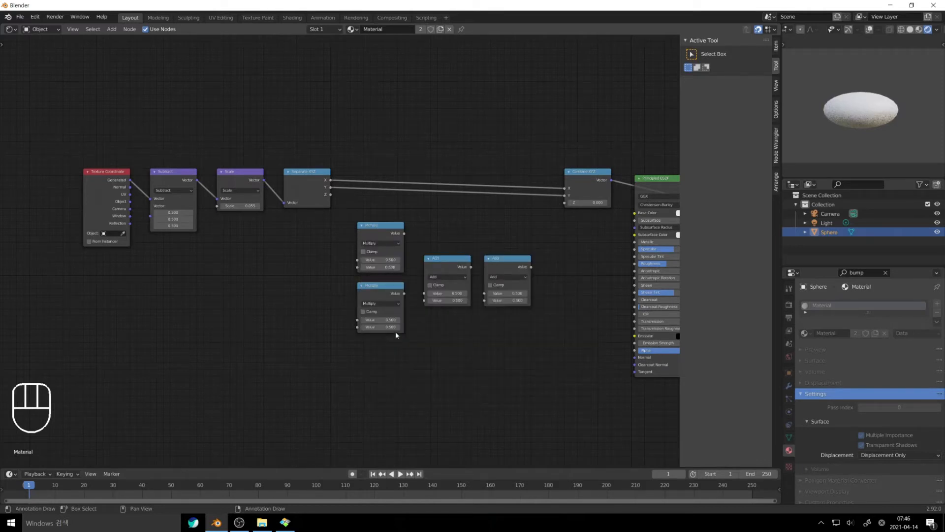
# Set the third Math node's operation to Smooth Maximum and the fourth one's to Subtract.
pyautogui.click(456, 278)
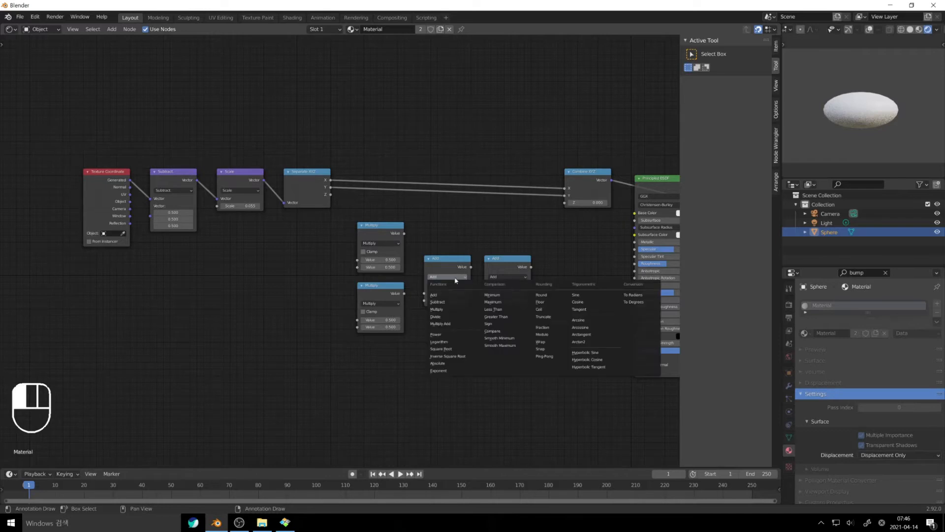
pyautogui.click(507, 339)
pyautogui.click(445, 276)
pyautogui.click(506, 348)
pyautogui.click(513, 277)
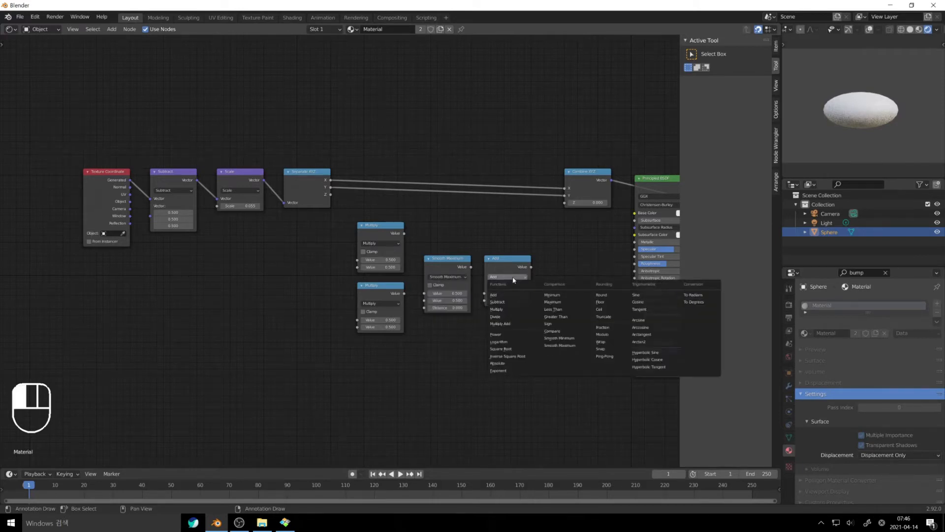
pyautogui.click(513, 301)
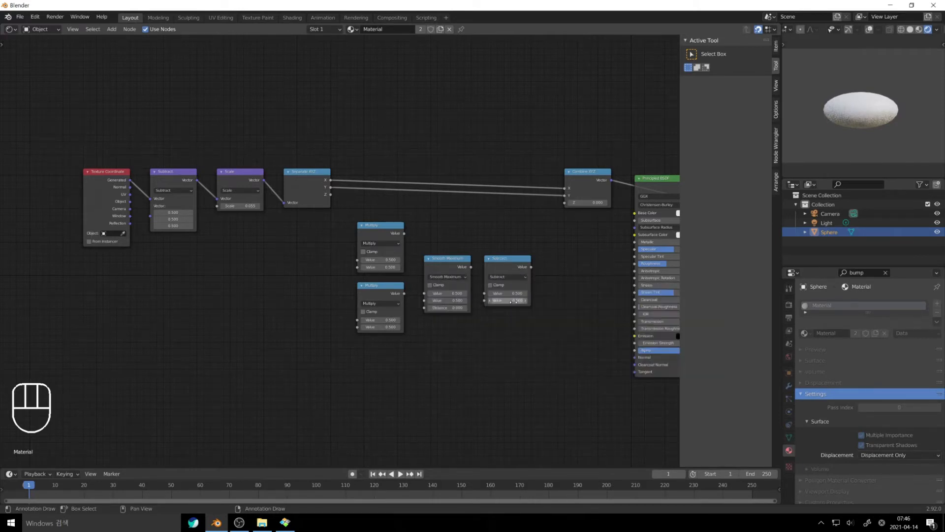
# Route the Separate XYZ Z output through a reroute point to the upper Multiply's first value and the lower Multiply's second value.
pyautogui.moveTo(331, 195); pyautogui.dragTo(358, 261)
pyautogui.click(331, 195)
pyautogui.moveTo(342, 287); pyautogui.dragTo(358, 327)
pyautogui.keyDown('shift'); pyautogui.moveTo(327, 253); pyautogui.dragTo(338, 224, button='right'); pyautogui.keyUp('shift')
pyautogui.press('g')
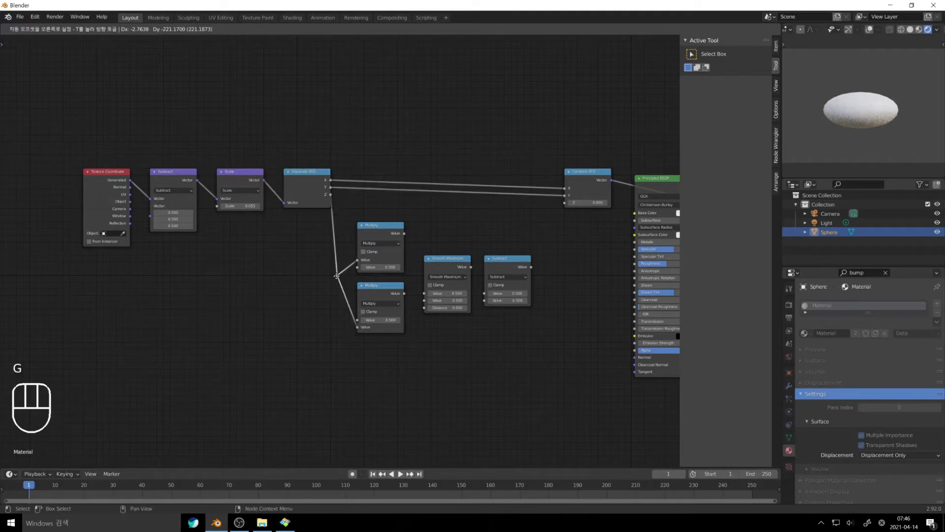
pyautogui.click(337, 276)
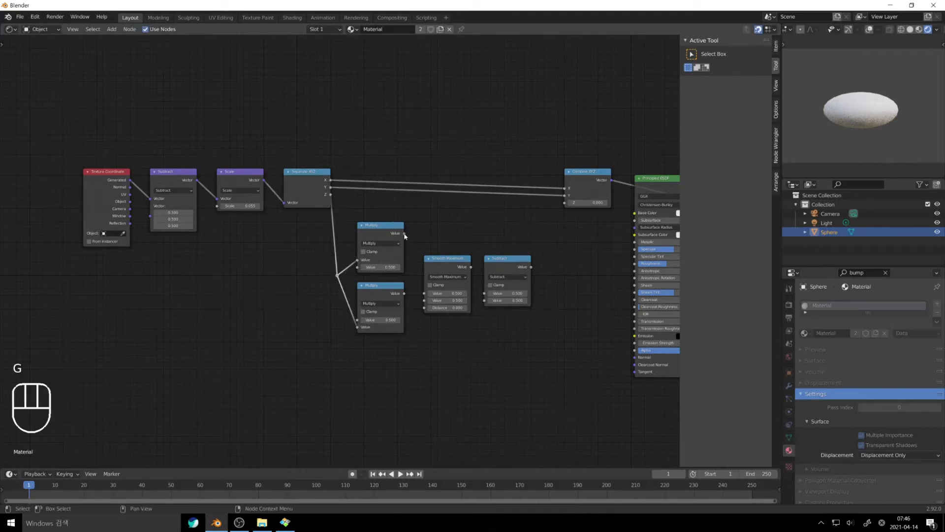
# Connect both Multiply results to the Smooth Maximum's two values, and its result to the Math Subtract node's first value.
pyautogui.moveTo(404, 233); pyautogui.dragTo(424, 301)
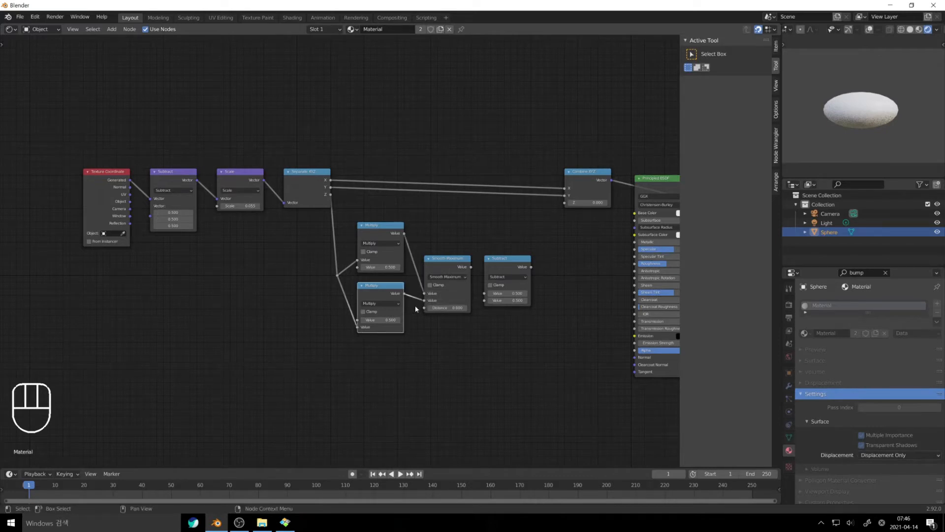
# Preview the Texture Coordinate, vector Subtract, Scale, Separate XYZ and Combine XYZ outputs in turn on the sphere.
pyautogui.keyDown('ctrl'); pyautogui.keyDown('shift'); pyautogui.click(111, 173); pyautogui.keyUp('shift'); pyautogui.keyUp('ctrl')
pyautogui.keyDown('ctrl'); pyautogui.keyDown('shift'); pyautogui.click(173, 176); pyautogui.keyUp('shift'); pyautogui.keyUp('ctrl')
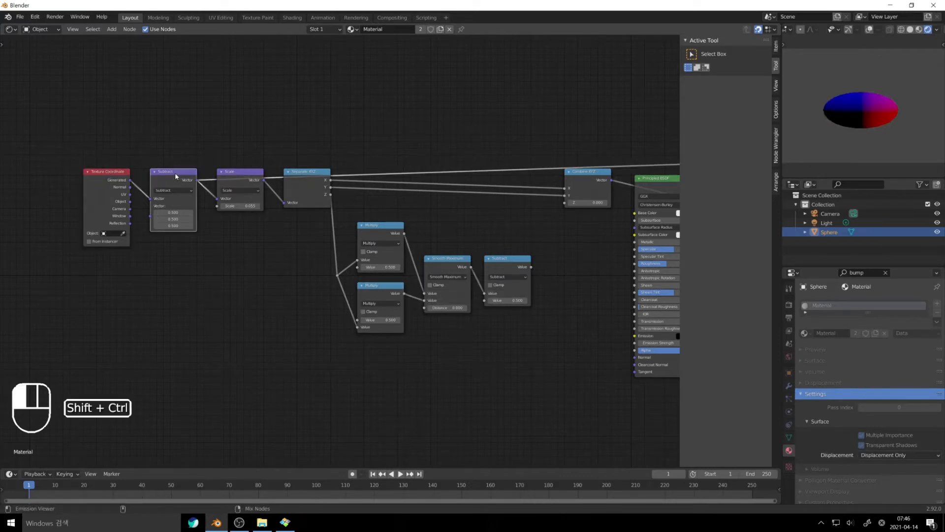
pyautogui.keyDown('ctrl'); pyautogui.keyDown('shift'); pyautogui.click(259, 178); pyautogui.keyUp('shift'); pyautogui.keyUp('ctrl')
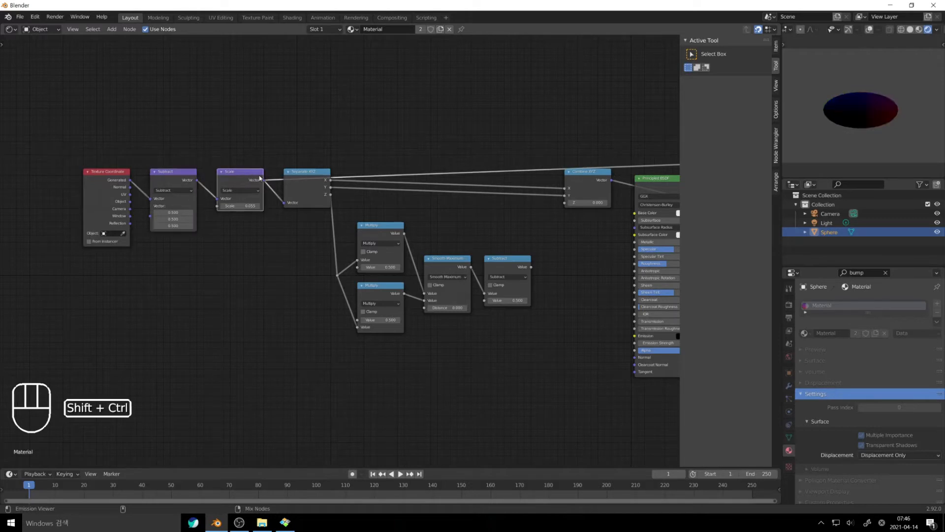
pyautogui.keyDown('ctrl'); pyautogui.keyDown('shift'); pyautogui.click(308, 176); pyautogui.keyUp('shift'); pyautogui.keyUp('ctrl')
pyautogui.keyDown('ctrl'); pyautogui.keyDown('shift'); pyautogui.click(581, 178); pyautogui.keyUp('shift'); pyautogui.keyUp('ctrl')
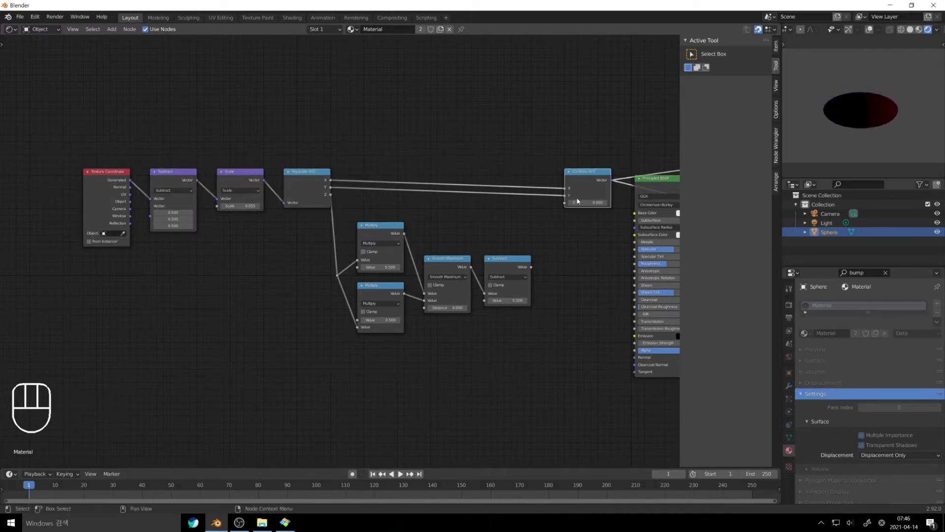
pyautogui.moveTo(576, 241); pyautogui.dragTo(482, 282, button='middle')
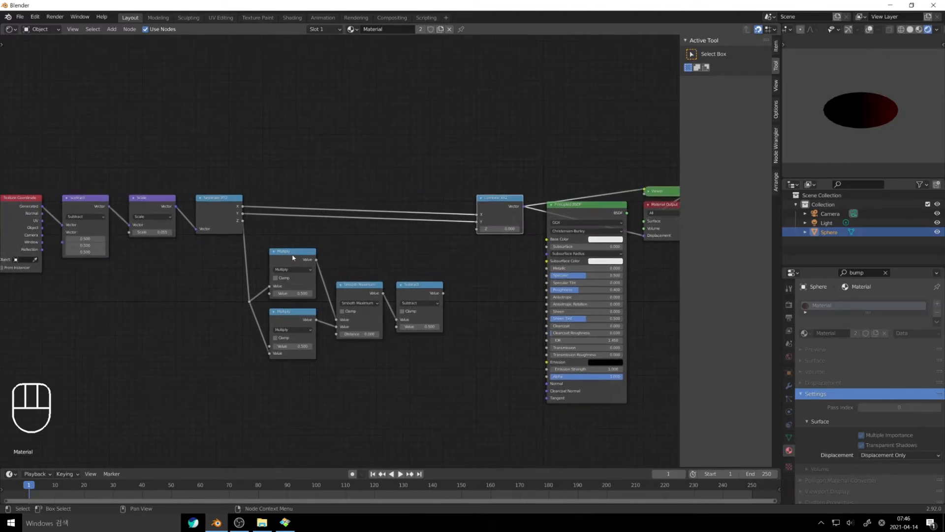
# Preview the lower Multiply result and connect the upper Multiply result to the Material Output displacement.
pyautogui.keyDown('ctrl'); pyautogui.keyDown('shift'); pyautogui.click(222, 310); pyautogui.keyUp('shift'); pyautogui.keyUp('ctrl')
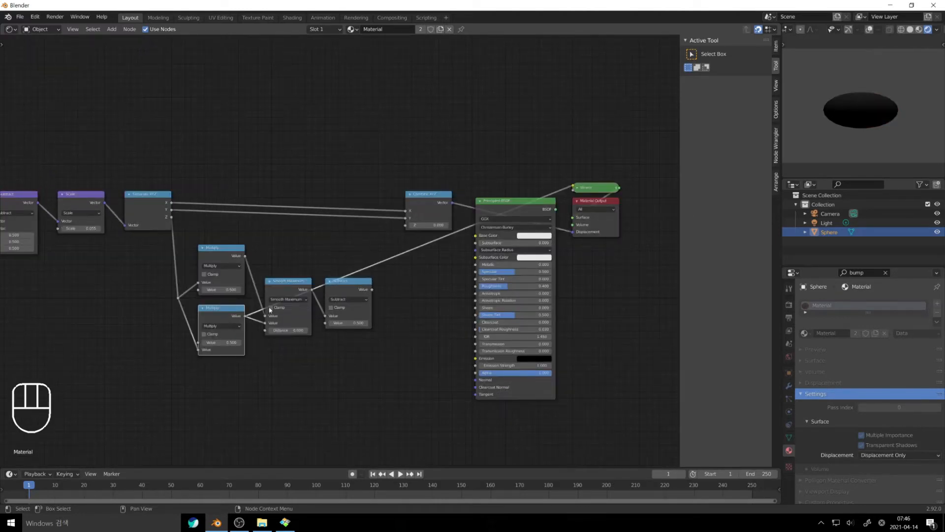
pyautogui.moveTo(245, 255); pyautogui.dragTo(573, 232)
pyautogui.moveTo(369, 338); pyautogui.dragTo(434, 331, button='middle')
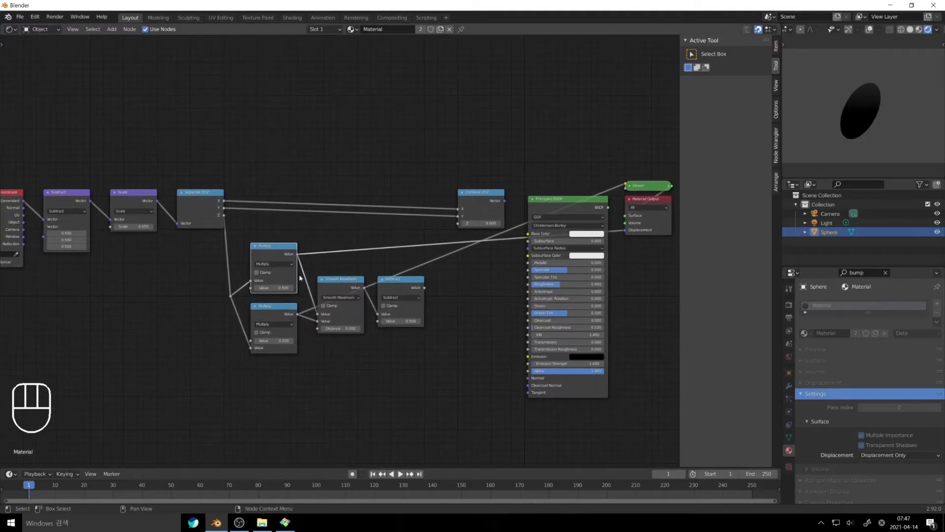
# Set the upper Multiply node's second value to -0.55.
pyautogui.click(273, 287)
pyautogui.press('Return')
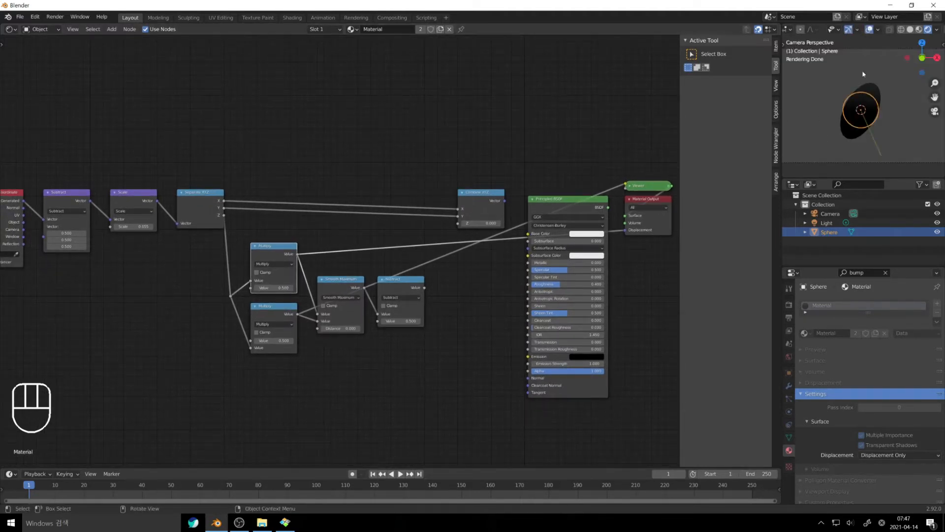
pyautogui.click(274, 288)
pyautogui.write('-')
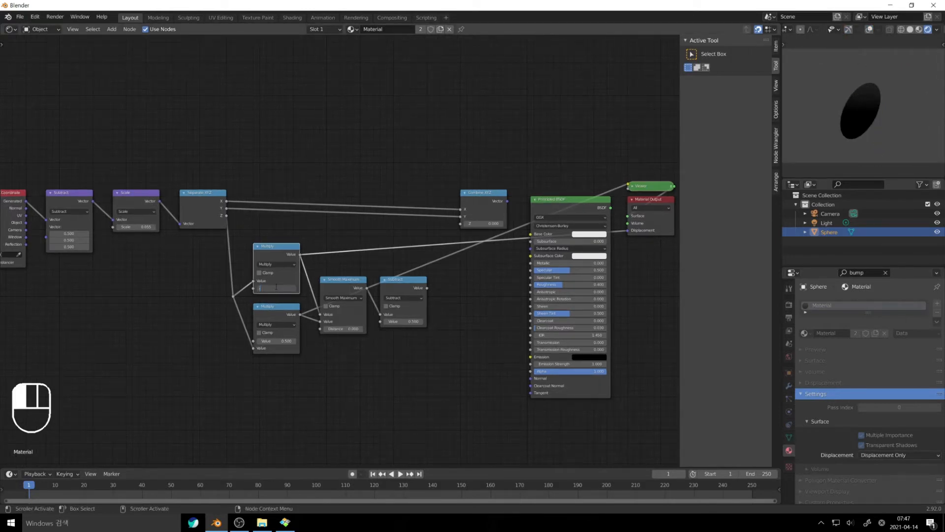
pyautogui.write('0.55')
pyautogui.press('Return')
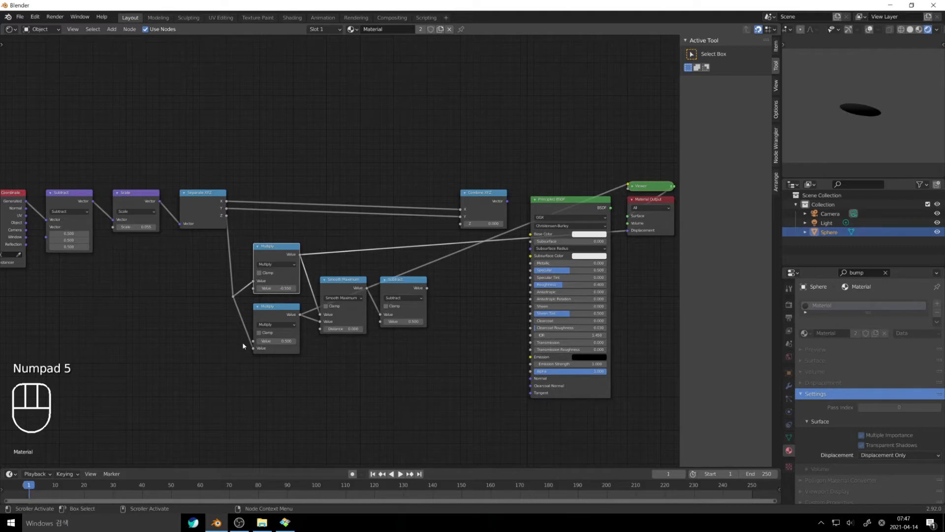
# Set the lower Multiply node's first value to -0.87 and the Smooth Maximum distance to 0.005.
pyautogui.click(273, 341)
pyautogui.press('BackSpace')
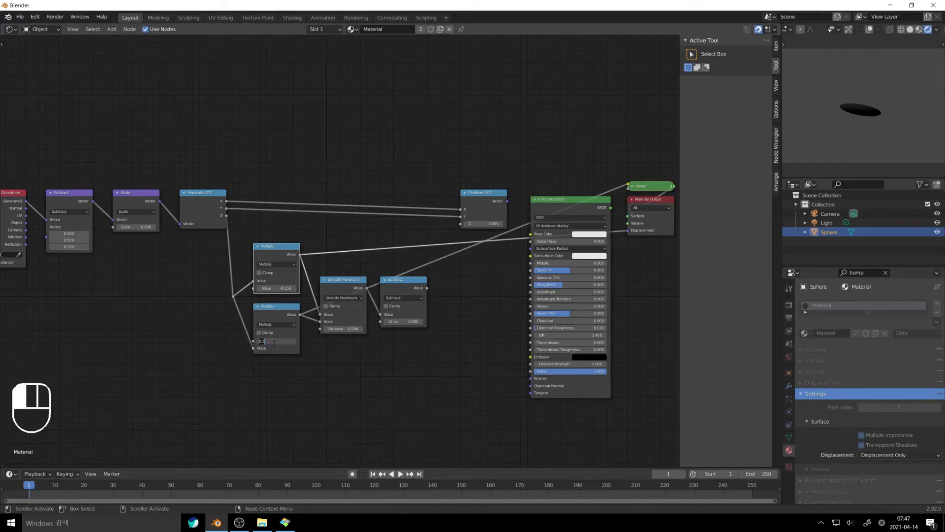
pyautogui.write('-0.87')
pyautogui.press('Return')
pyautogui.click(349, 329)
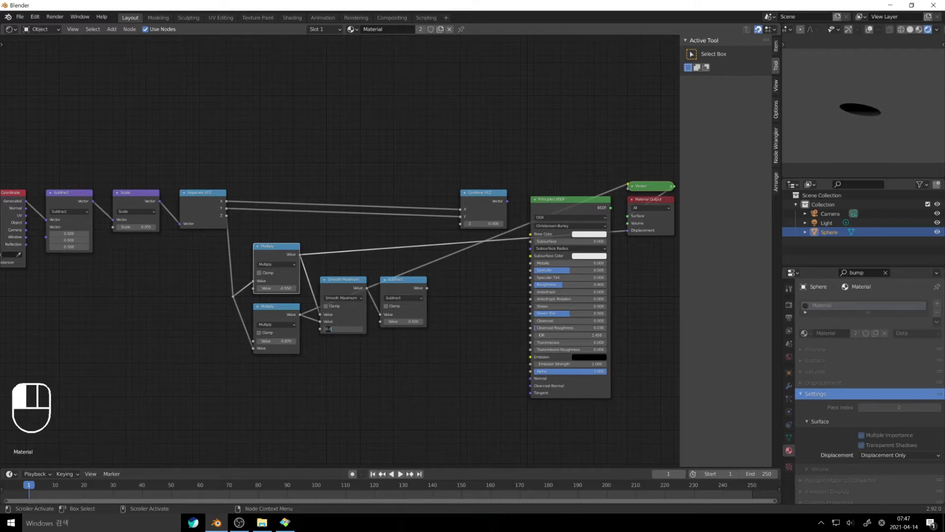
pyautogui.write('0')
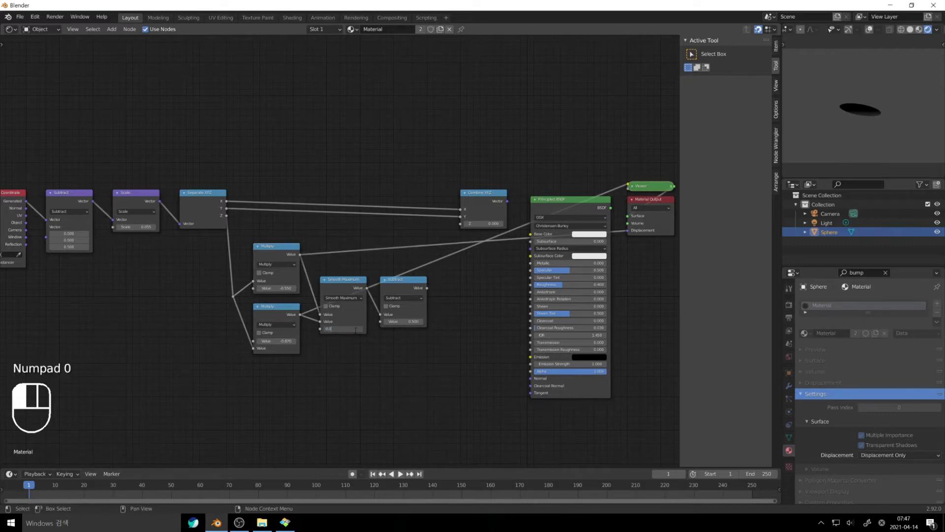
pyautogui.write('05')
pyautogui.press('Return')
# Connect the Math Subtract result to Combine XYZ's Z, and the Combine XYZ vector to the Material Output displacement.
pyautogui.moveTo(427, 288); pyautogui.dragTo(460, 224)
pyautogui.click(476, 320)
pyautogui.moveTo(477, 321); pyautogui.dragTo(452, 335, button='middle')
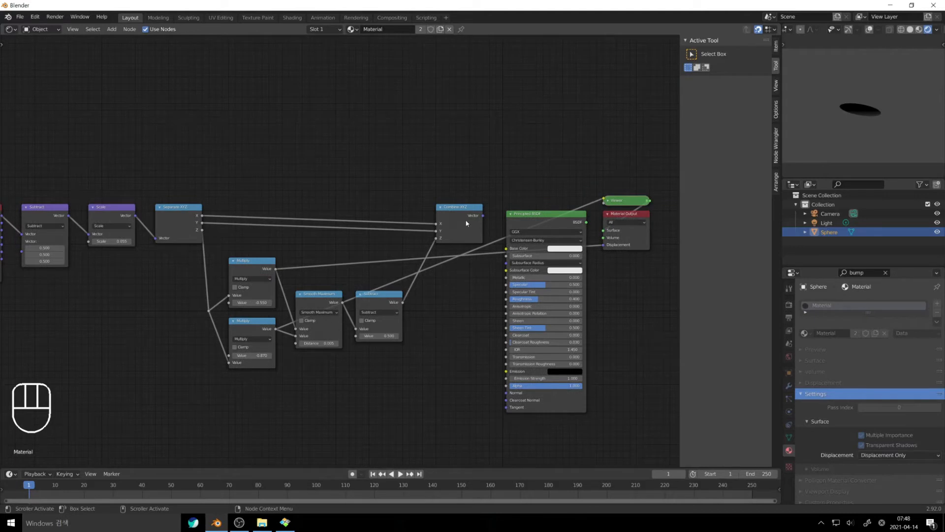
pyautogui.moveTo(483, 215); pyautogui.dragTo(603, 245)
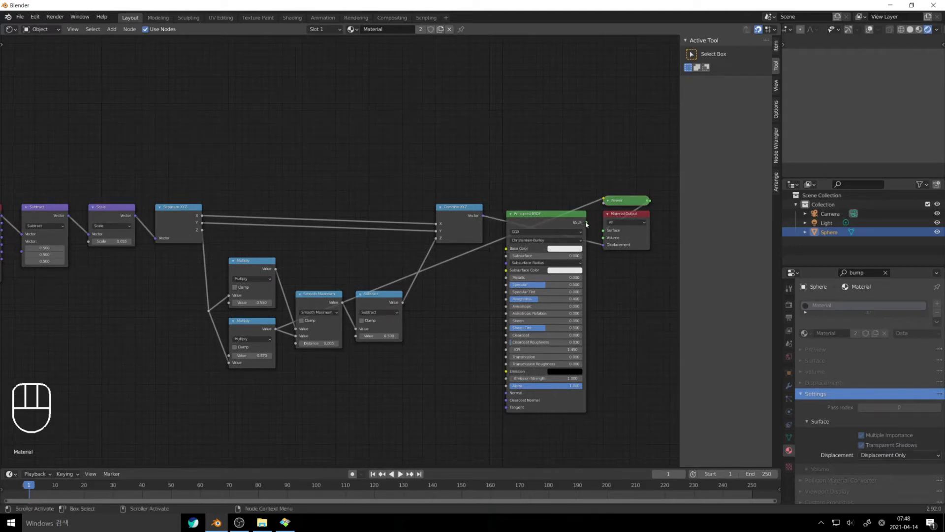
# Restore the Principled BSDF as the material's surface and set the Math Subtract node's second value to 0.024.
pyautogui.keyDown('ctrl'); pyautogui.keyDown('shift'); pyautogui.click(568, 215); pyautogui.keyUp('shift'); pyautogui.keyUp('ctrl')
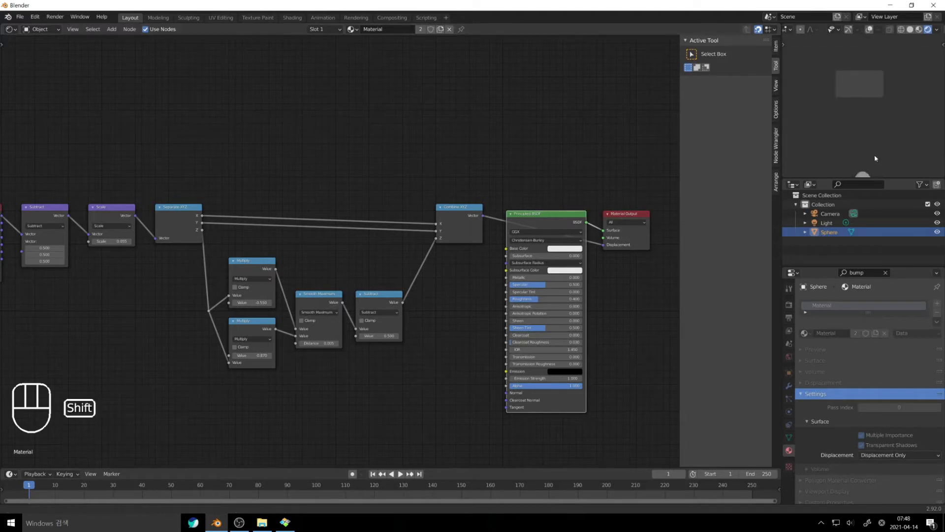
pyautogui.click(382, 336)
pyautogui.write('0.5')
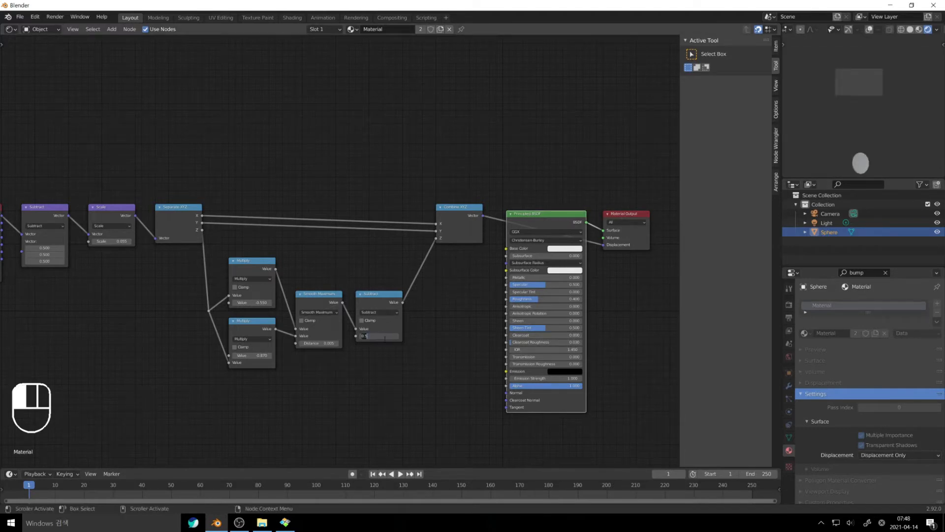
pyautogui.write('024')
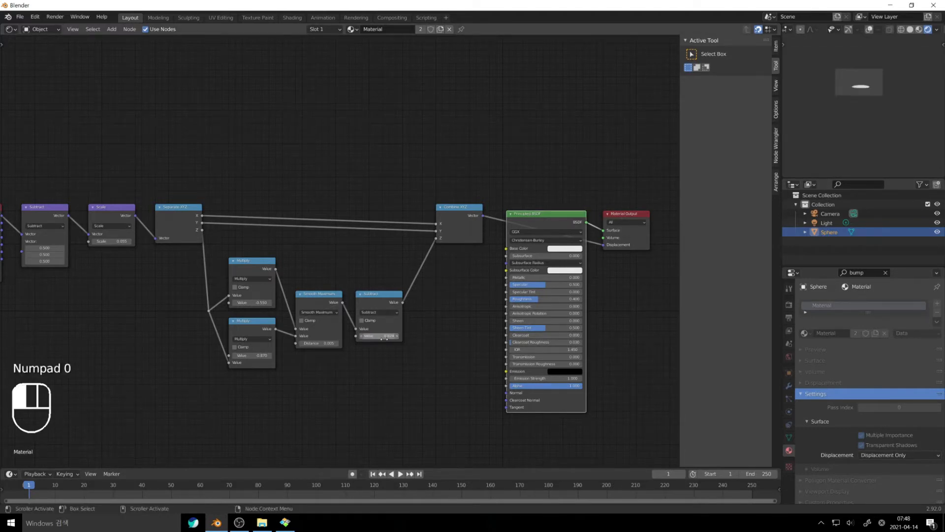
pyautogui.press('Return')
pyautogui.moveTo(869, 140); pyautogui.dragTo(889, 106, button='middle')
pyautogui.scroll(2, 870, 151)
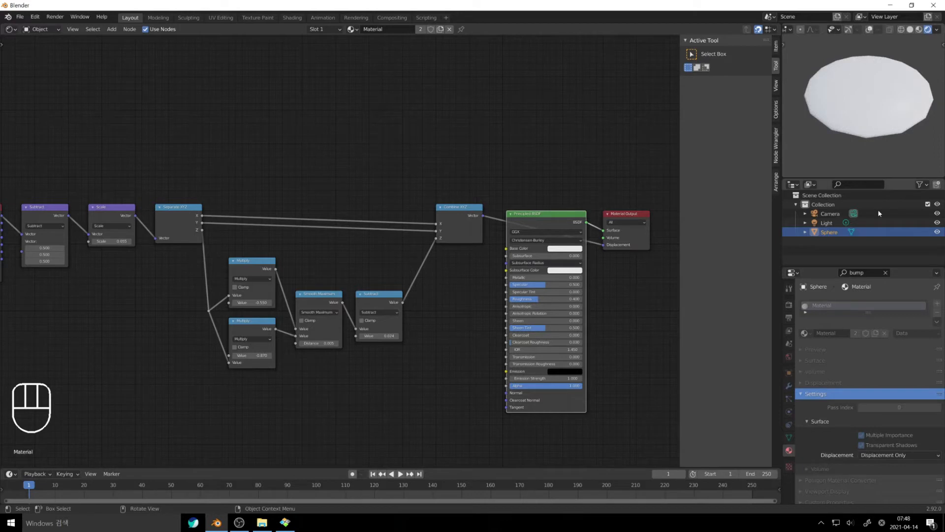
# Add a Subdivision Surface modifier to the sphere with its viewport level set to 2.
pyautogui.click(789, 386)
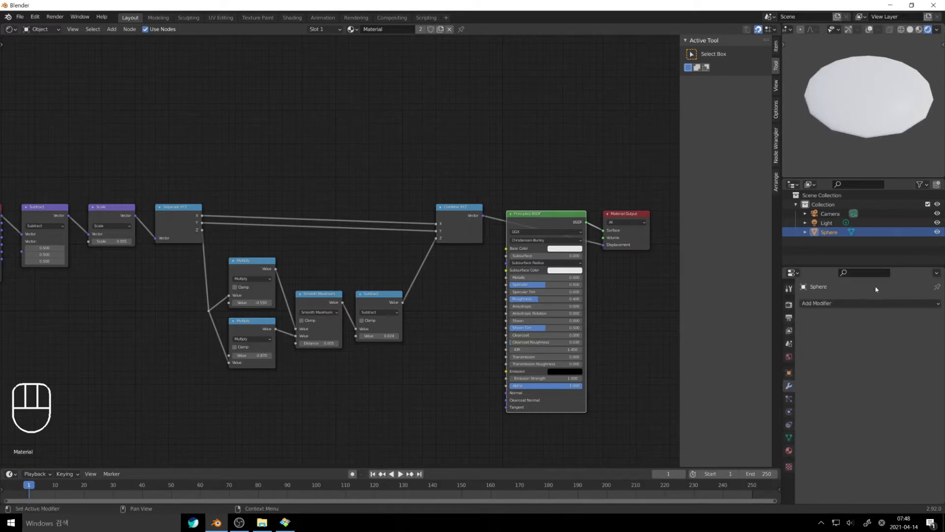
pyautogui.click(867, 303)
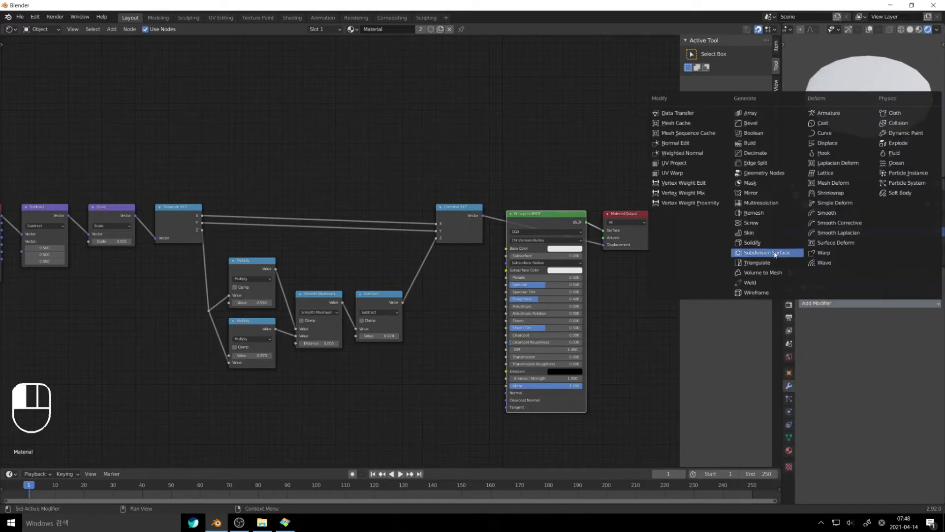
pyautogui.click(759, 254)
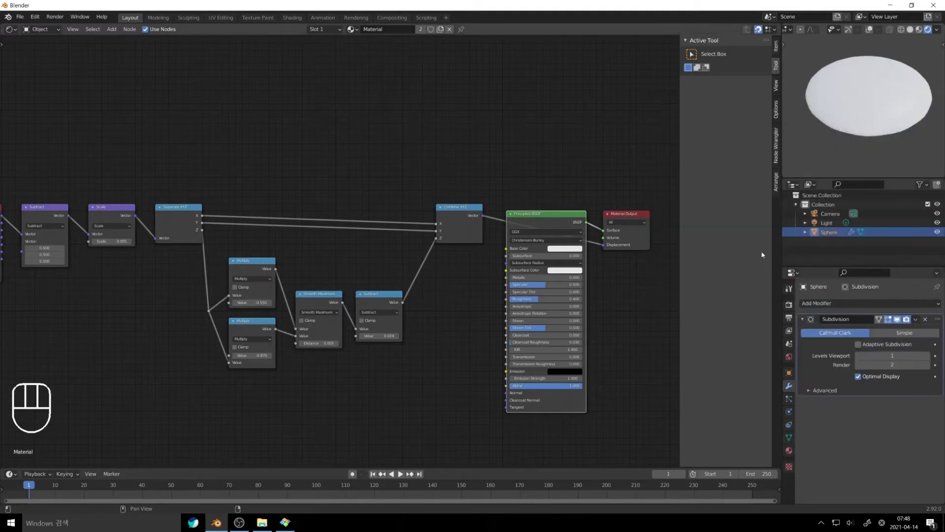
pyautogui.click(927, 356)
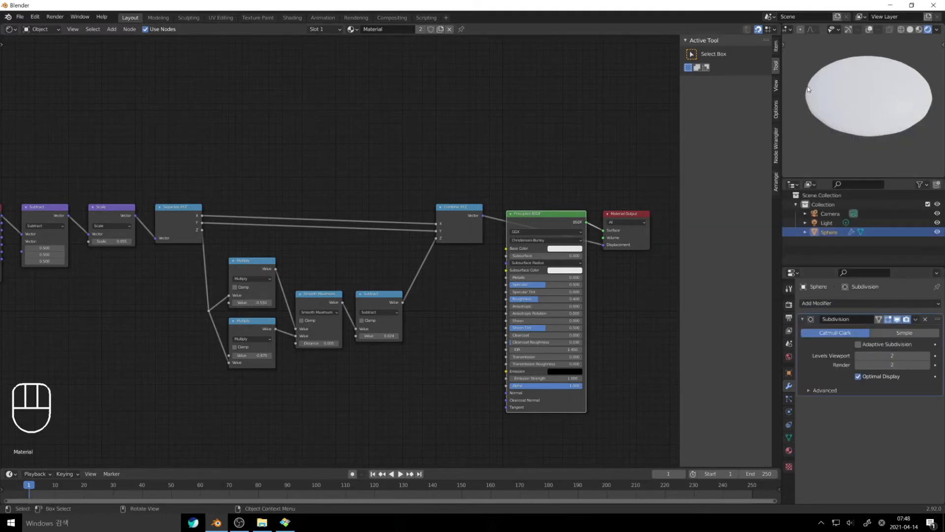
pyautogui.click(857, 356)
pyautogui.click(858, 356)
pyautogui.click(928, 356)
pyautogui.click(928, 356)
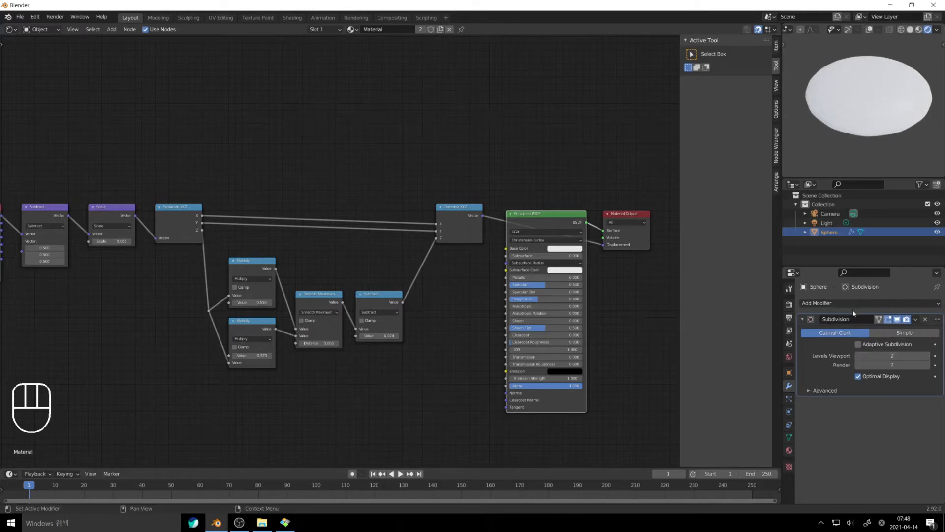
# Group both Multiply, Smooth Maximum, Math Subtract and Combine XYZ nodes in a frame labelled Shape.
pyautogui.click(790, 304)
pyautogui.moveTo(384, 343); pyautogui.dragTo(486, 361, button='middle')
pyautogui.scroll(-1, 430, 351)
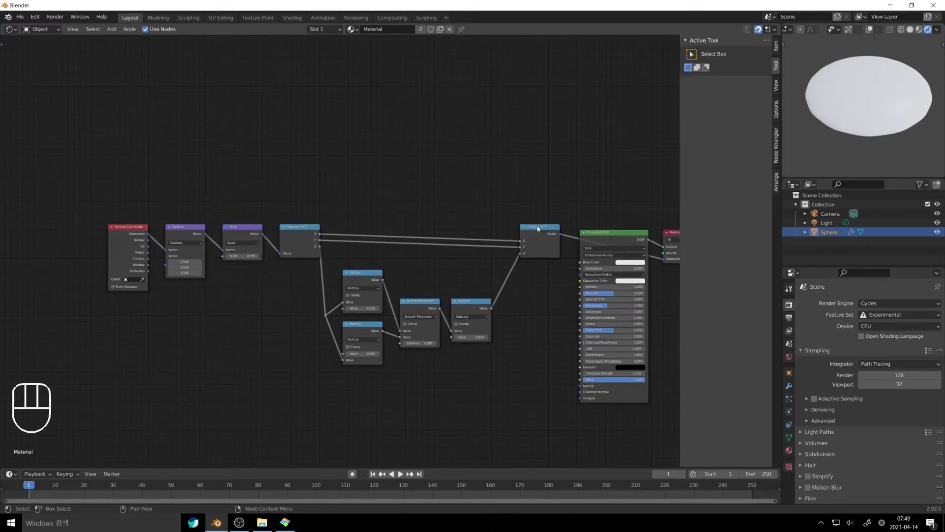
pyautogui.hotkey('ctrl', 'z')
pyautogui.hotkey('ctrl', 'z')
pyautogui.moveTo(520, 356); pyautogui.dragTo(357, 193)
pyautogui.hotkey('ctrl', 'j')
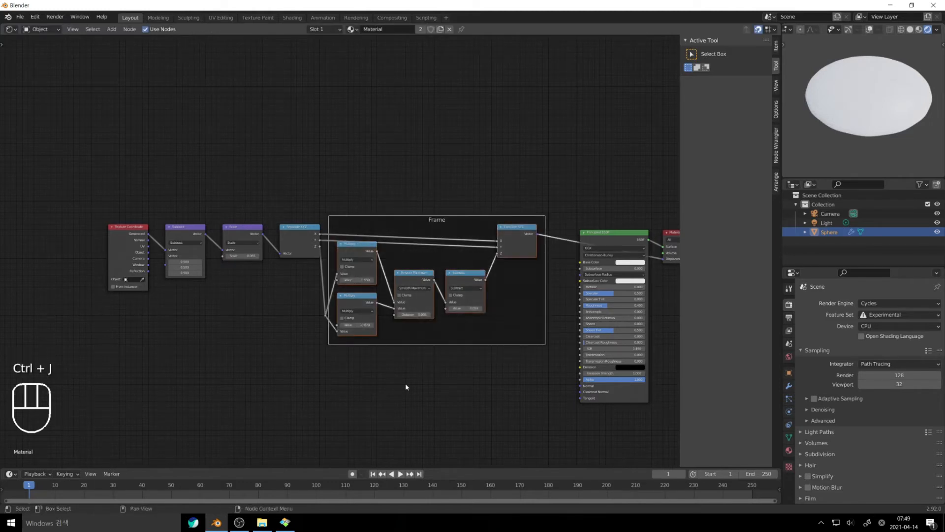
pyautogui.press('F2')
pyautogui.write('S')
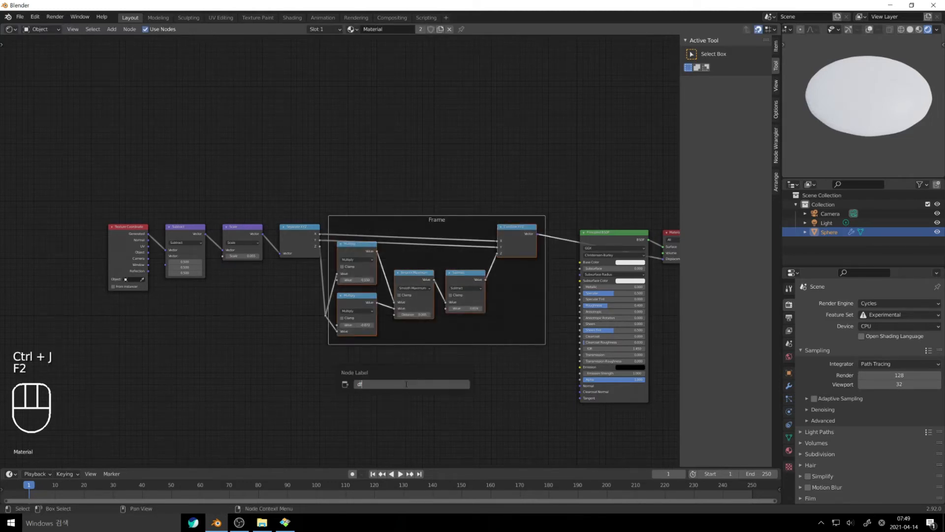
pyautogui.write('hape')
pyautogui.press('Return')
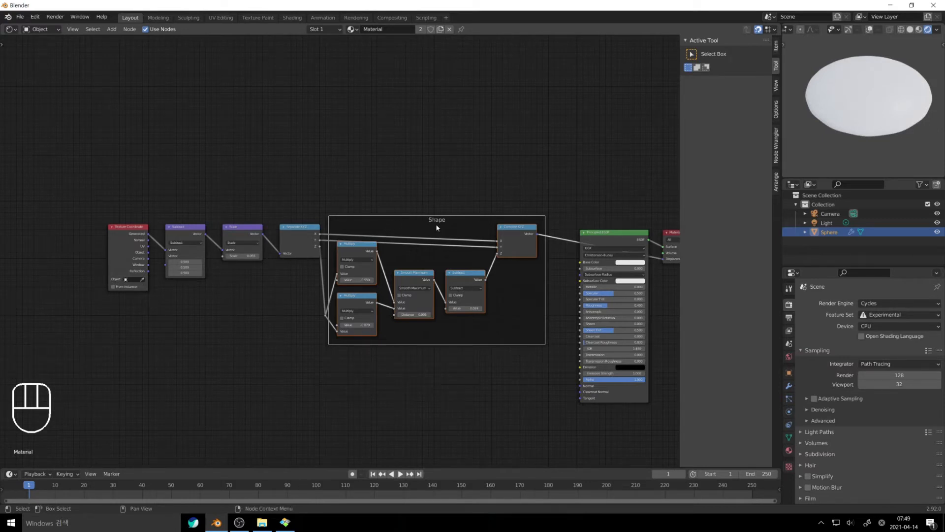
# Group the Texture Coordinate, vector Subtract, Scale and Separate XYZ nodes in a frame labelled Coordinate.
pyautogui.click(353, 203)
pyautogui.click(341, 159)
pyautogui.moveTo(118, 187); pyautogui.dragTo(278, 303)
pyautogui.hotkey('ctrl', 'j')
pyautogui.press('F2')
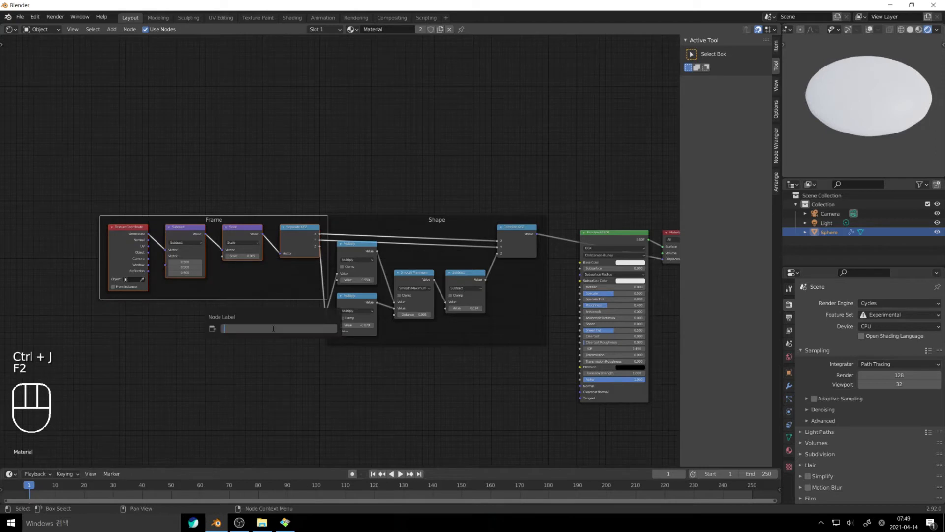
pyautogui.write('Coordinate')
pyautogui.press('Return')
# Move the Coordinate frame away from the Shape frame to leave a gap, and nudge the Shape frame slightly.
pyautogui.moveTo(281, 221); pyautogui.dragTo(255, 218)
pyautogui.moveTo(362, 218); pyautogui.dragTo(358, 216)
pyautogui.click(440, 220)
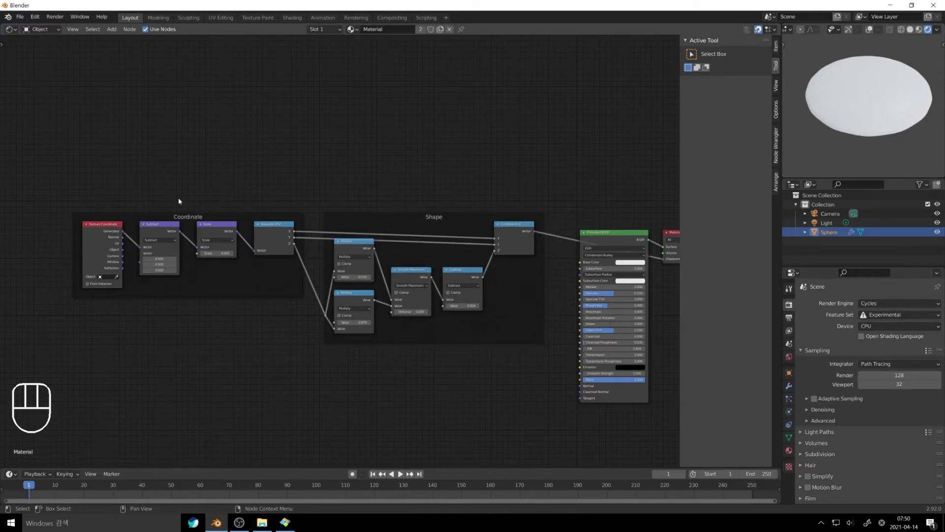
pyautogui.keyDown('shift'); pyautogui.scroll(-1, 217, 239); pyautogui.keyUp('shift')
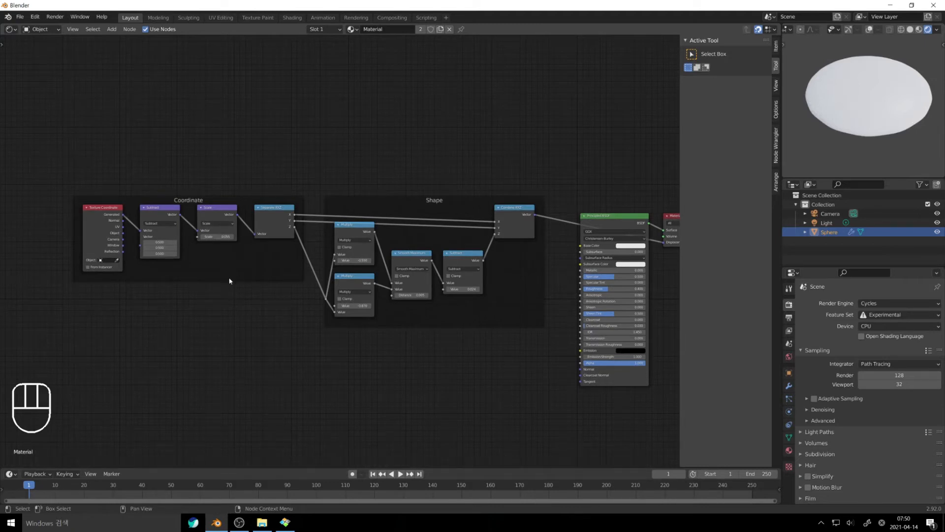
# Preview the Scale node's output on the sphere and undo the preview.
pyautogui.click(218, 211)
pyautogui.keyDown('ctrl'); pyautogui.keyDown('shift'); pyautogui.click(218, 212); pyautogui.keyUp('shift'); pyautogui.keyUp('ctrl')
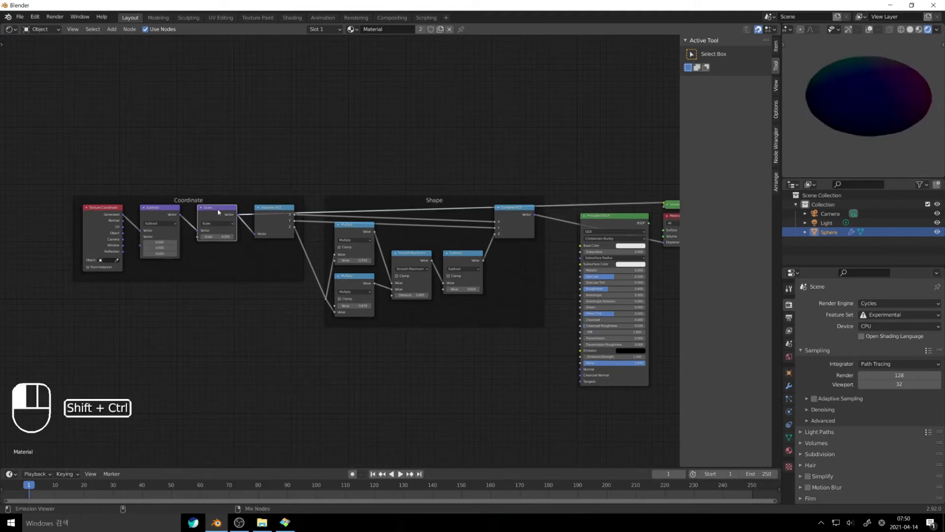
pyautogui.press('Home')
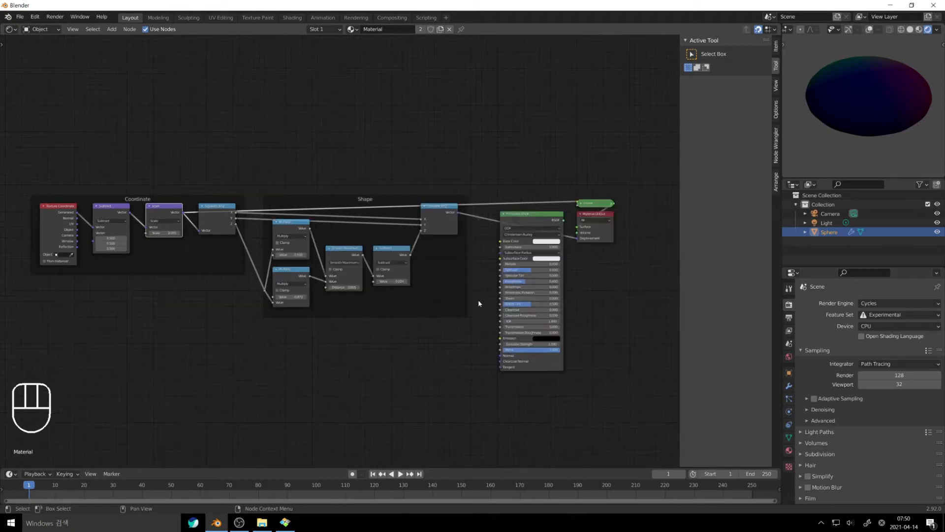
pyautogui.hotkey('ctrl', 'z')
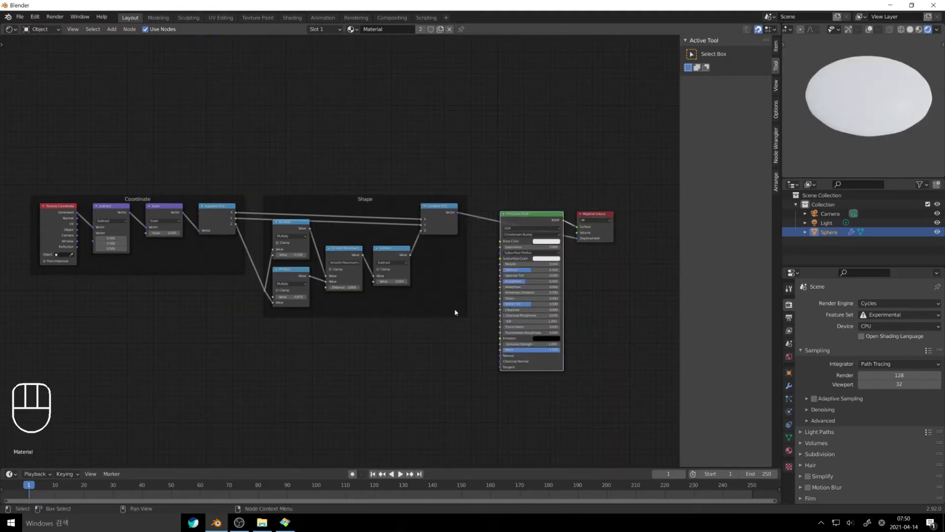
# Set the Principled BSDF base color to a light orange.
pyautogui.moveTo(437, 367); pyautogui.dragTo(471, 335, button='middle')
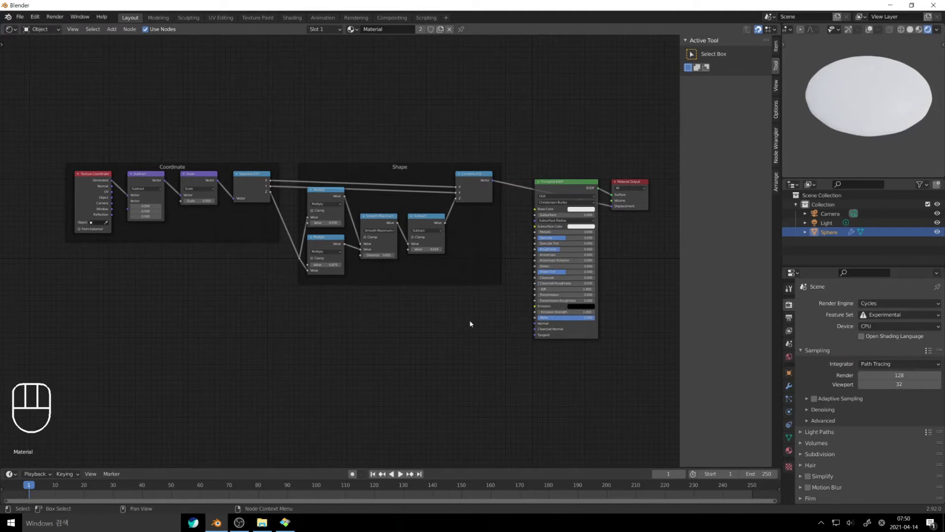
pyautogui.moveTo(470, 324); pyautogui.dragTo(448, 331, button='middle')
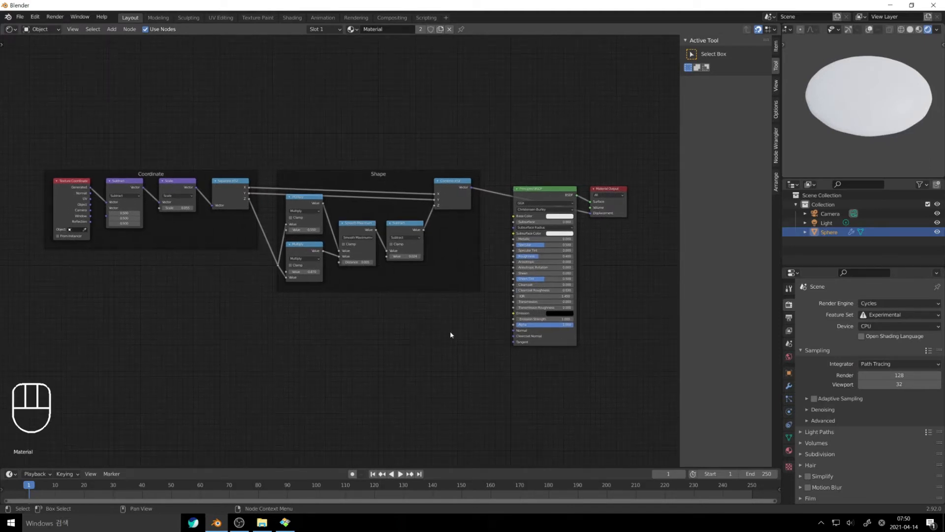
pyautogui.click(550, 192)
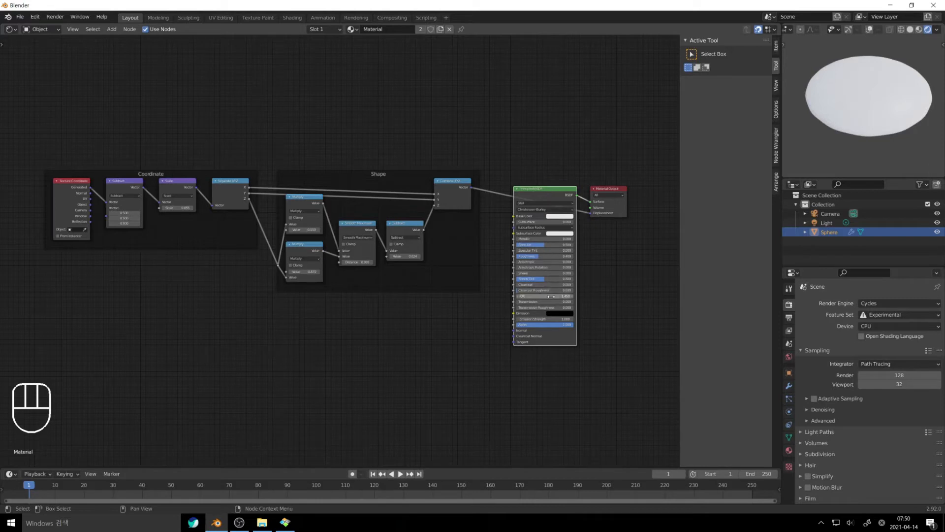
pyautogui.click(560, 216)
pyautogui.click(563, 172)
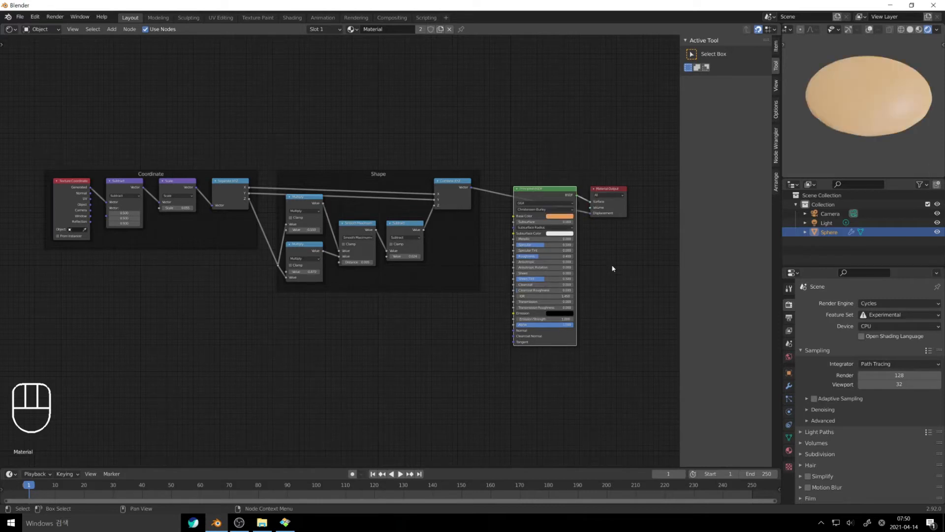
# Hide the Principled BSDF's unused sockets and move the node up, clear of the displacement link.
pyautogui.hotkey('ctrl', 'h')
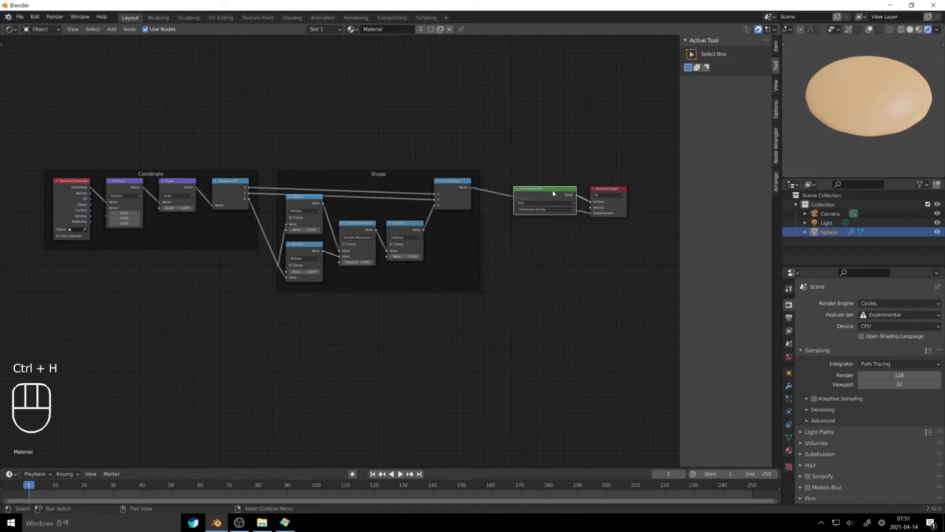
pyautogui.moveTo(553, 194); pyautogui.dragTo(529, 127)
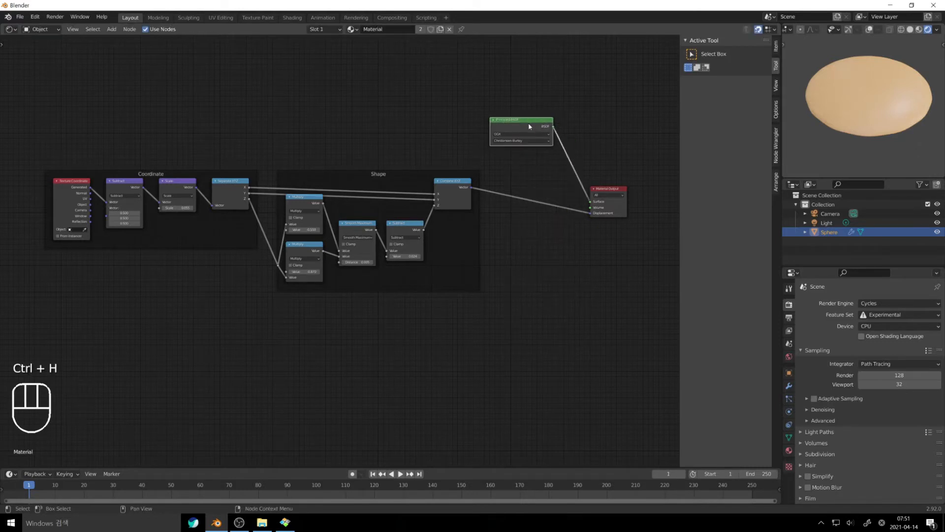
# Toggle the Principled BSDF's unused sockets, leave them hidden, and nudge the node slightly.
pyautogui.hotkey('ctrl', 'h')
pyautogui.hotkey('ctrl', 'h')
pyautogui.hotkey('ctrl', 'h')
pyautogui.hotkey('ctrl', 'h')
pyautogui.moveTo(527, 122); pyautogui.dragTo(533, 116)
pyautogui.click(551, 237)
pyautogui.moveTo(489, 347); pyautogui.dragTo(531, 321, button='middle')
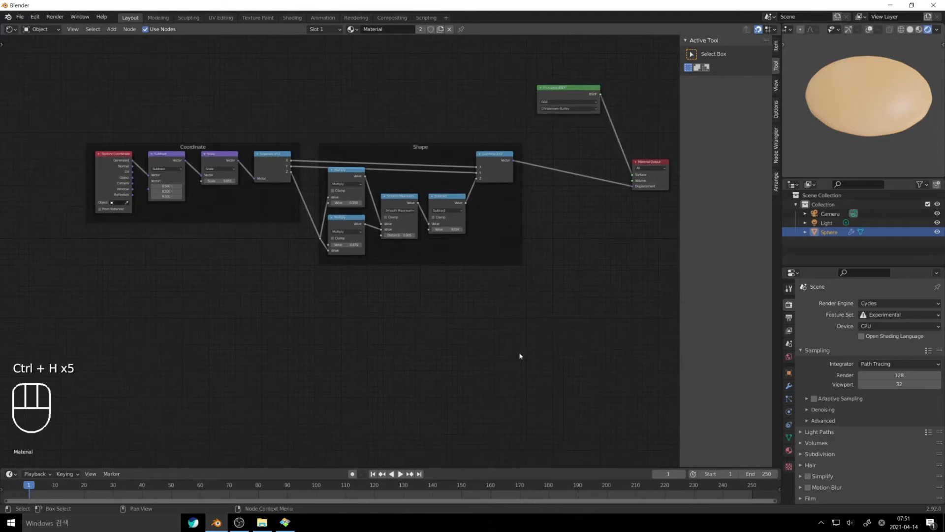
# Add a Noise Texture node below the Shape frame and preview its output on the sphere.
pyautogui.moveTo(408, 320); pyautogui.dragTo(389, 305, button='middle')
pyautogui.hotkey('shift', 'a')
pyautogui.moveTo(385, 307)
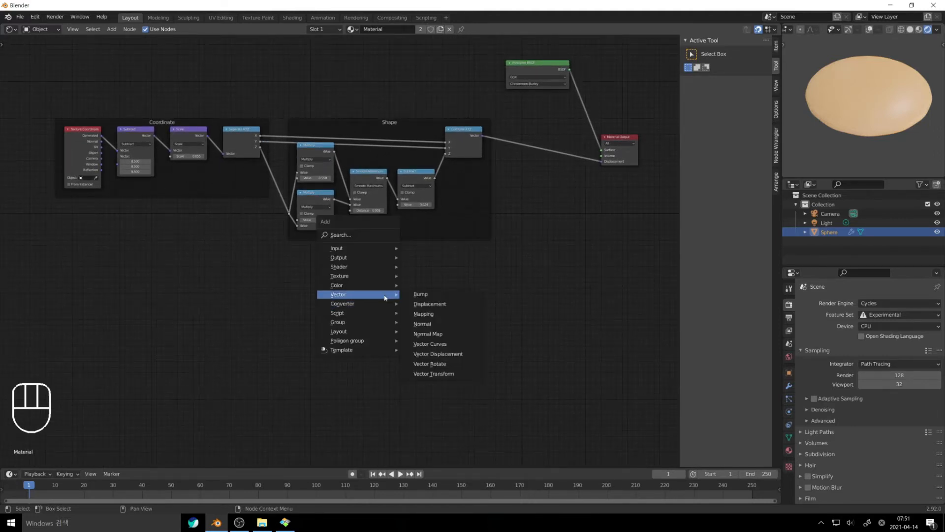
pyautogui.moveTo(374, 276)
pyautogui.click(443, 379)
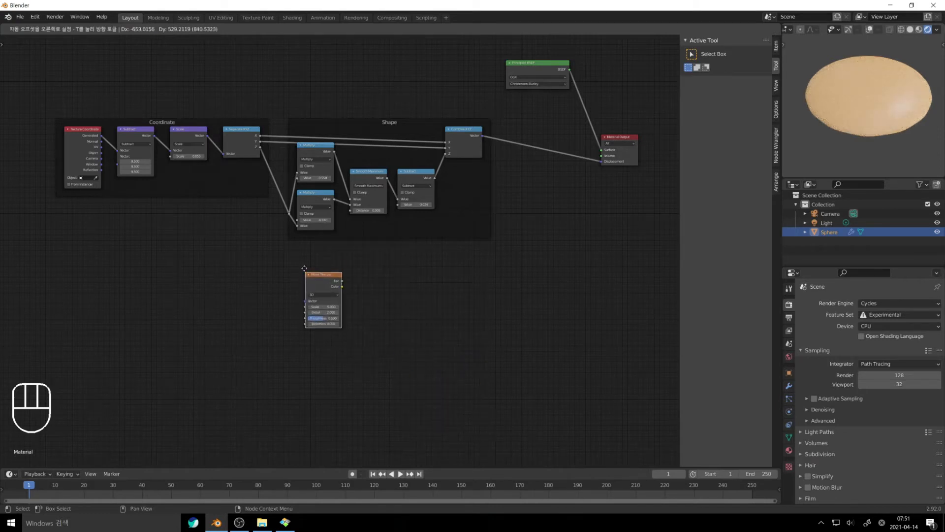
pyautogui.click(294, 252)
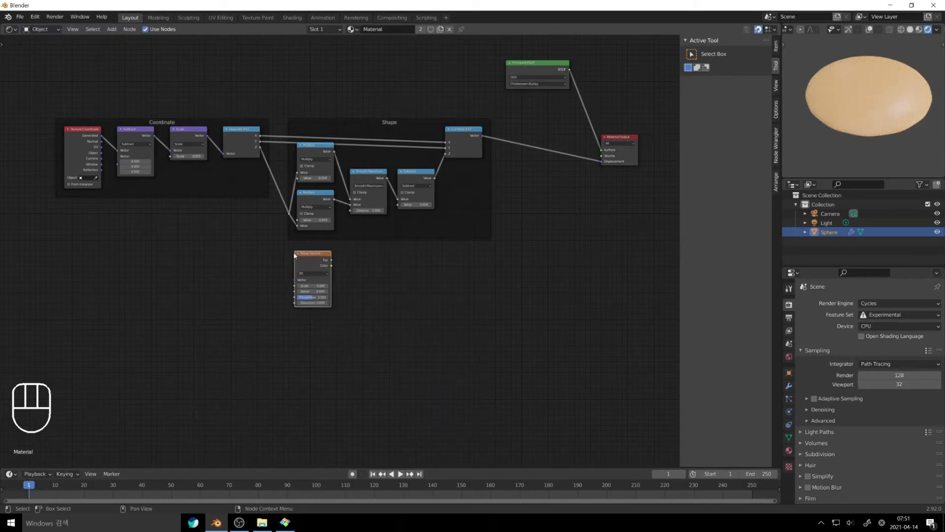
pyautogui.hotkey('shift', 'a')
pyautogui.moveTo(378, 280)
pyautogui.press('Escape')
pyautogui.keyDown('ctrl'); pyautogui.keyDown('shift'); pyautogui.click(312, 257); pyautogui.keyUp('shift'); pyautogui.keyUp('ctrl')
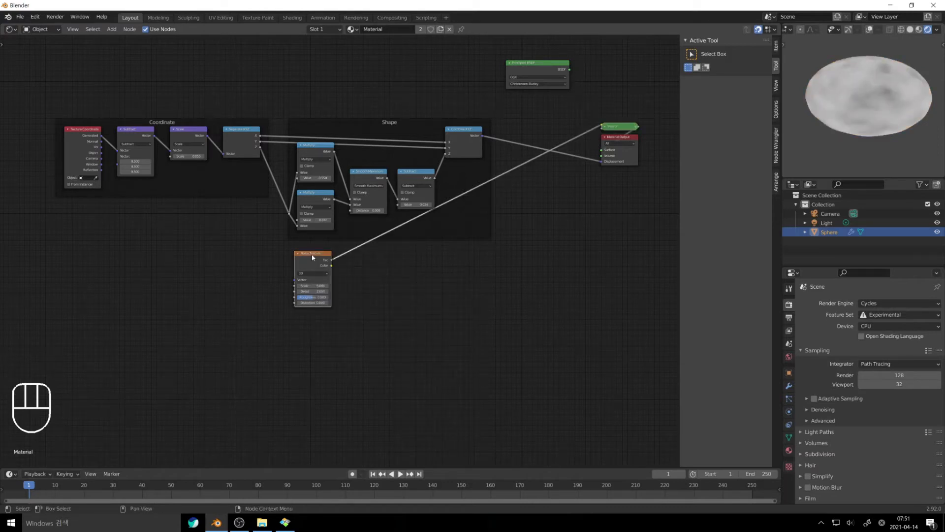
# Set the Noise Texture's scale to 182.5 and its detail to 16.
pyautogui.click(321, 285)
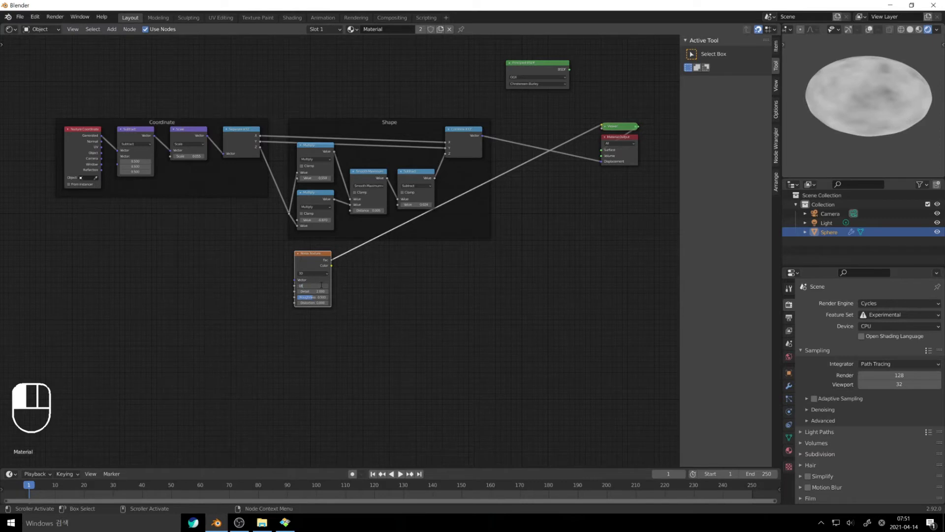
pyautogui.write('102.5')
pyautogui.press('Tab')
pyautogui.write('16')
pyautogui.press('Return')
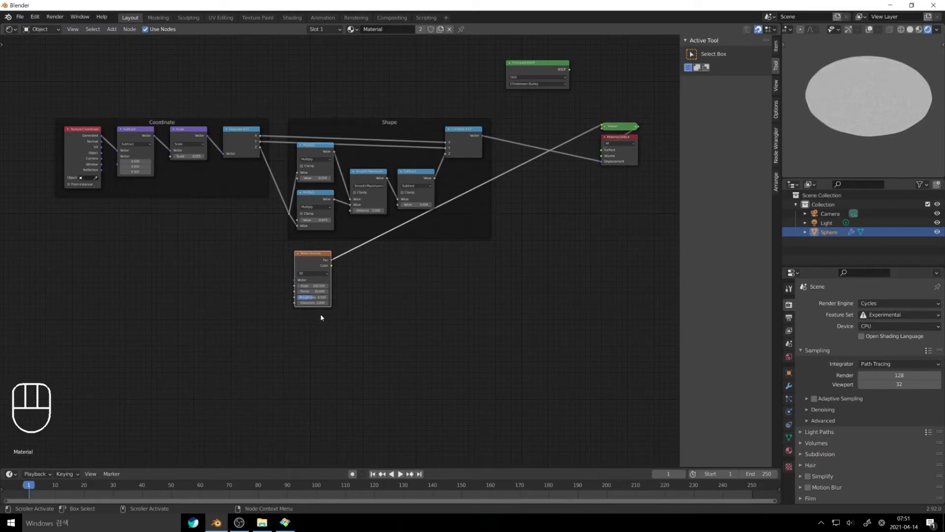
# Add a Math node beside the Noise Texture, set it to Subtract, and connect the noise Fac output to its first value.
pyautogui.hotkey('shift', 'a')
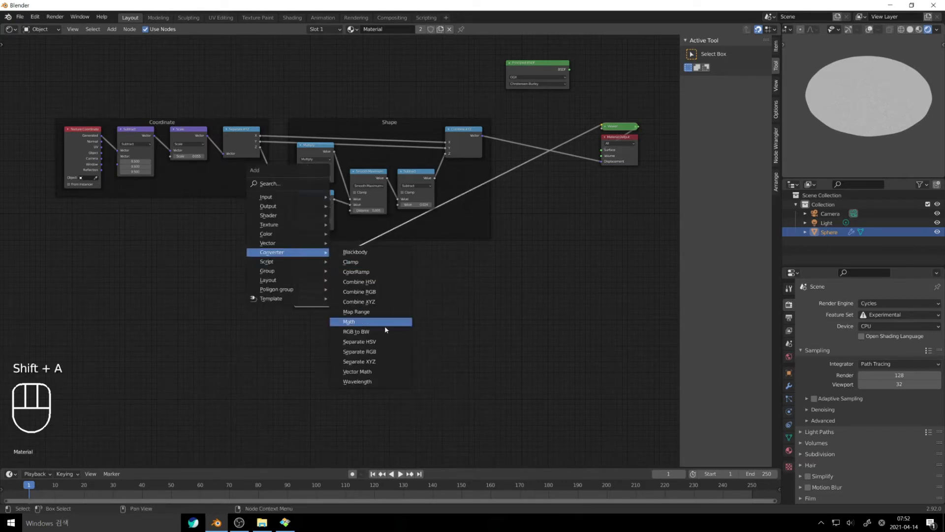
pyautogui.click(383, 321)
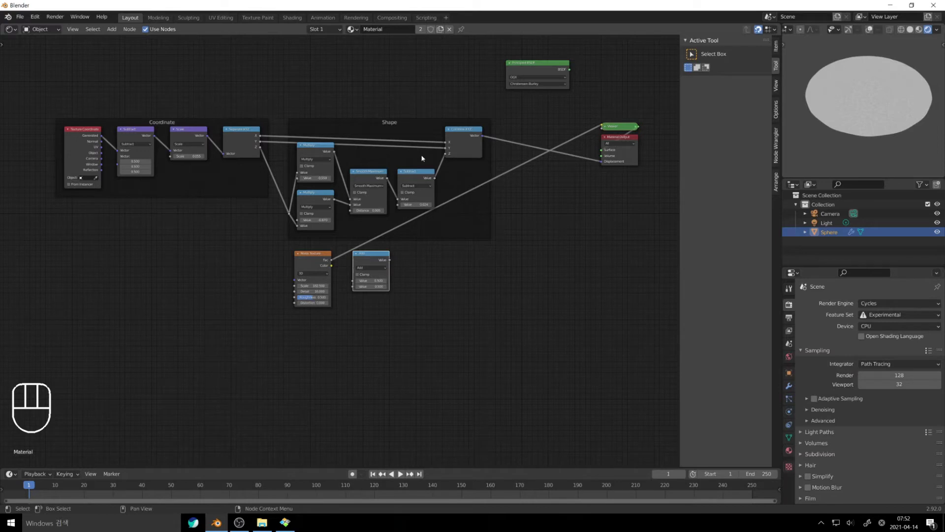
pyautogui.click(461, 282)
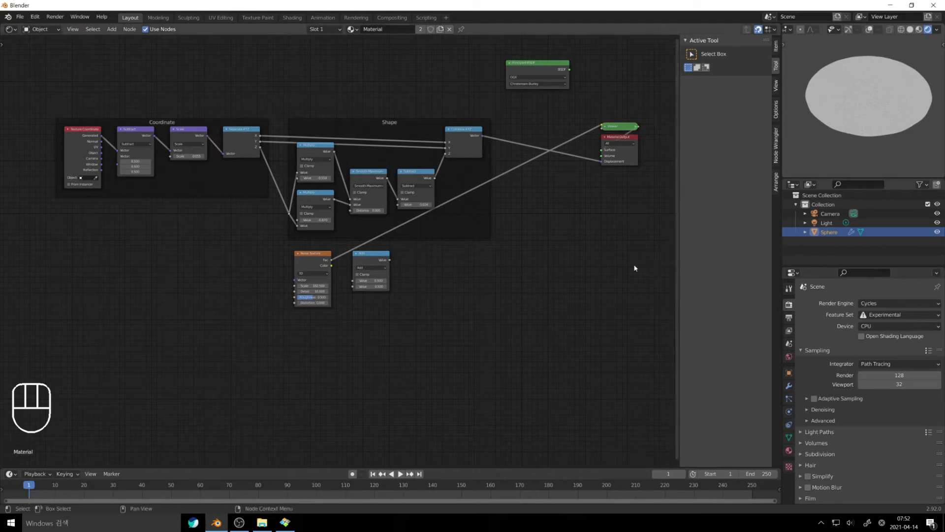
pyautogui.moveTo(554, 291); pyautogui.dragTo(552, 308, button='middle')
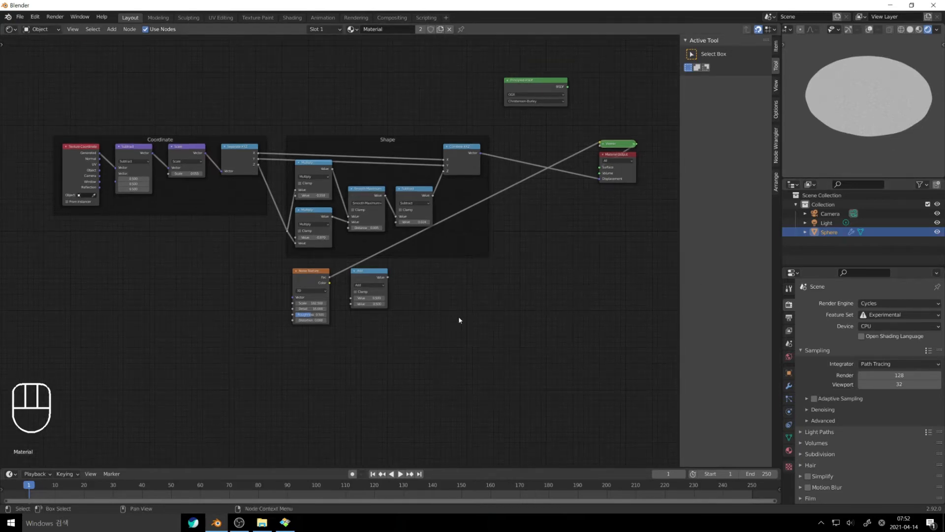
pyautogui.click(369, 285)
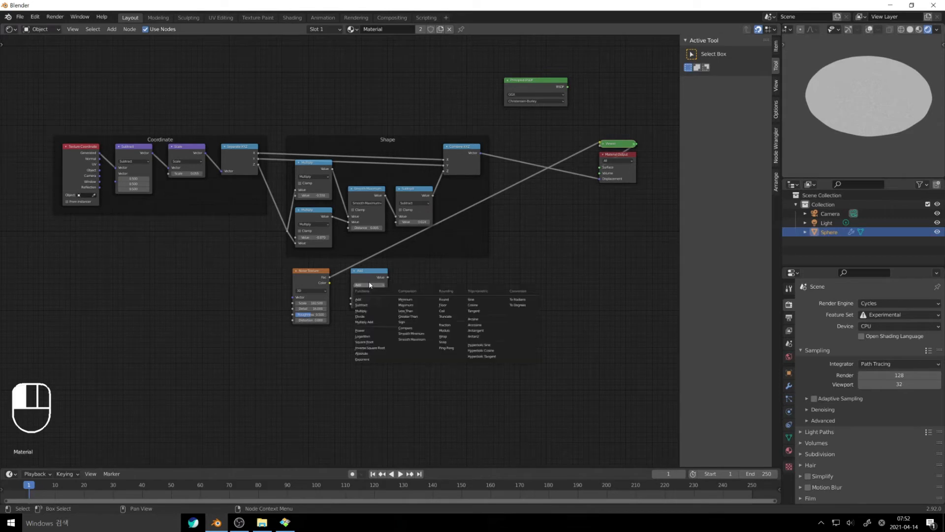
pyautogui.click(363, 305)
pyautogui.moveTo(329, 283); pyautogui.dragTo(351, 299)
# Add a MixRGB node beside the noise Subtract node, set it to Multiply, and connect the Subtract value to Color1.
pyautogui.hotkey('shift', 'a')
pyautogui.moveTo(489, 298)
pyautogui.click(536, 345)
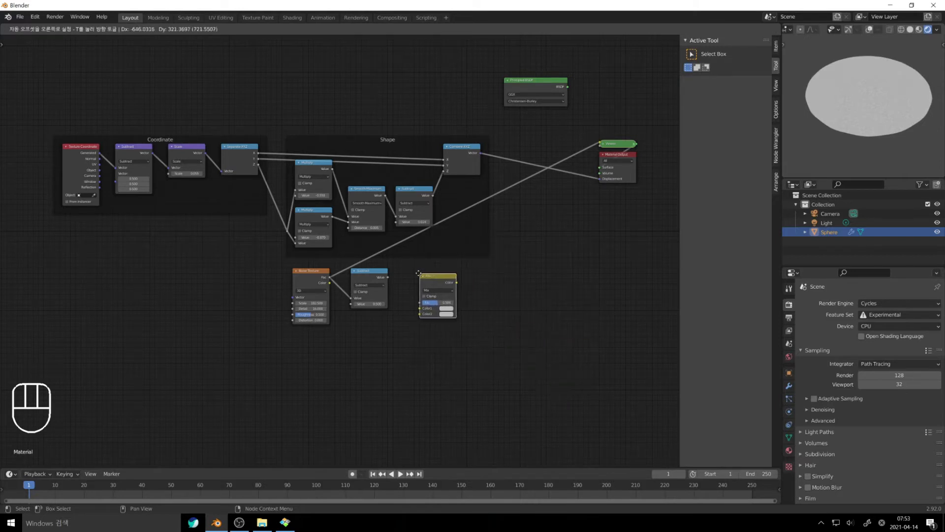
pyautogui.click(407, 268)
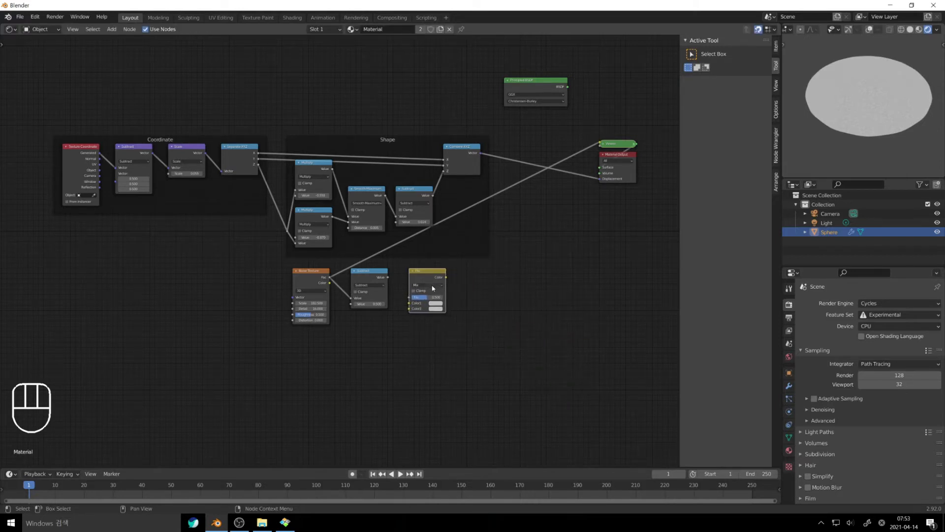
pyautogui.click(428, 285)
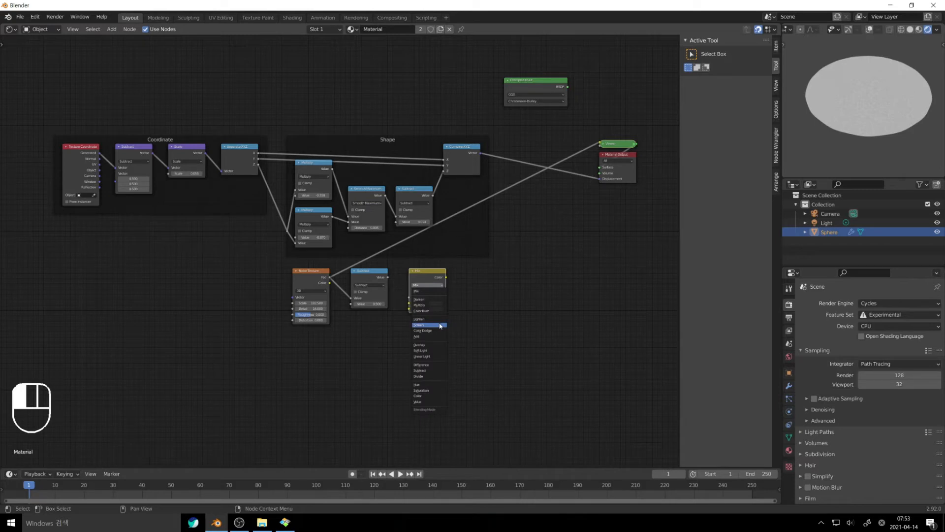
pyautogui.click(423, 305)
pyautogui.moveTo(388, 277); pyautogui.dragTo(408, 304)
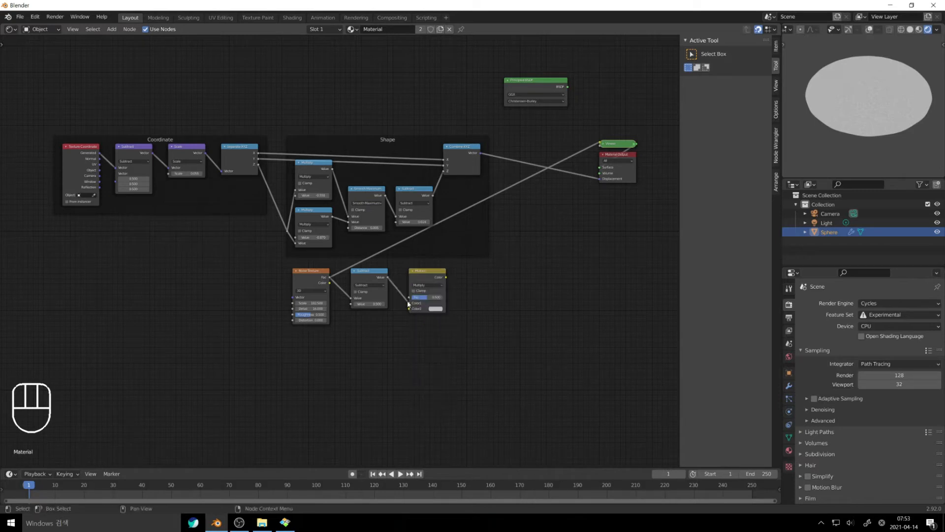
# Preview the noise Subtract node's output on the sphere.
pyautogui.click(373, 274)
pyautogui.keyDown('ctrl'); pyautogui.keyDown('shift'); pyautogui.click(372, 274); pyautogui.keyUp('shift'); pyautogui.keyUp('ctrl')
pyautogui.click(271, 224)
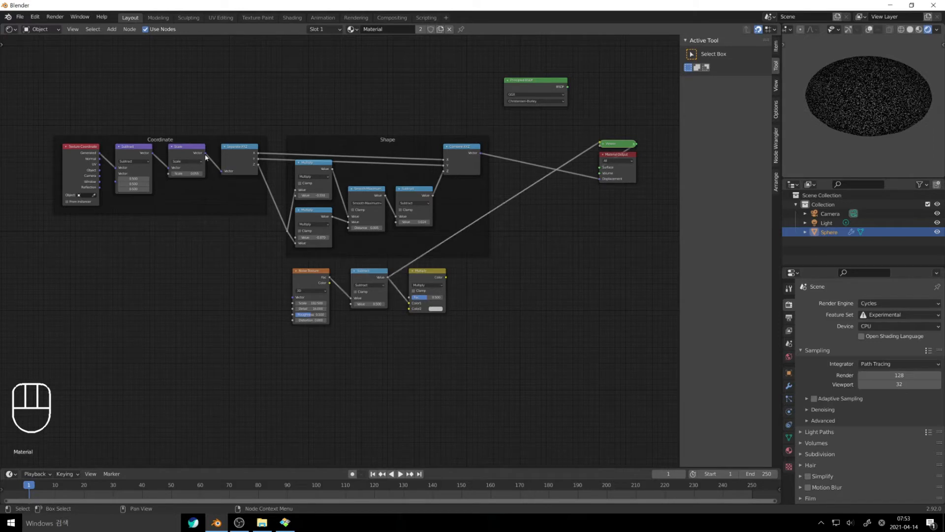
# Connect the Coordinate frame's Scale output to Color2 of the Multiply color node and set that node's factor to 1.
pyautogui.moveTo(205, 152); pyautogui.dragTo(409, 309)
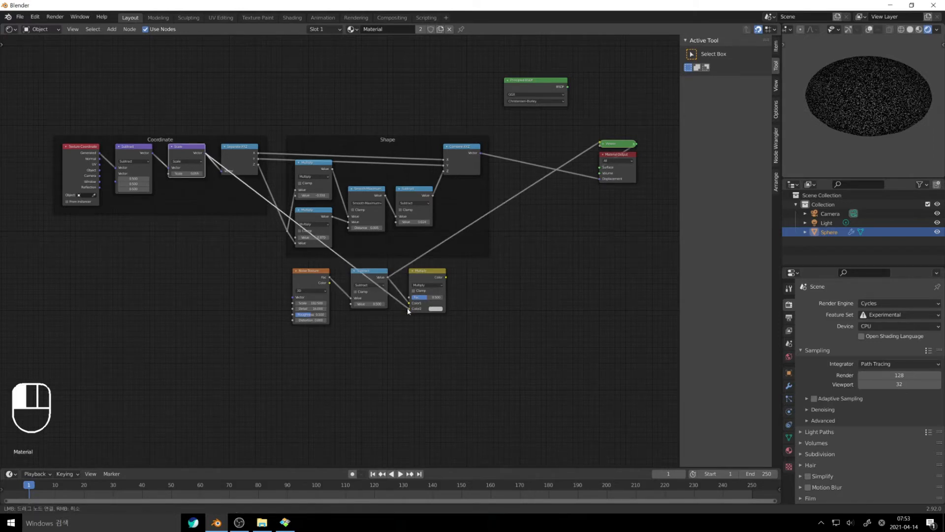
pyautogui.moveTo(433, 299); pyautogui.dragTo(433, 296)
# Preview the Multiply color node's output on the sphere.
pyautogui.click(435, 271)
pyautogui.keyDown('ctrl'); pyautogui.keyDown('shift'); pyautogui.click(436, 272); pyautogui.keyUp('shift'); pyautogui.keyUp('ctrl')
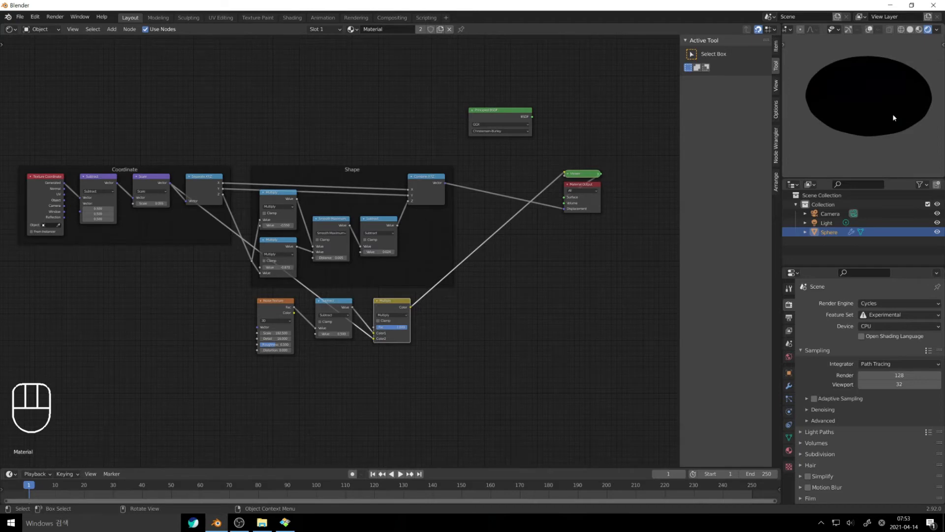
pyautogui.click(583, 321)
pyautogui.press('Home')
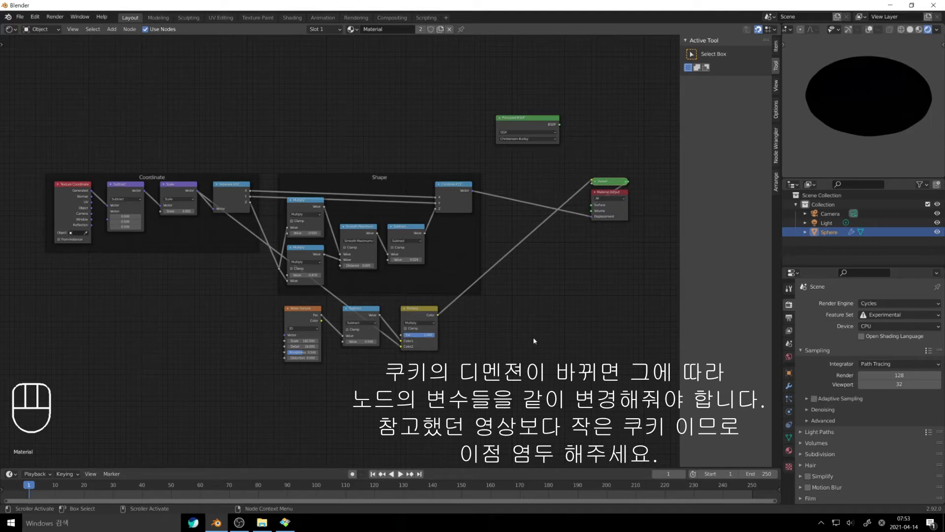
pyautogui.click(411, 315)
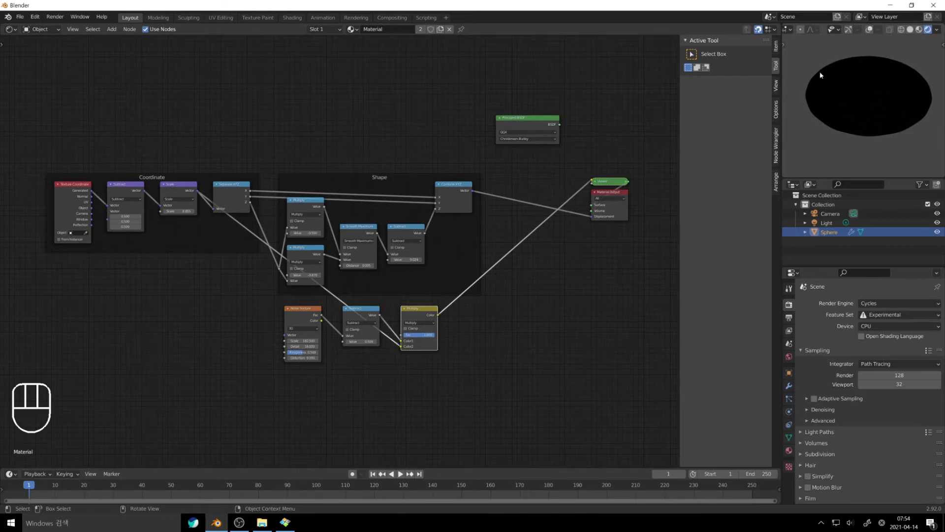
pyautogui.click(510, 288)
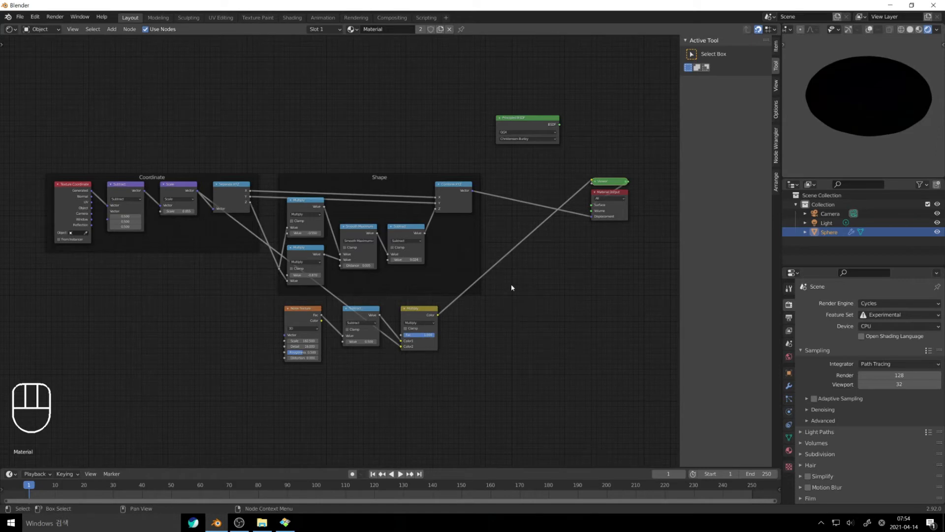
# Insert a MixRGB node between Combine XYZ and the displacement input with the Multiply color as Color2, and reconnect the Principled BSDF to the surface.
pyautogui.hotkey('shift', 'a')
pyautogui.moveTo(511, 286)
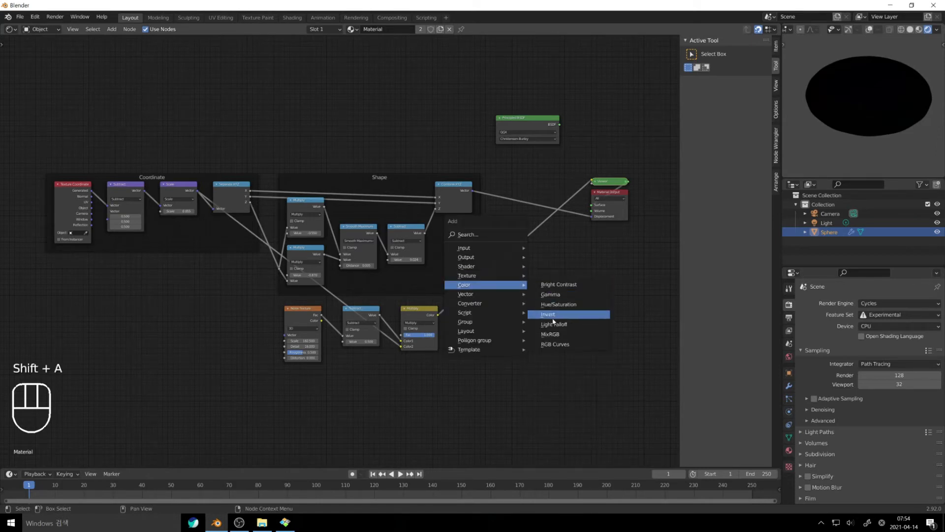
pyautogui.click(551, 335)
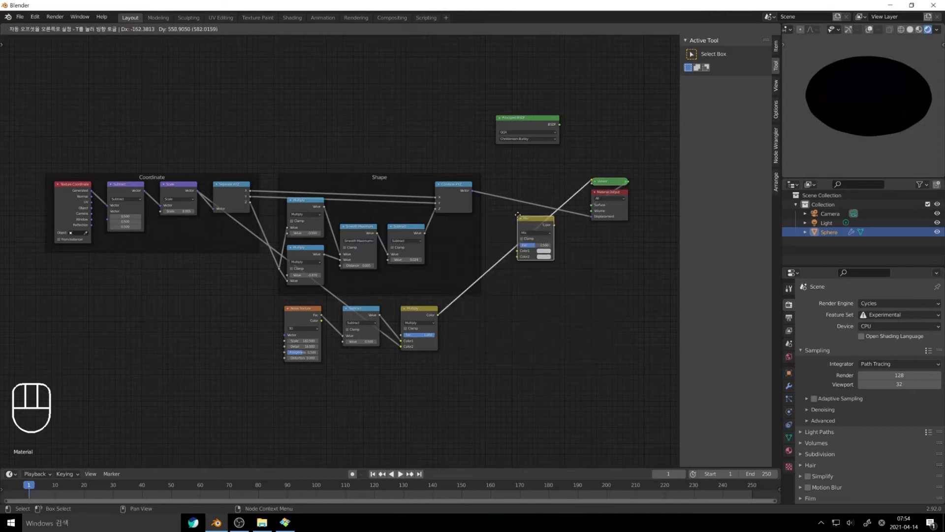
pyautogui.click(495, 189)
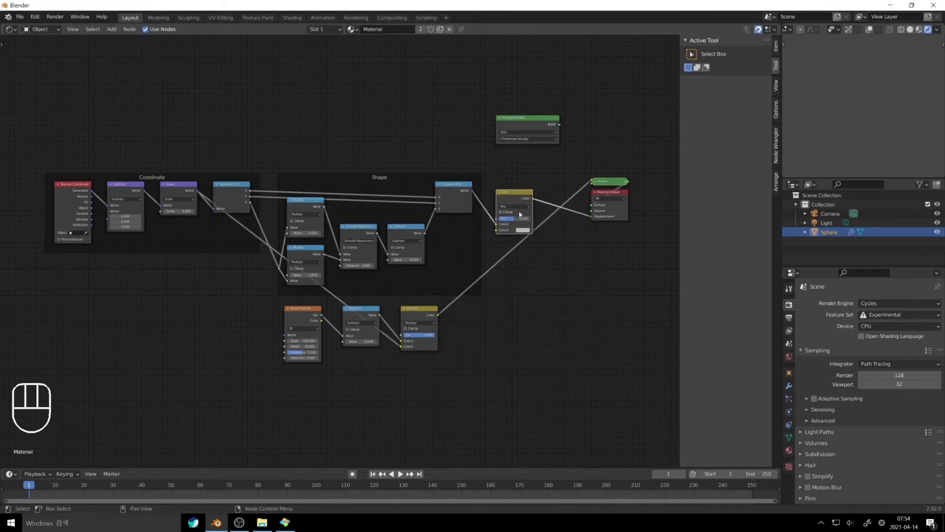
pyautogui.moveTo(520, 214); pyautogui.dragTo(525, 220)
pyautogui.moveTo(439, 315); pyautogui.dragTo(501, 236)
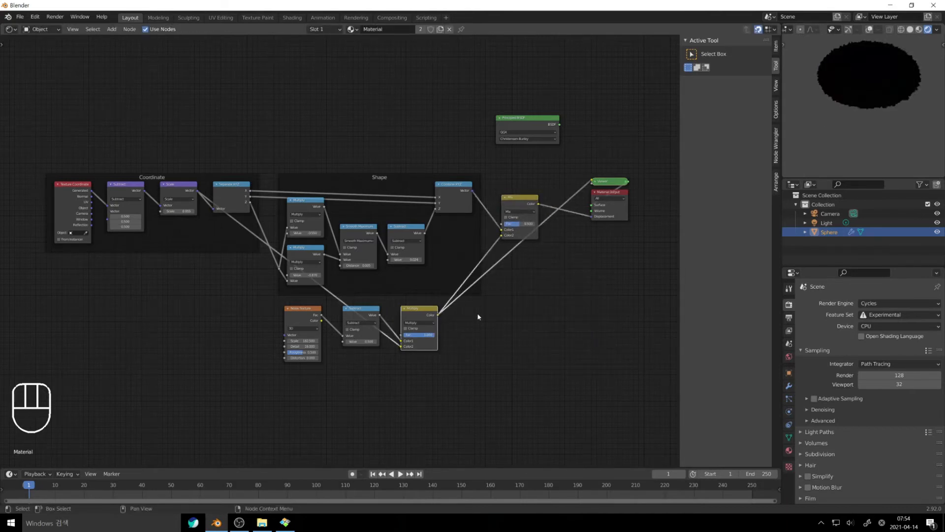
pyautogui.keyDown('ctrl'); pyautogui.keyDown('shift'); pyautogui.click(542, 127); pyautogui.keyUp('shift'); pyautogui.keyUp('ctrl')
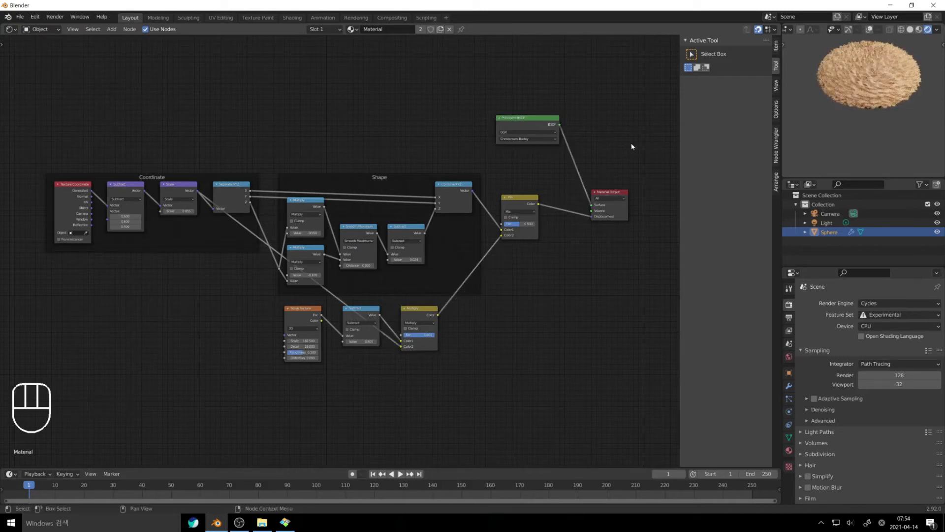
# Set the new MixRGB node's blend mode to Add and its factor to 0.2.
pyautogui.click(526, 212)
pyautogui.click(522, 263)
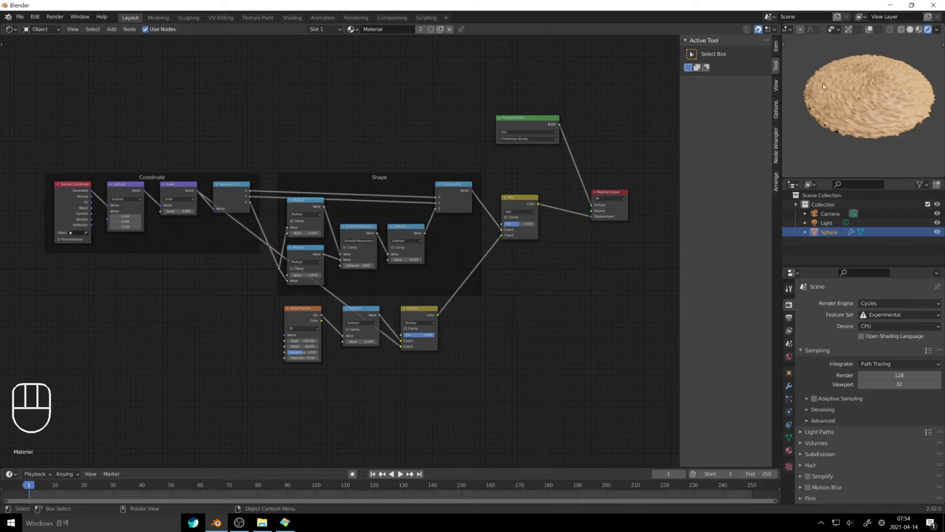
pyautogui.doubleClick(523, 225)
pyautogui.write('0.2')
pyautogui.press('Return')
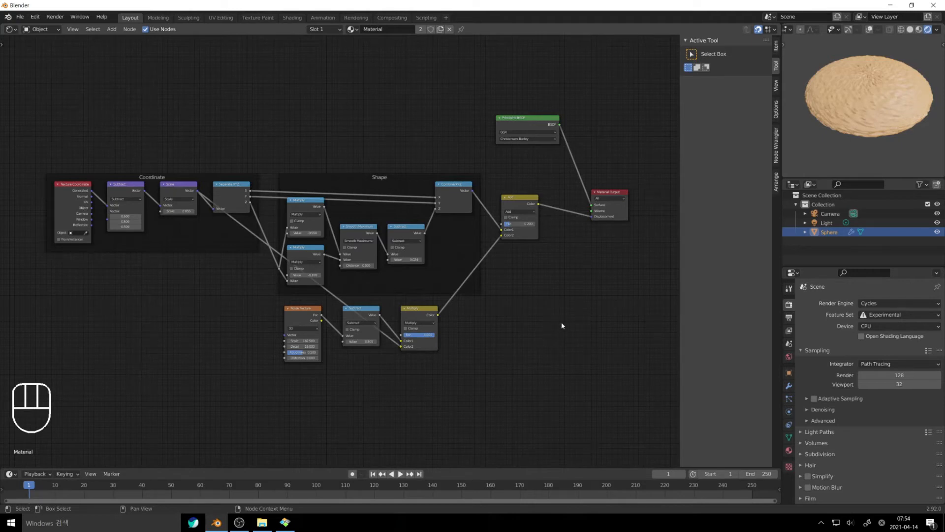
# Connect the Coordinate frame's Scale output to the Noise Texture's vector input.
pyautogui.moveTo(450, 331); pyautogui.dragTo(499, 337, button='middle')
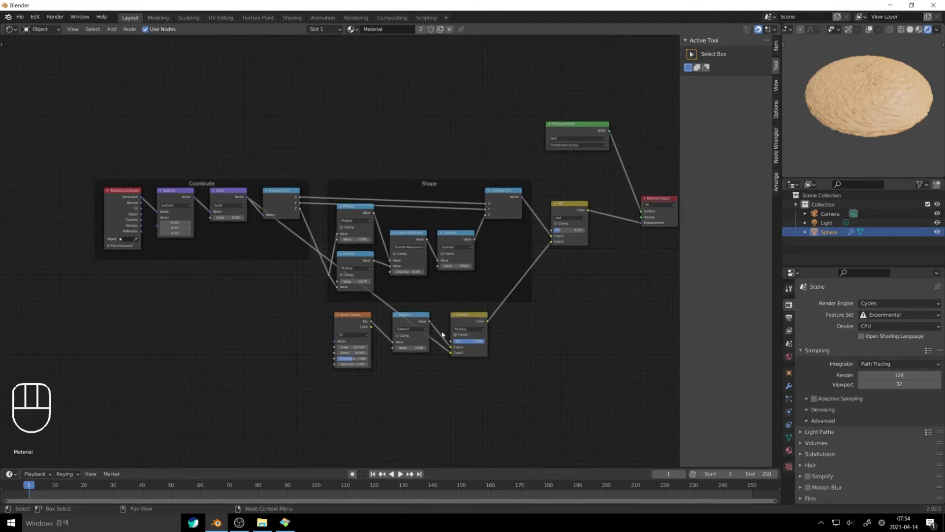
pyautogui.moveTo(297, 309); pyautogui.dragTo(389, 329, button='middle')
pyautogui.scroll(2, 281, 275)
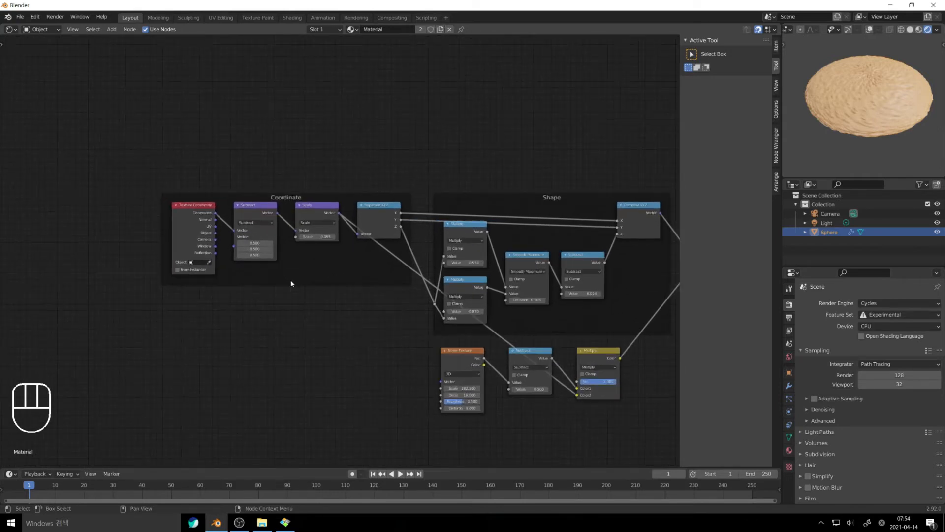
pyautogui.moveTo(676, 351); pyautogui.dragTo(561, 338, button='middle')
pyautogui.moveTo(560, 375); pyautogui.dragTo(545, 346, button='middle')
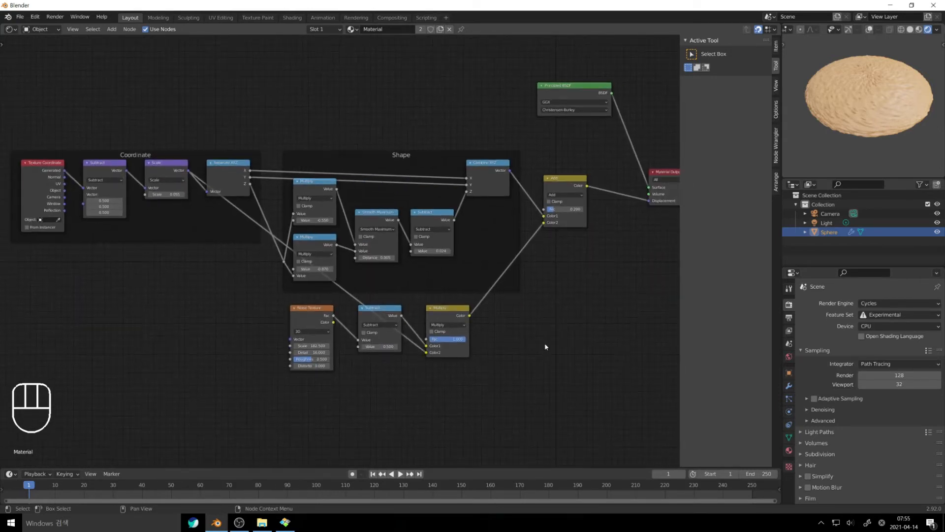
pyautogui.moveTo(499, 380); pyautogui.dragTo(565, 389, button='middle')
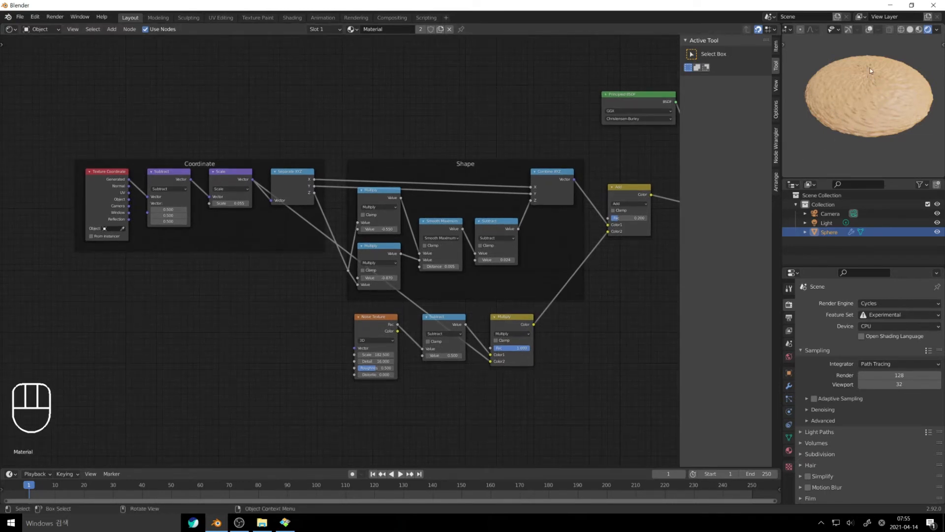
pyautogui.moveTo(253, 180); pyautogui.dragTo(354, 347)
pyautogui.click(330, 357)
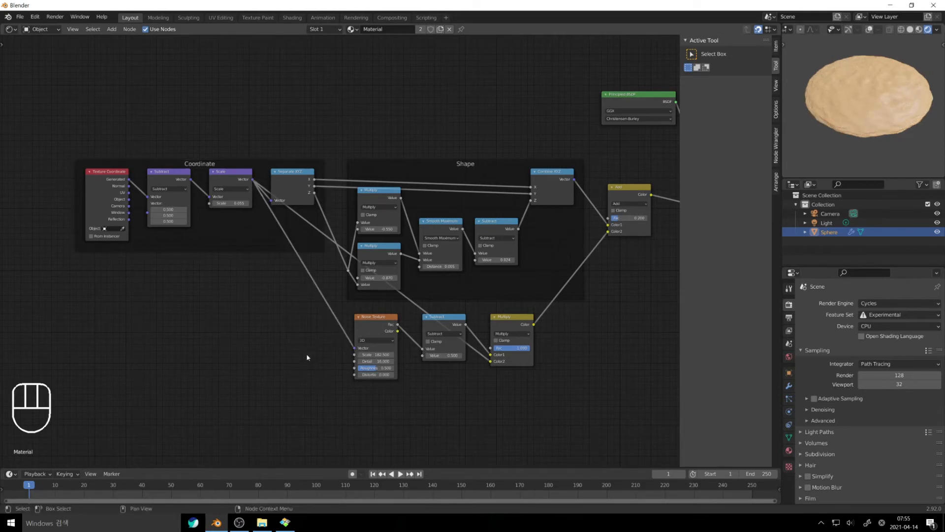
pyautogui.moveTo(306, 356); pyautogui.dragTo(271, 360, button='middle')
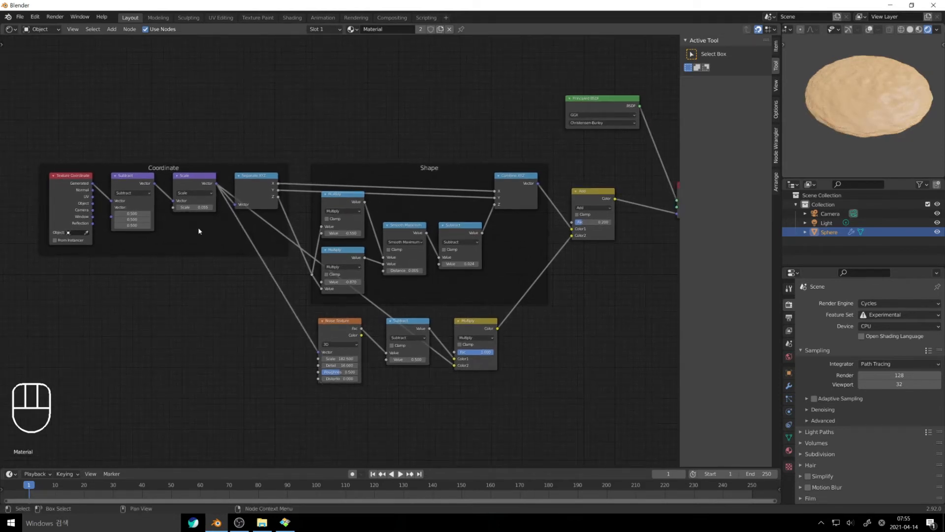
# Preview the Noise Texture, Subtract, Multiply and Add node outputs in turn on the sphere, ending with the Principled BSDF back on the surface.
pyautogui.click(347, 327)
pyautogui.click(411, 324)
pyautogui.click(475, 322)
pyautogui.keyDown('ctrl'); pyautogui.keyDown('shift'); pyautogui.click(351, 324); pyautogui.keyUp('shift'); pyautogui.keyUp('ctrl')
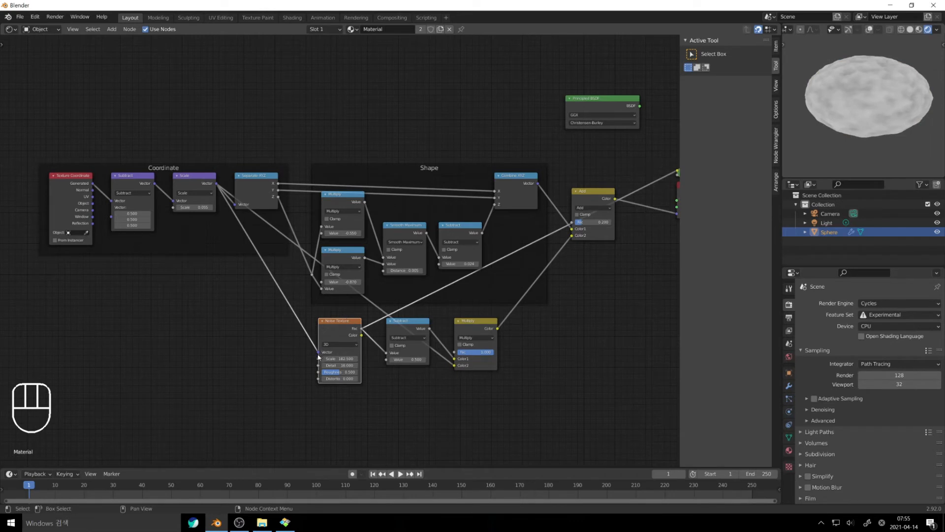
pyautogui.moveTo(318, 351); pyautogui.dragTo(269, 346)
pyautogui.moveTo(215, 183); pyautogui.dragTo(318, 351)
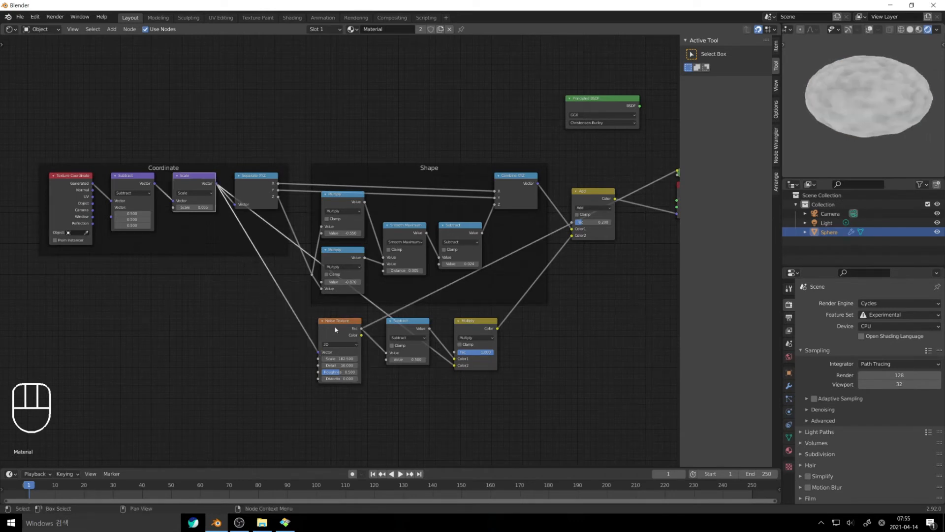
pyautogui.keyDown('ctrl'); pyautogui.keyDown('shift'); pyautogui.click(407, 324); pyautogui.keyUp('shift'); pyautogui.keyUp('ctrl')
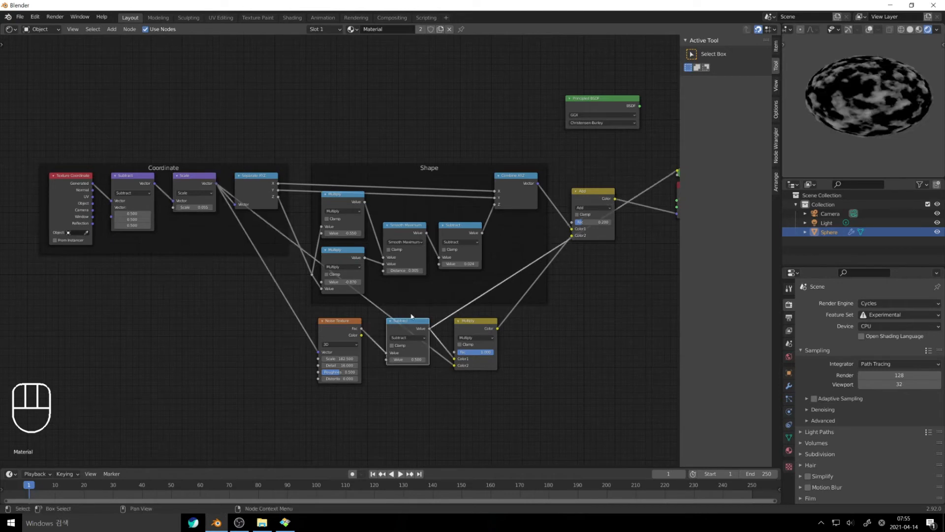
pyautogui.keyDown('ctrl'); pyautogui.keyDown('shift'); pyautogui.click(478, 323); pyautogui.keyUp('shift'); pyautogui.keyUp('ctrl')
pyautogui.moveTo(585, 211); pyautogui.dragTo(539, 160, button='middle')
pyautogui.keyDown('ctrl'); pyautogui.keyDown('shift'); pyautogui.click(508, 209); pyautogui.keyUp('shift'); pyautogui.keyUp('ctrl')
pyautogui.keyDown('ctrl'); pyautogui.keyDown('shift'); pyautogui.click(514, 117); pyautogui.keyUp('shift'); pyautogui.keyUp('ctrl')
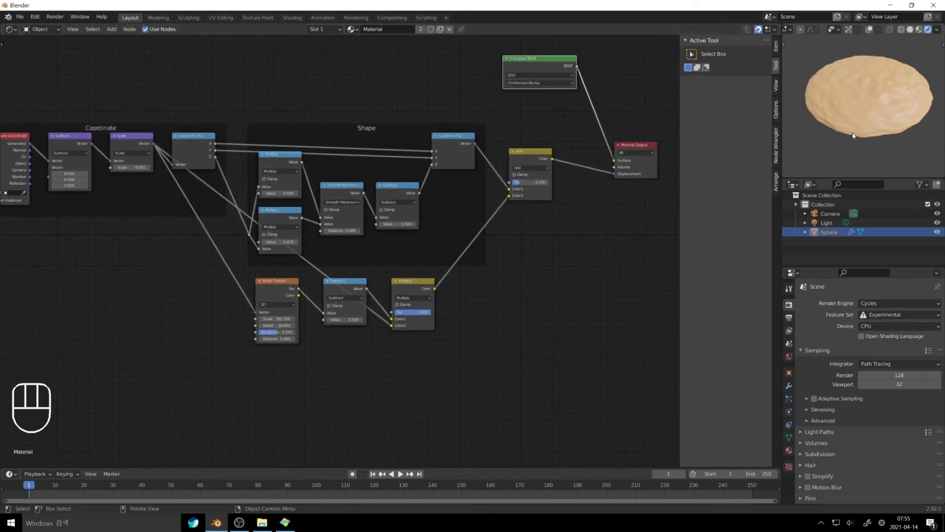
# Group the Noise Texture, Subtract and Multiply nodes in a frame labelled Surface and align it beneath the Shape frame.
pyautogui.moveTo(497, 347); pyautogui.dragTo(458, 343, button='middle')
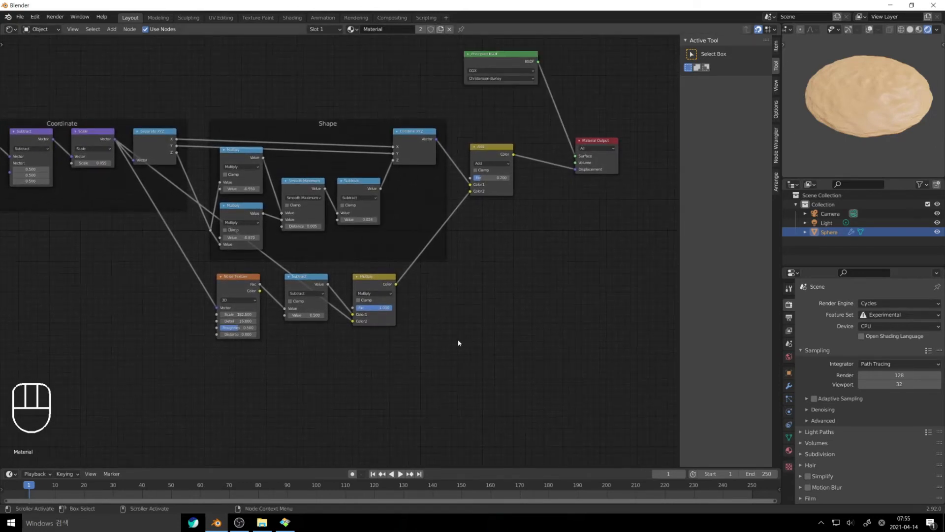
pyautogui.moveTo(222, 370); pyautogui.dragTo(367, 288)
pyautogui.hotkey('ctrl', 'j')
pyautogui.press('F2')
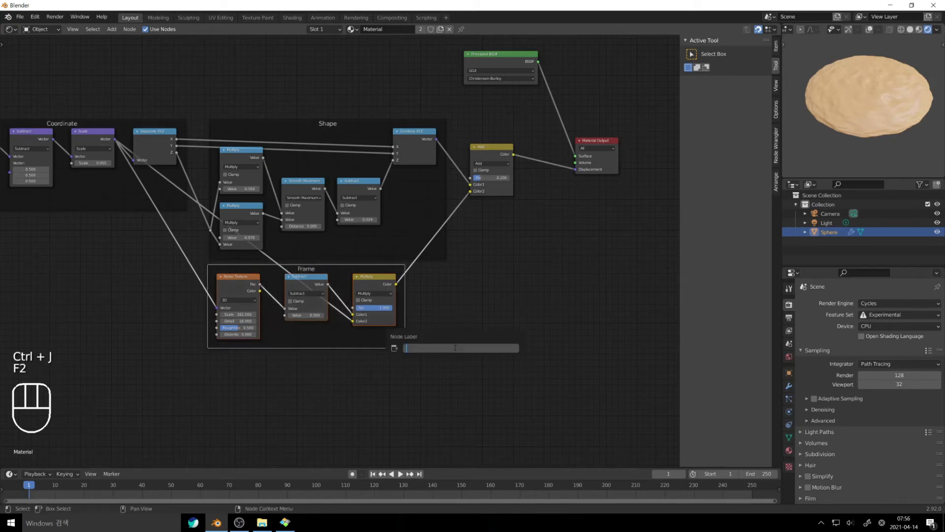
pyautogui.write('Surface')
pyautogui.press('Return')
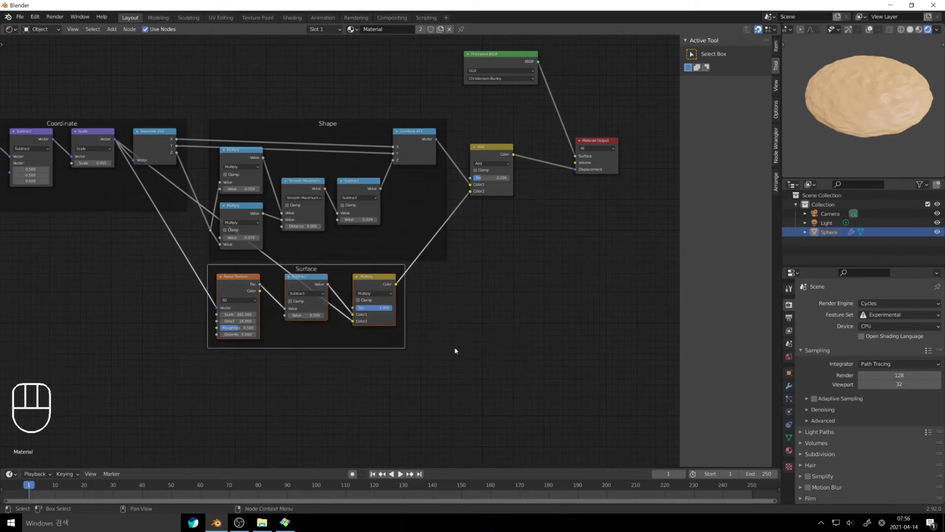
pyautogui.moveTo(340, 269); pyautogui.dragTo(343, 279)
pyautogui.click(437, 305)
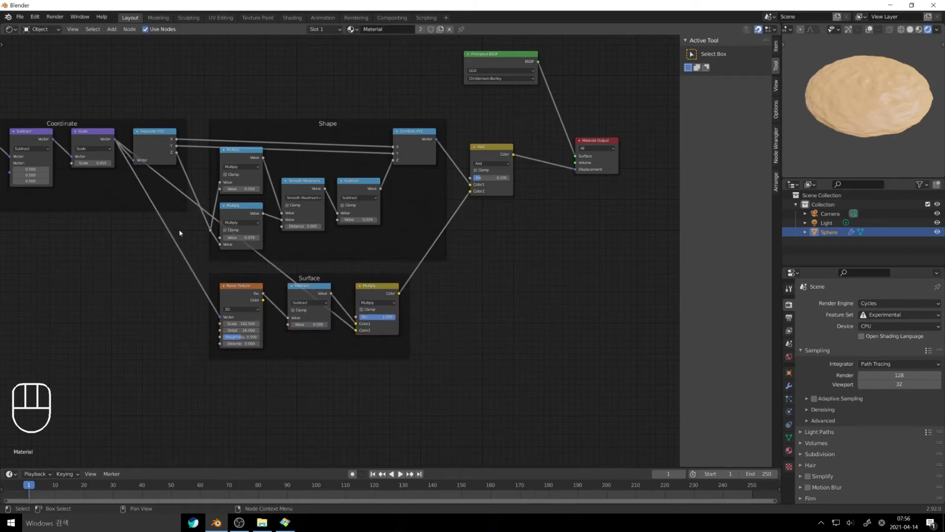
# Check the enabled node add-ons, including Node Wrangler, in the preferences and close them.
pyautogui.click(35, 17)
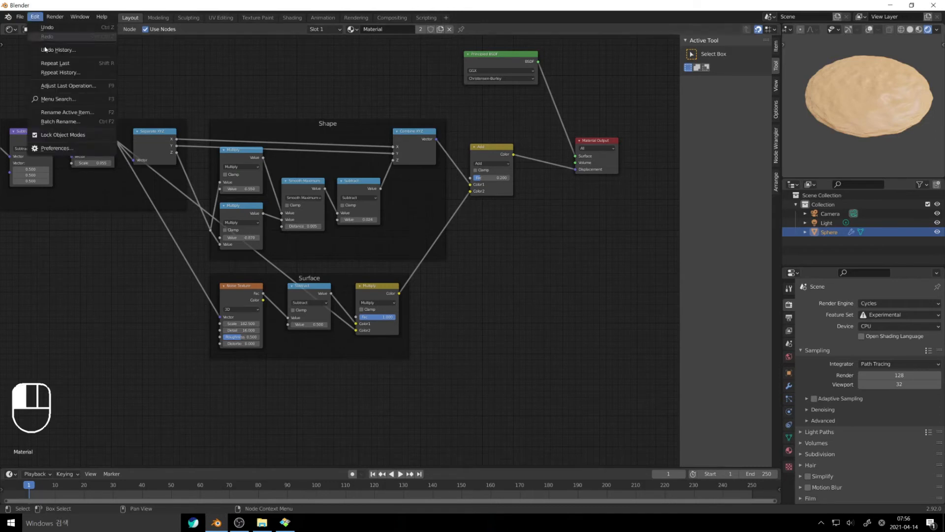
pyautogui.click(56, 142)
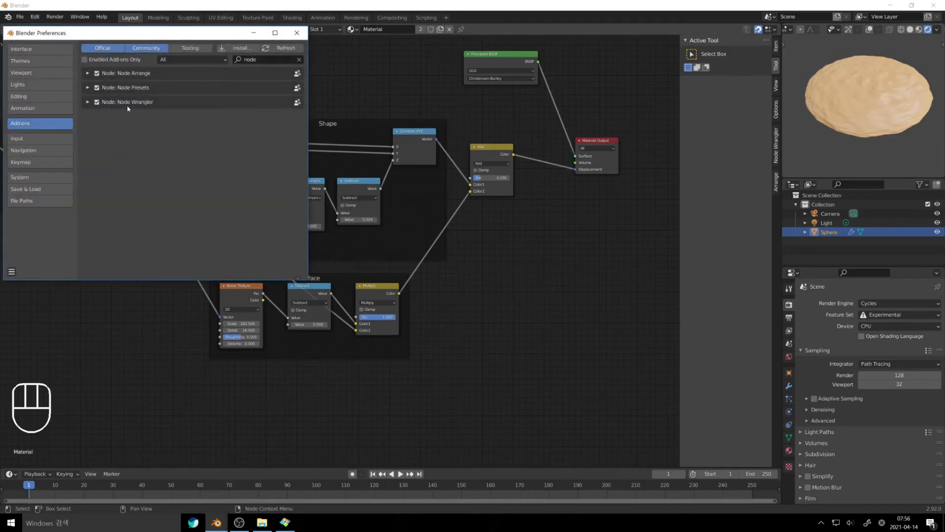
pyautogui.click(297, 33)
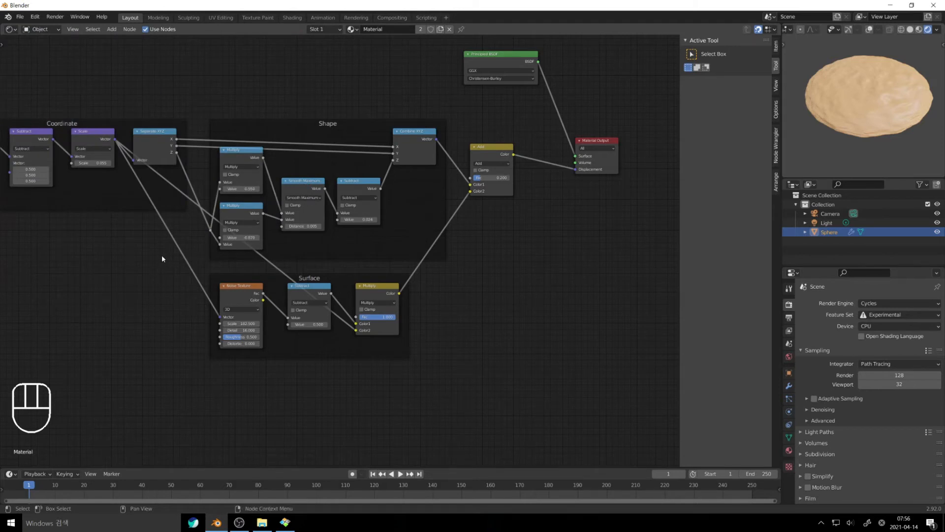
# Join the two links running from the Scale node to the Surface frame with a reroute point placed below and before that frame.
pyautogui.keyDown('shift'); pyautogui.moveTo(160, 248); pyautogui.dragTo(187, 189, button='right'); pyautogui.keyUp('shift')
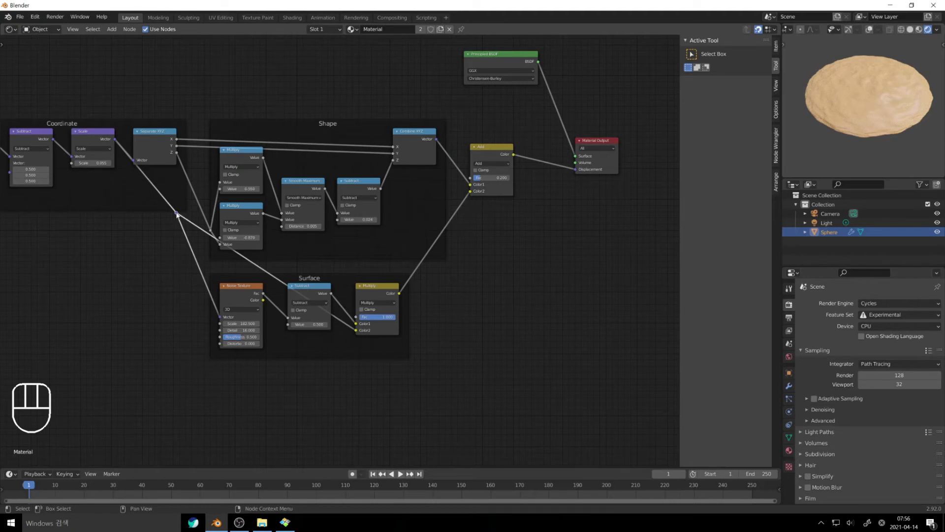
pyautogui.press('g')
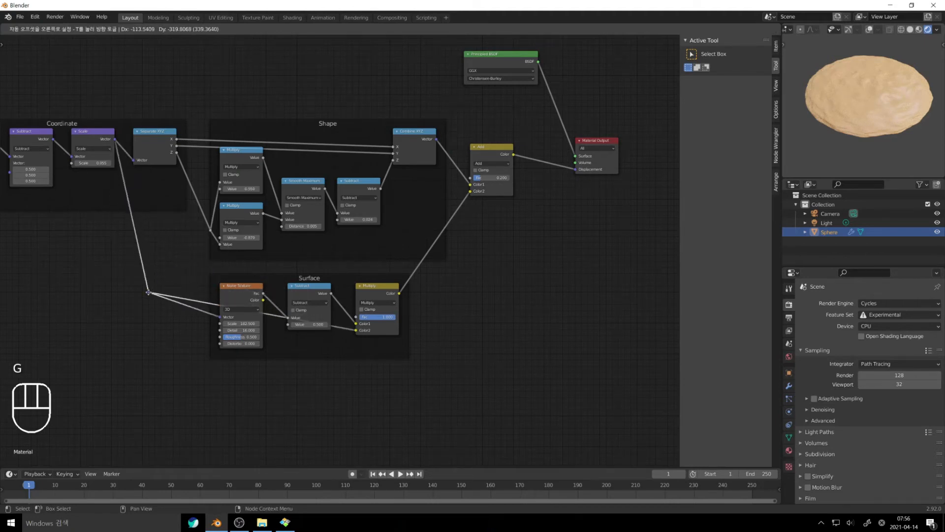
pyautogui.click(149, 372)
pyautogui.click(363, 402)
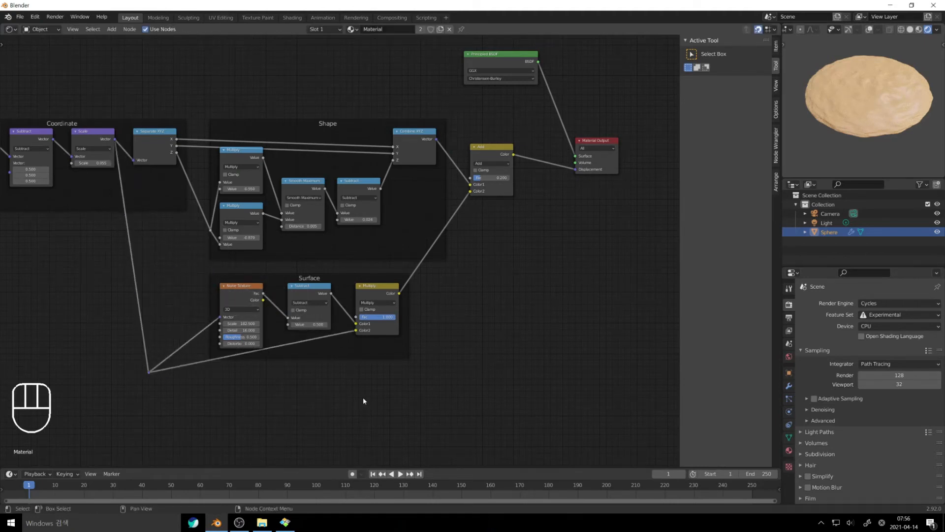
pyautogui.moveTo(363, 401); pyautogui.dragTo(394, 369, button='middle')
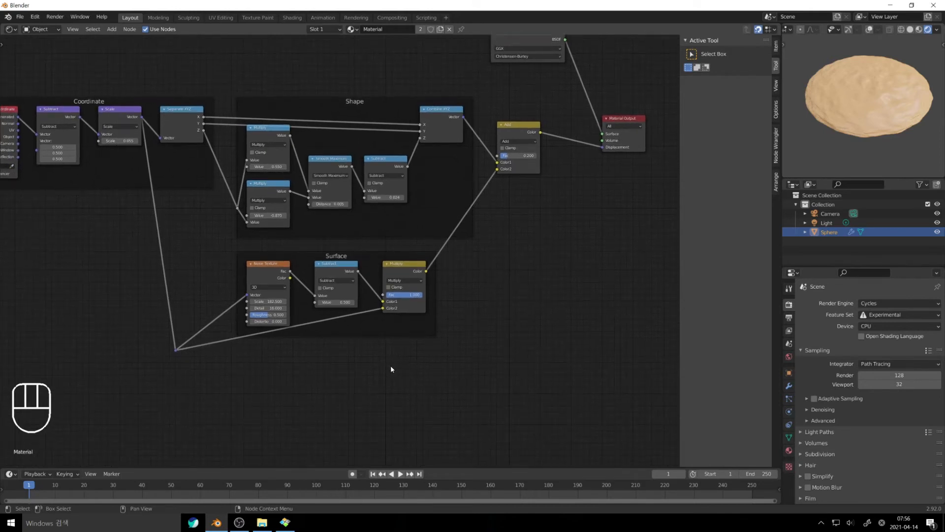
pyautogui.moveTo(274, 340); pyautogui.dragTo(276, 347, button='middle')
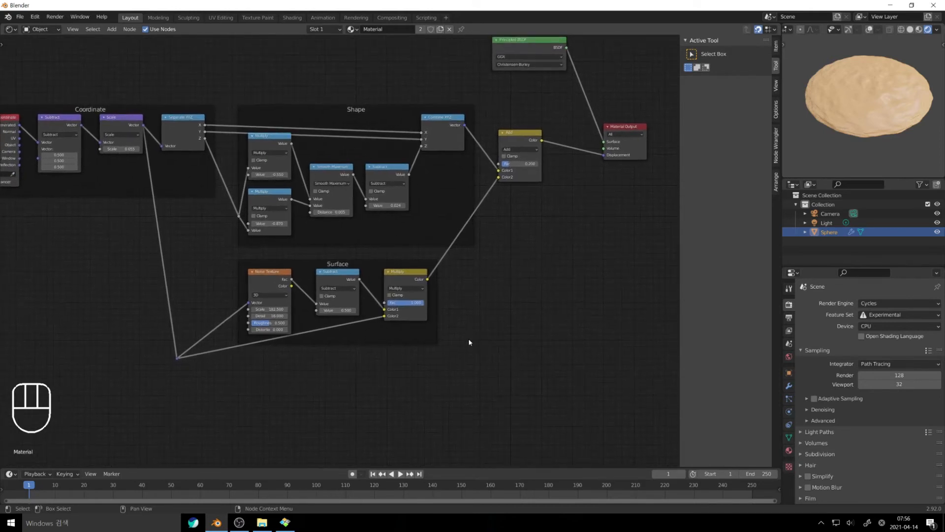
# Add a Voronoi Texture node beyond the Surface frame, preview its Distance output, and shift it farther along to leave room before it.
pyautogui.moveTo(481, 369); pyautogui.dragTo(469, 350, button='middle')
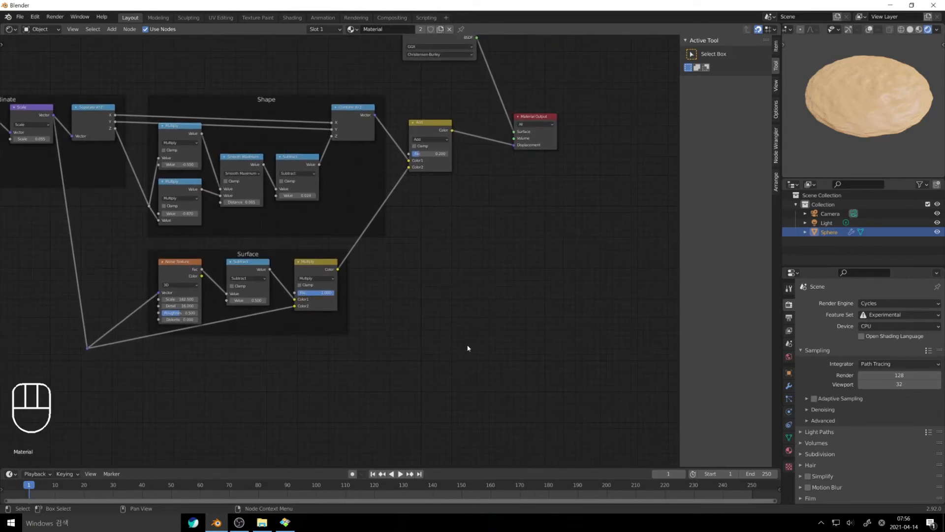
pyautogui.click(410, 327)
pyautogui.hotkey('shift', 'a')
pyautogui.moveTo(439, 296)
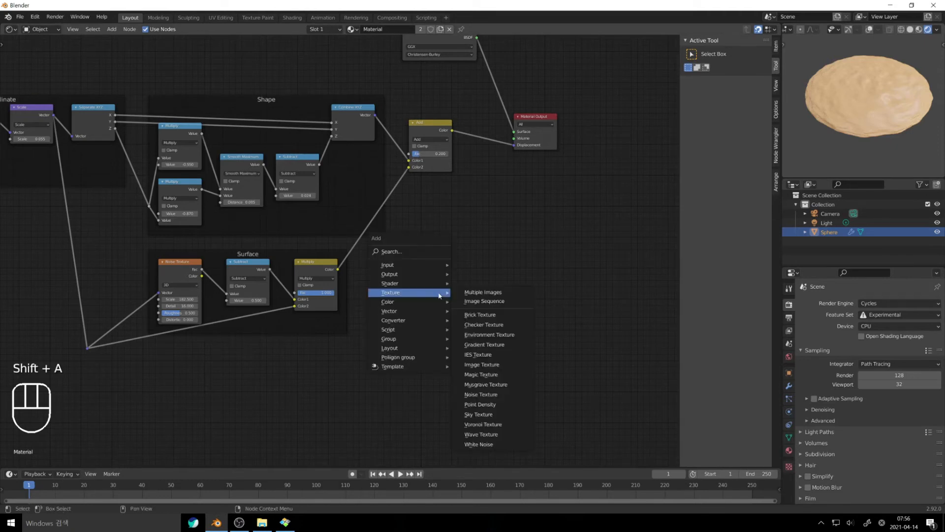
pyautogui.click(483, 424)
pyautogui.click(410, 247)
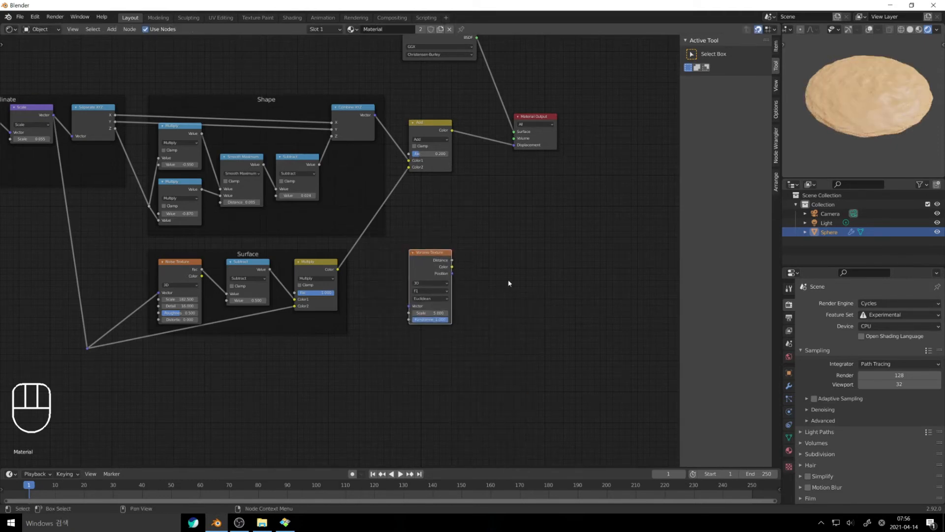
pyautogui.keyDown('ctrl'); pyautogui.keyDown('shift'); pyautogui.click(428, 253); pyautogui.keyUp('shift'); pyautogui.keyUp('ctrl')
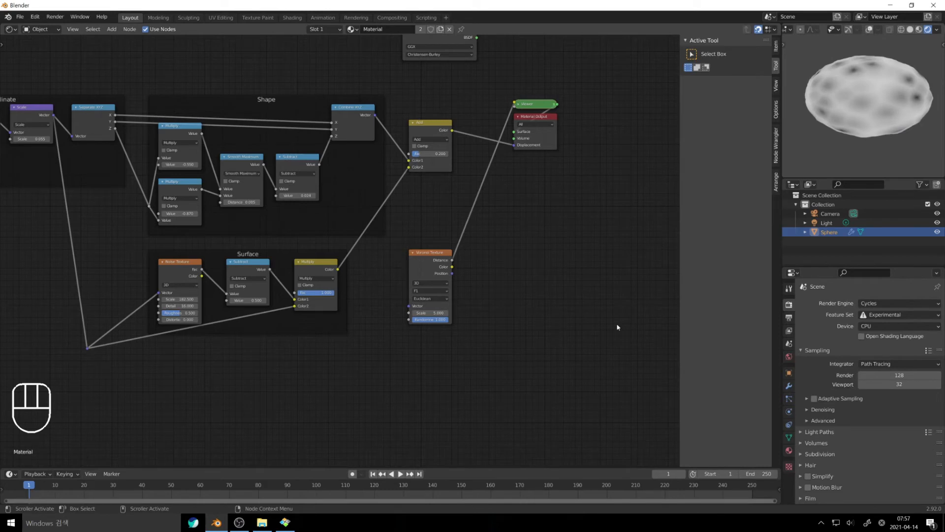
pyautogui.moveTo(428, 253); pyautogui.dragTo(466, 253)
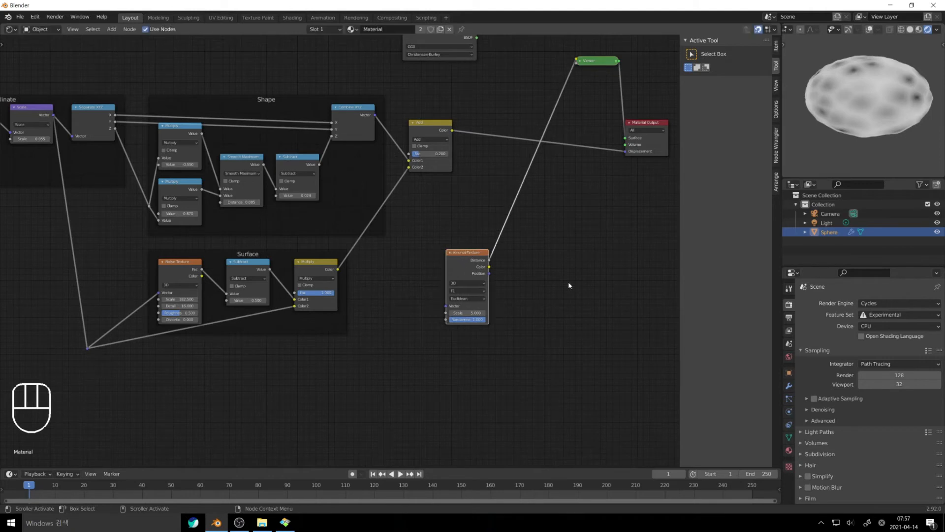
pyautogui.click(568, 285)
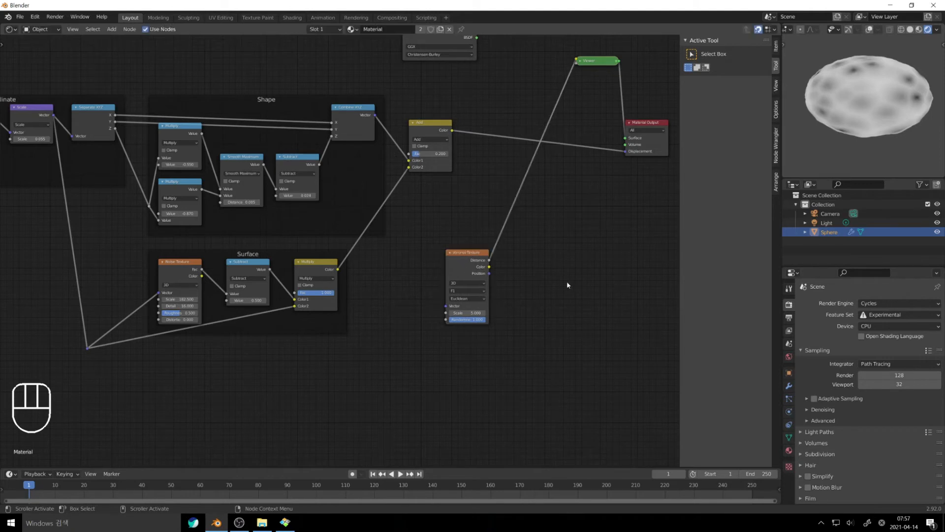
# Add a MixRGB node in front of the Voronoi Texture and set its blend mode to Linear Light.
pyautogui.hotkey('shift', 'a')
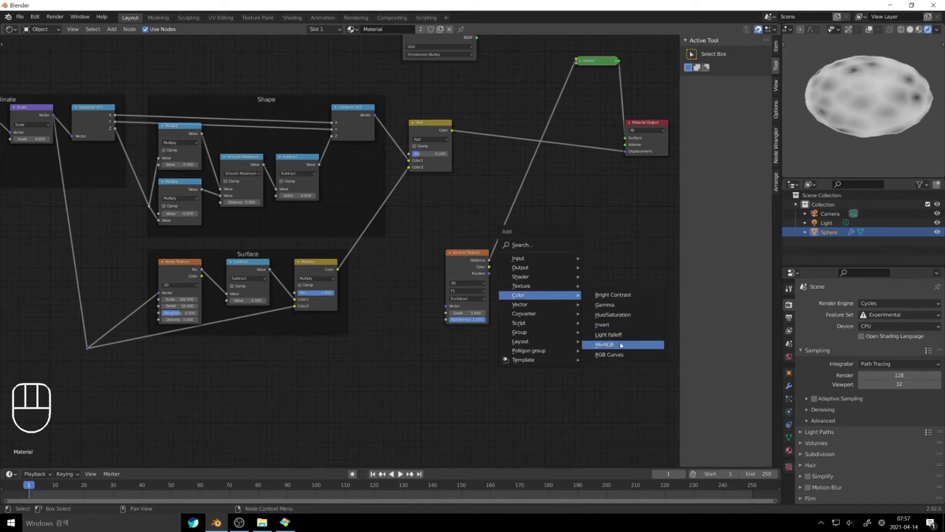
pyautogui.click(619, 345)
pyautogui.click(380, 234)
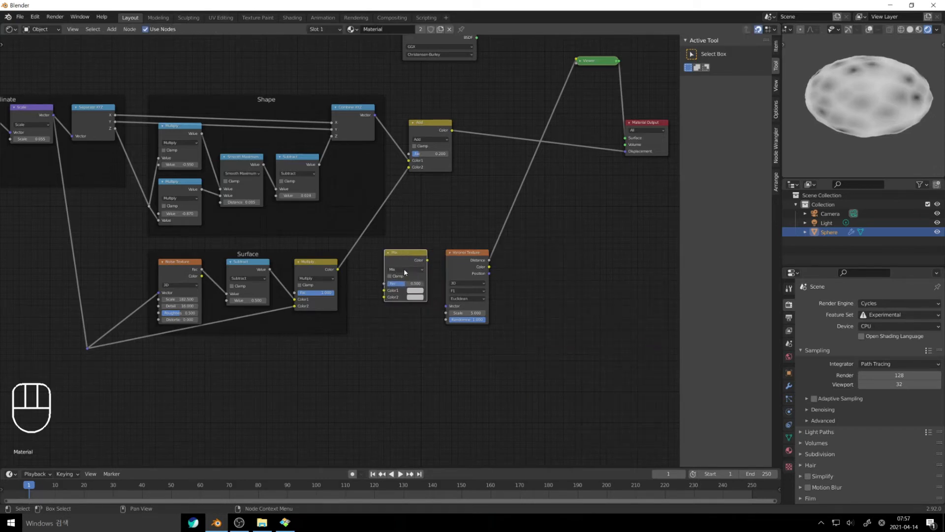
pyautogui.click(404, 270)
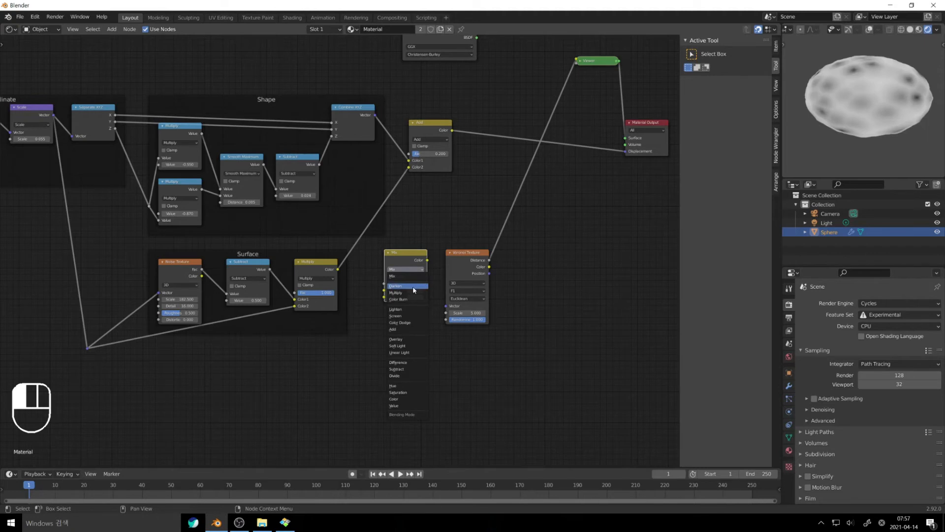
pyautogui.click(416, 352)
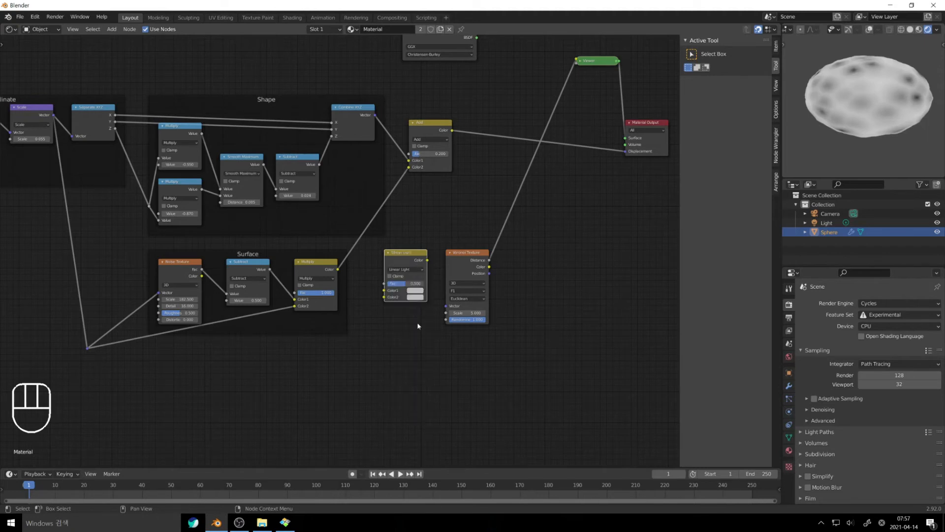
# Connect the Noise Texture color to the Linear Light node's Color2 and the reroute point to Color1, with factor 0.
pyautogui.click(201, 280)
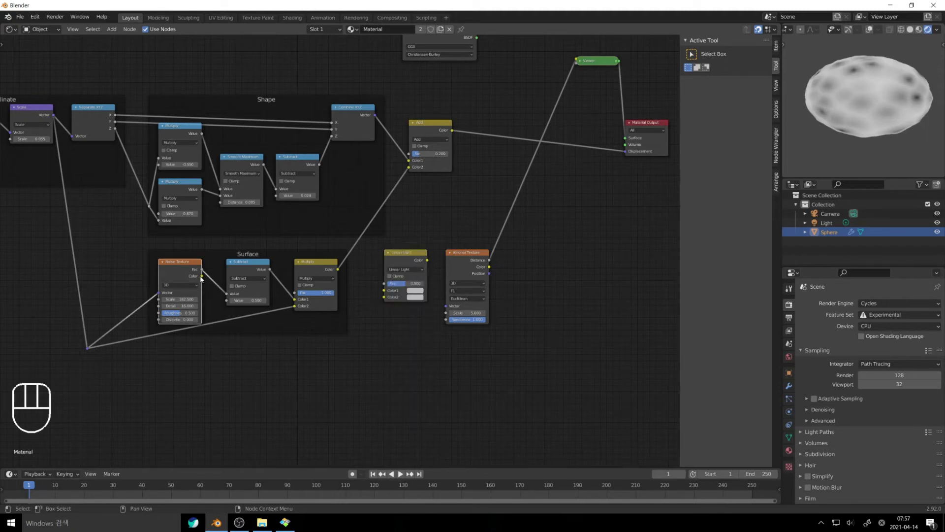
pyautogui.moveTo(201, 276); pyautogui.dragTo(382, 294)
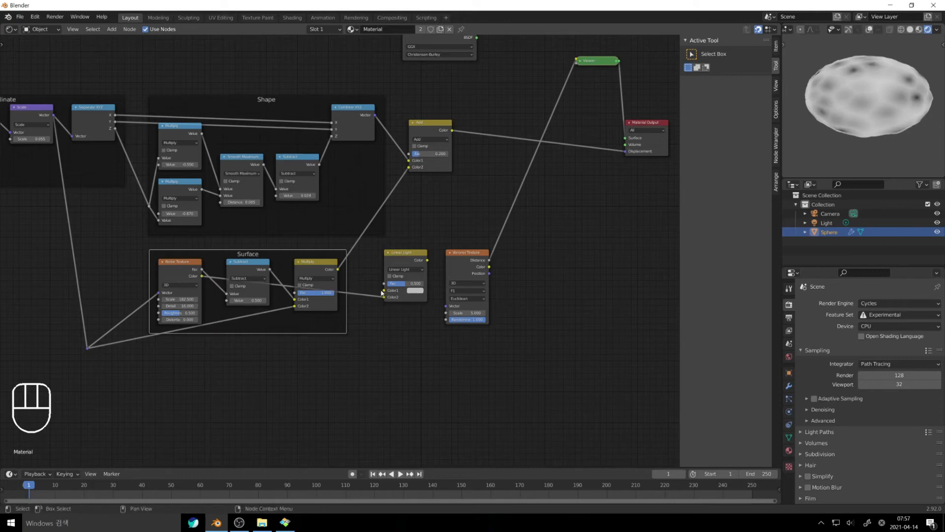
pyautogui.moveTo(87, 347); pyautogui.dragTo(384, 291)
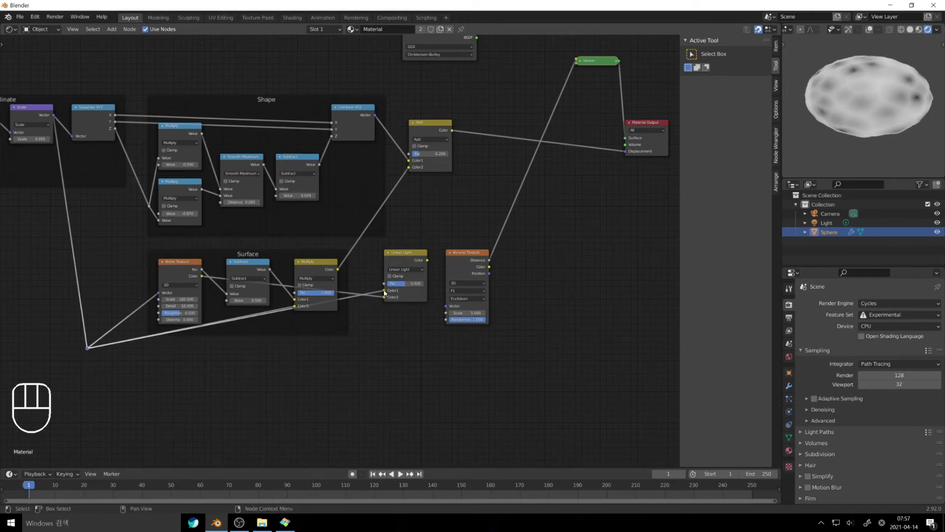
pyautogui.doubleClick(405, 284)
pyautogui.write('0')
pyautogui.press('Return')
# Feed the Linear Light color into the Voronoi Texture's vector input and preview the Linear Light and Voronoi outputs.
pyautogui.moveTo(427, 260); pyautogui.dragTo(446, 310)
pyautogui.keyDown('ctrl'); pyautogui.keyDown('shift'); pyautogui.click(408, 257); pyautogui.keyUp('shift'); pyautogui.keyUp('ctrl')
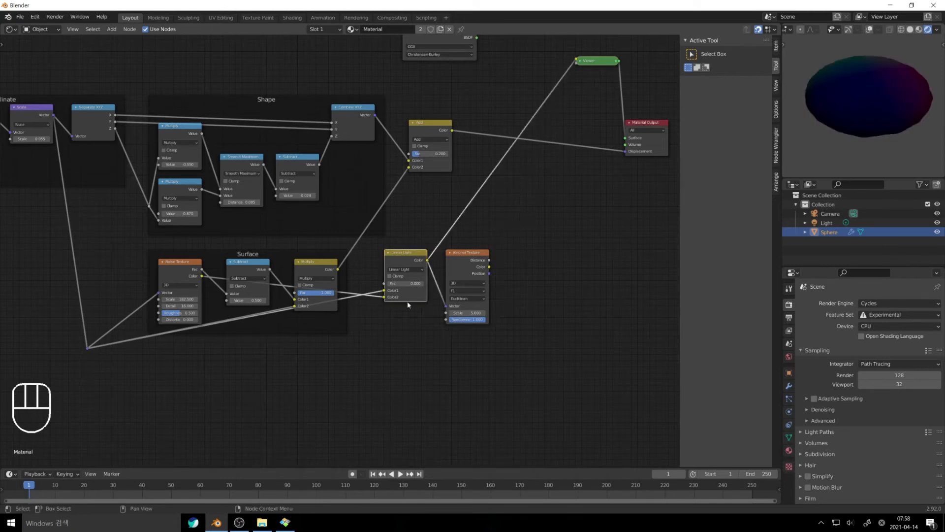
pyautogui.keyDown('ctrl'); pyautogui.keyDown('shift'); pyautogui.click(470, 256); pyautogui.keyUp('shift'); pyautogui.keyUp('ctrl')
# Try different distortion strengths on the Linear Light node and set its factor to 0.004.
pyautogui.moveTo(502, 312); pyautogui.dragTo(480, 320, button='middle')
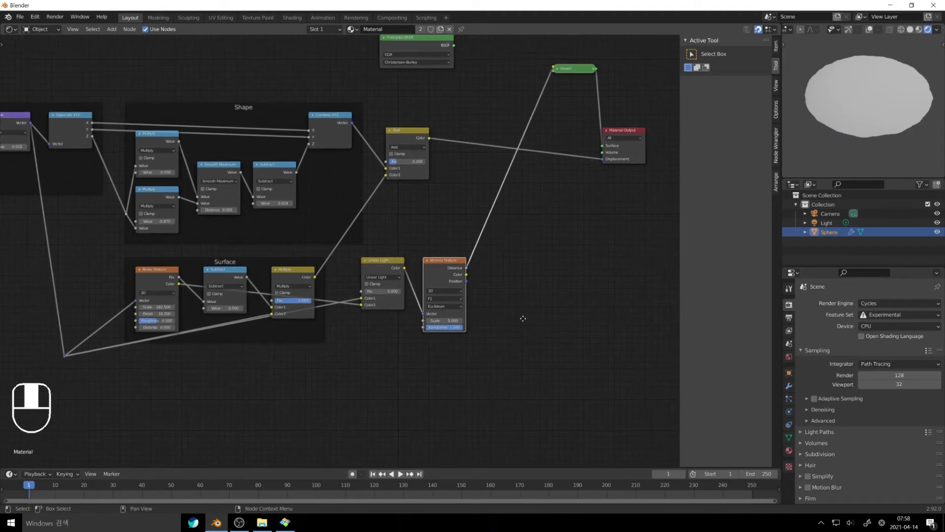
pyautogui.moveTo(377, 290); pyautogui.dragTo(406, 291)
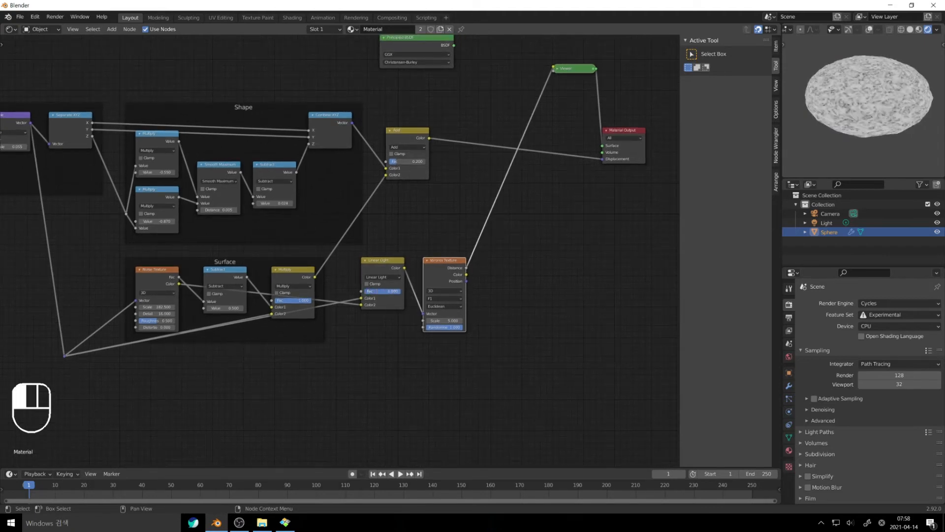
pyautogui.moveTo(380, 290); pyautogui.dragTo(363, 291)
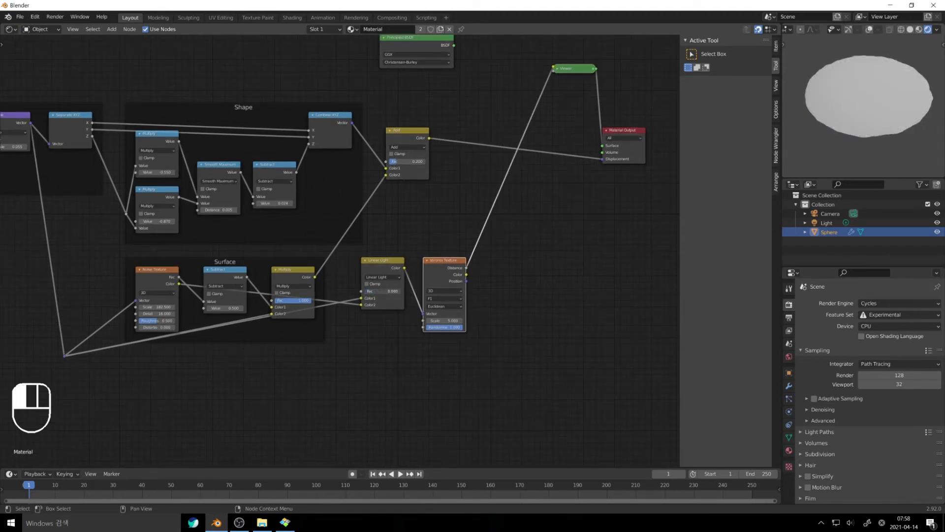
pyautogui.doubleClick(395, 290)
pyautogui.write('0.004')
pyautogui.press('Return')
# Add a Map Range node after the Voronoi Texture and connect the Voronoi Distance output to its value input.
pyautogui.moveTo(598, 303); pyautogui.dragTo(566, 312, button='middle')
pyautogui.hotkey('shift', 'a')
pyautogui.moveTo(567, 312)
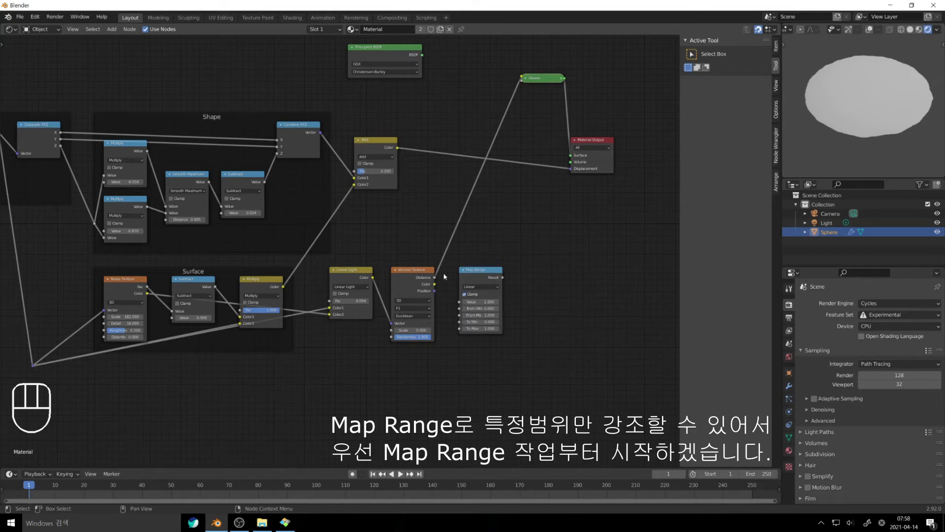
pyautogui.moveTo(435, 277); pyautogui.dragTo(460, 301)
# Add a MixRGB node after the Map Range node and connect the Map Range result to its Color1.
pyautogui.hotkey('shift', 'a')
pyautogui.moveTo(612, 317)
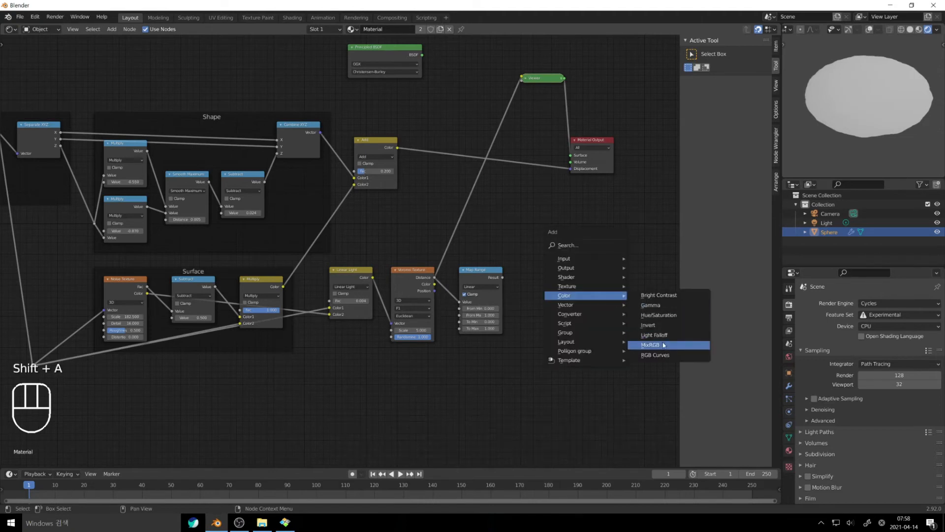
pyautogui.click(664, 332)
pyautogui.click(524, 272)
pyautogui.moveTo(497, 277); pyautogui.dragTo(515, 307)
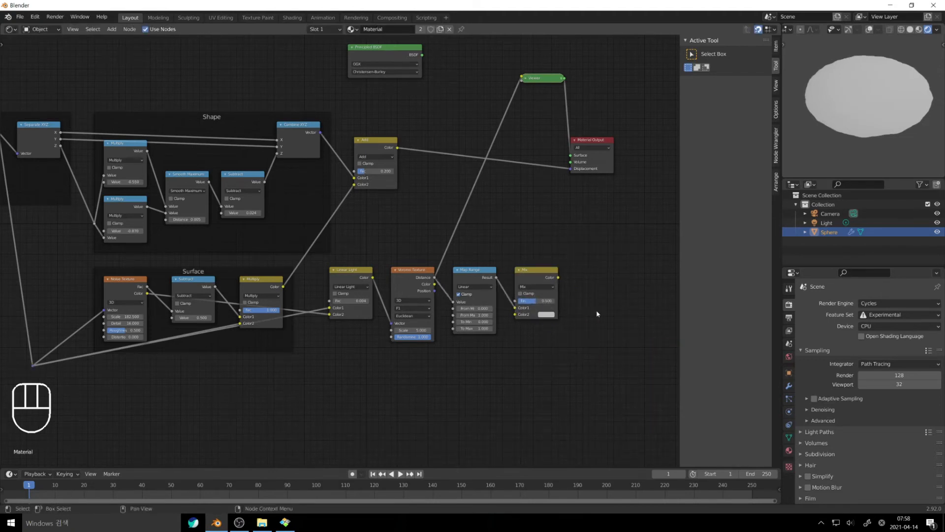
# Connect the reroute point to the Mix node's Color2, preview the node and set its factor to 1.
pyautogui.moveTo(515, 315); pyautogui.dragTo(32, 367)
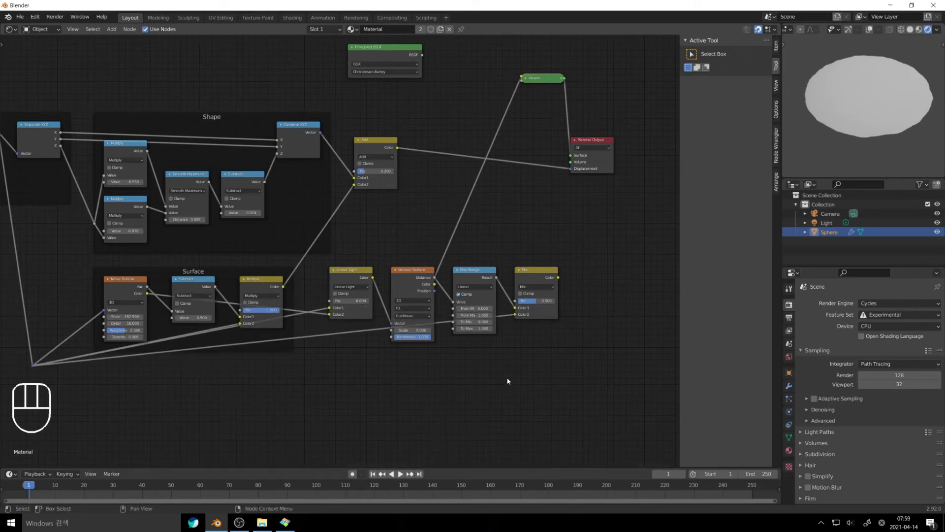
pyautogui.keyDown('ctrl'); pyautogui.keyDown('shift'); pyautogui.click(530, 279); pyautogui.keyUp('shift'); pyautogui.keyUp('ctrl')
pyautogui.moveTo(534, 301); pyautogui.dragTo(554, 300)
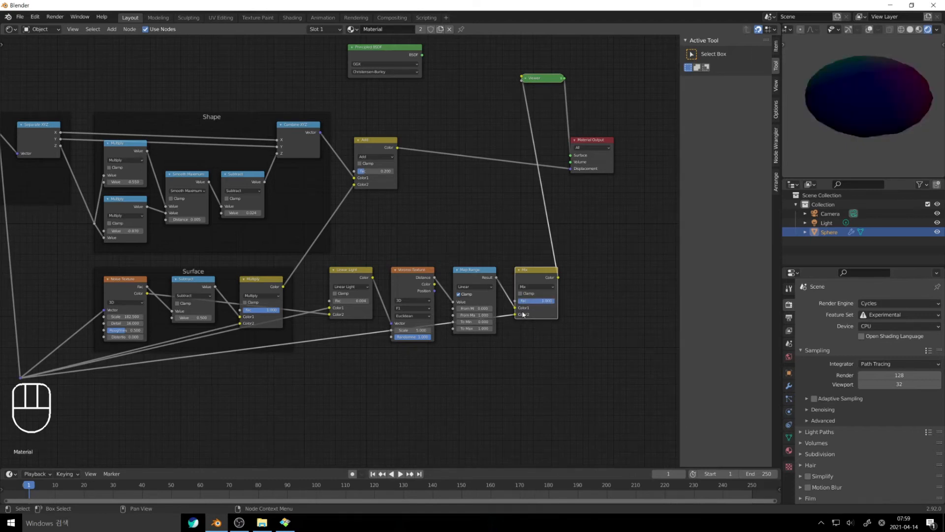
# Set the Voronoi Texture feature to Distance to Edge and its scale to 54.75.
pyautogui.click(413, 272)
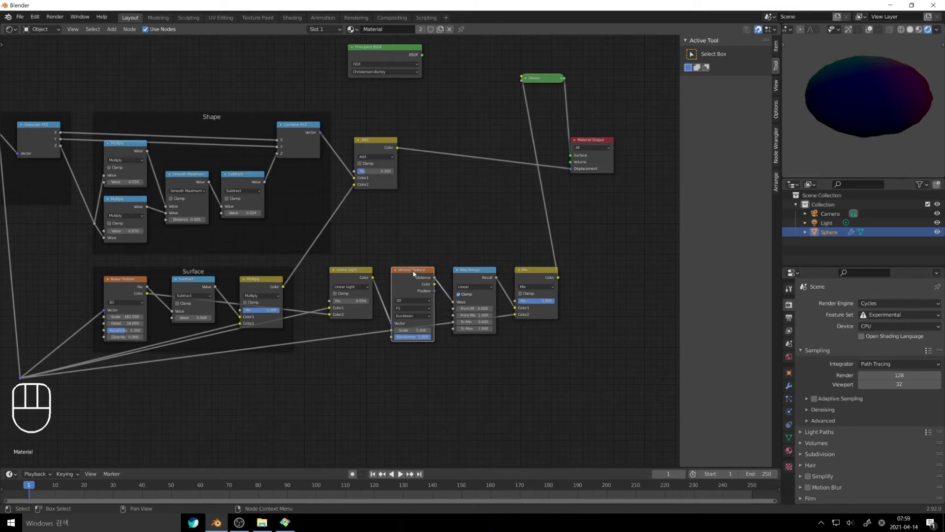
pyautogui.click(413, 308)
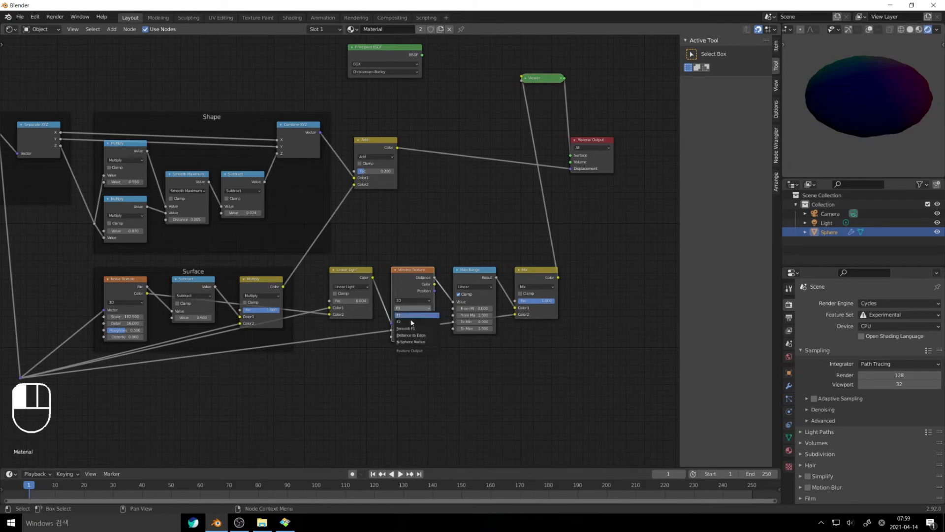
pyautogui.click(418, 336)
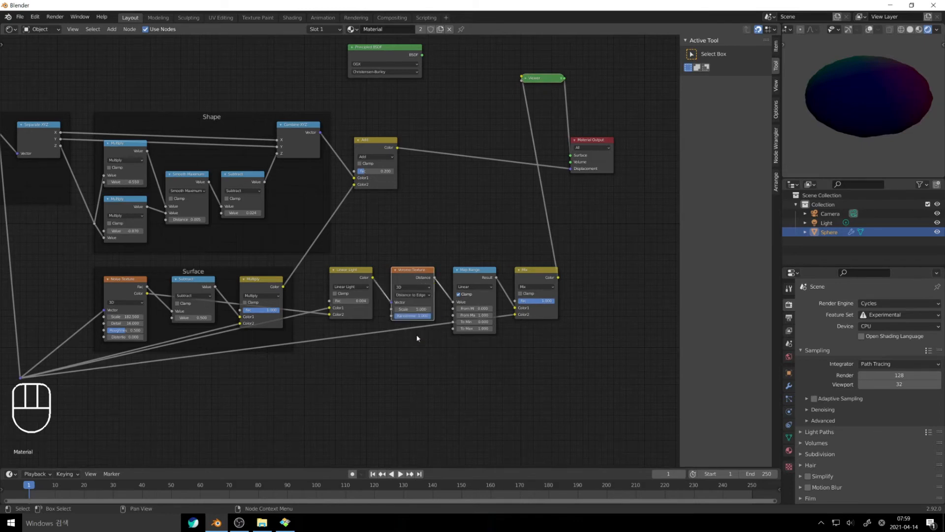
pyautogui.click(412, 309)
pyautogui.write('54.75')
pyautogui.press('Return')
# Set the Map Range node to Smoother Step with From Min -0.08, From Max 0.11, To Min 1 and To Max 0.
pyautogui.click(455, 408)
pyautogui.click(473, 286)
pyautogui.click(476, 304)
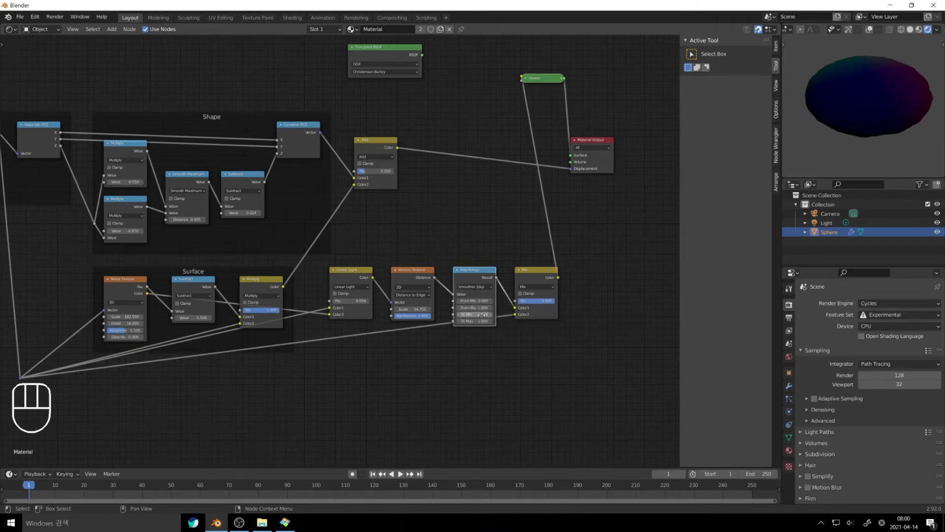
pyautogui.click(477, 301)
pyautogui.press('BackSpace')
pyautogui.write('-0.08')
pyautogui.press('Tab')
pyautogui.write('0.11')
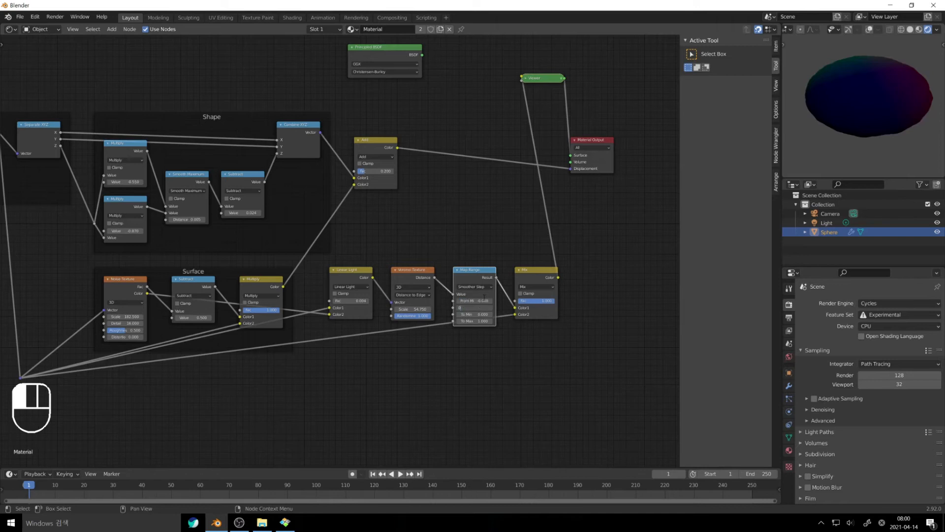
pyautogui.press('Tab')
pyautogui.write('1')
pyautogui.press('Tab')
pyautogui.write('0')
pyautogui.press('Return')
# Preview the Map Range, Voronoi Texture, Linear Light and Mix outputs on the sphere.
pyautogui.click(485, 271)
pyautogui.keyDown('ctrl'); pyautogui.keyDown('shift'); pyautogui.click(485, 271); pyautogui.keyUp('shift'); pyautogui.keyUp('ctrl')
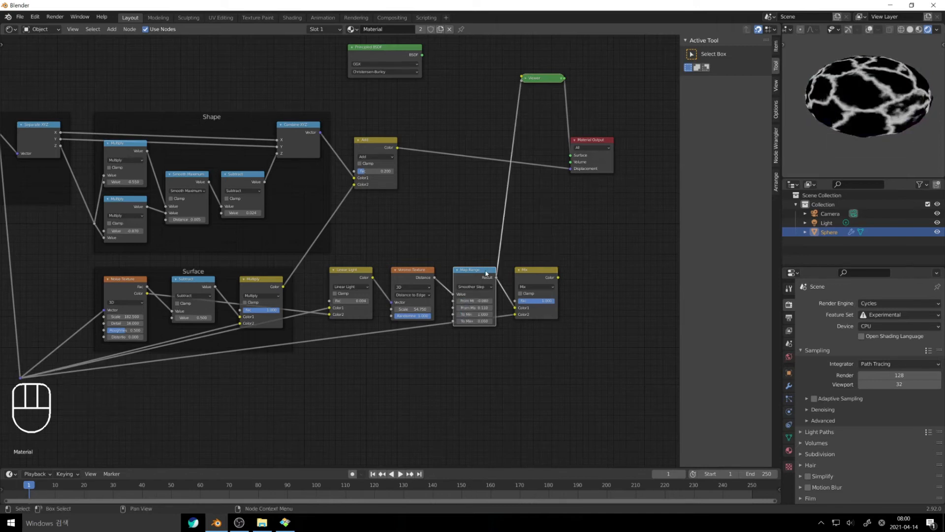
pyautogui.keyDown('ctrl'); pyautogui.keyDown('shift'); pyautogui.click(420, 274); pyautogui.keyUp('shift'); pyautogui.keyUp('ctrl')
pyautogui.keyDown('ctrl'); pyautogui.keyDown('shift'); pyautogui.click(382, 278); pyautogui.keyUp('shift'); pyautogui.keyUp('ctrl')
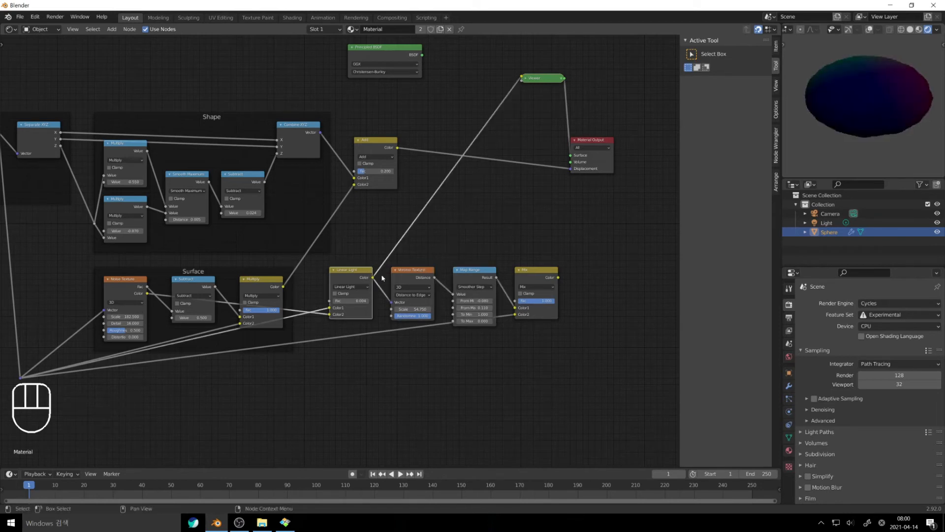
pyautogui.keyDown('ctrl'); pyautogui.keyDown('shift'); pyautogui.click(417, 272); pyautogui.keyUp('shift'); pyautogui.keyUp('ctrl')
pyautogui.keyDown('ctrl'); pyautogui.keyDown('shift'); pyautogui.click(471, 271); pyautogui.keyUp('shift'); pyautogui.keyUp('ctrl')
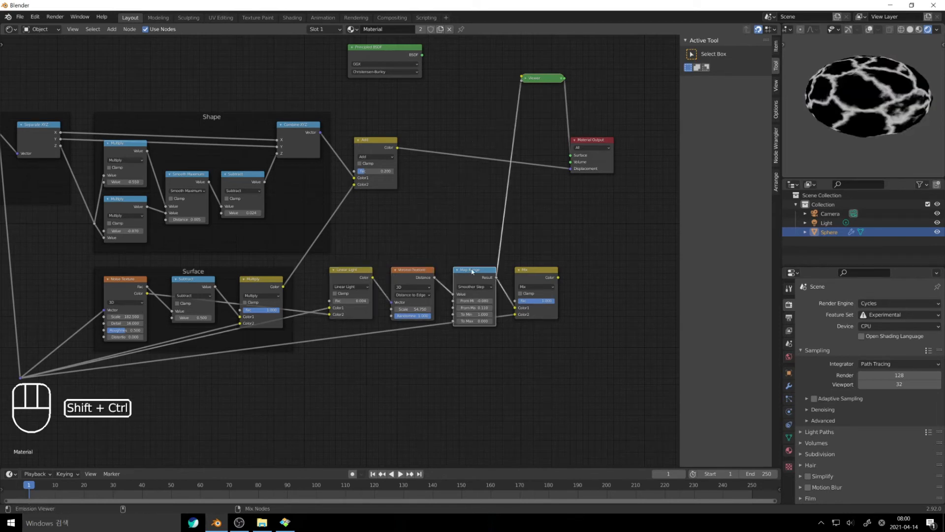
pyautogui.keyDown('ctrl'); pyautogui.keyDown('shift'); pyautogui.click(543, 272); pyautogui.keyUp('shift'); pyautogui.keyUp('ctrl')
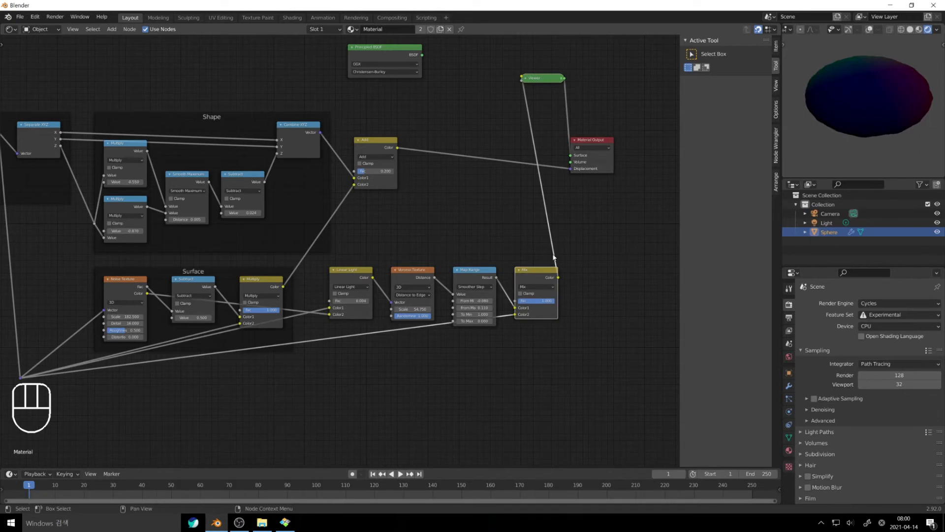
# Insert a duplicate of the Add mix node after it, set it to Subtract, and connect the Mix color to its Color2.
pyautogui.moveTo(558, 277); pyautogui.dragTo(436, 172)
pyautogui.click(376, 143)
pyautogui.hotkey('shift', 'd')
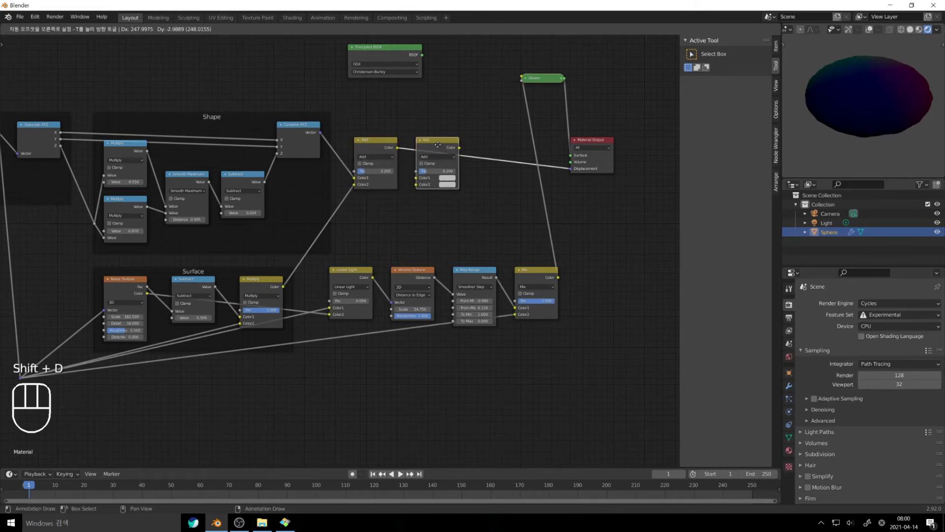
pyautogui.click(444, 145)
pyautogui.click(444, 157)
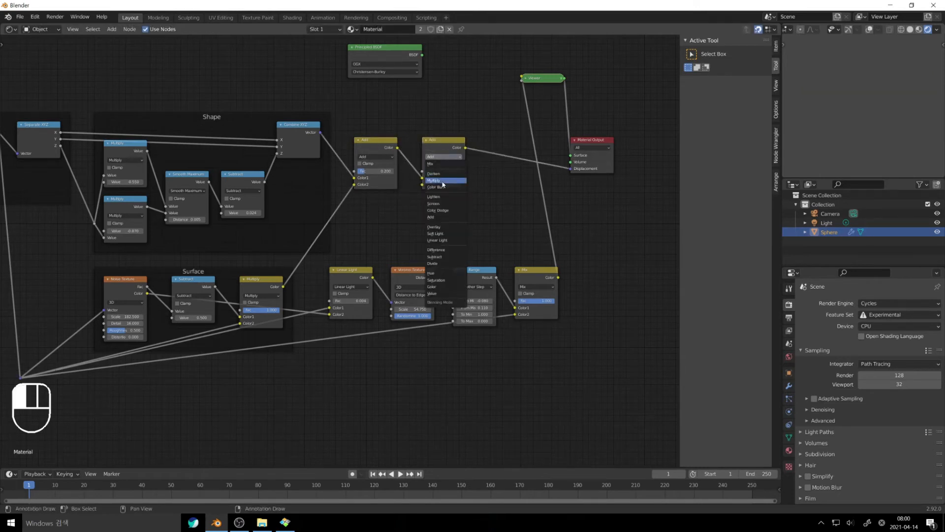
pyautogui.click(435, 257)
pyautogui.moveTo(558, 280); pyautogui.dragTo(418, 187)
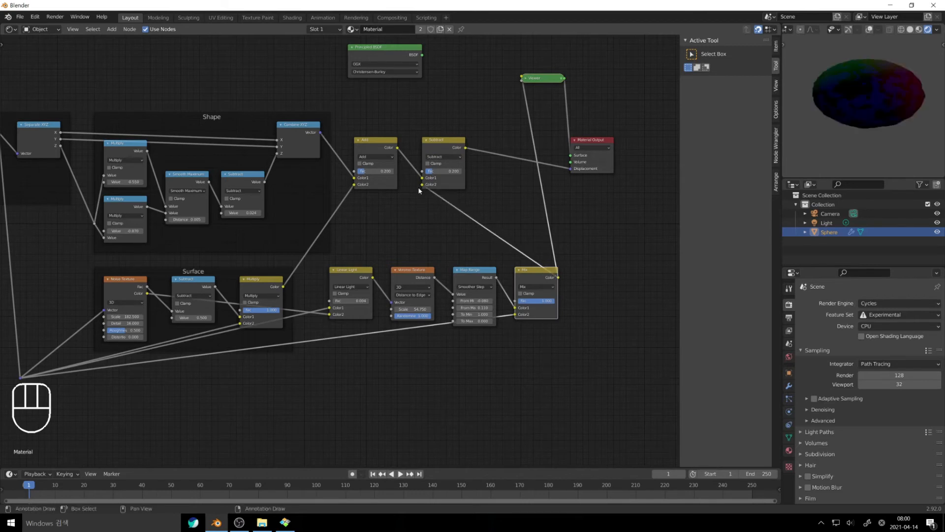
# Connect the Principled BSDF to the Material Output's surface, remove the Viewer, and set the new Subtract node's factor to 0.3.
pyautogui.moveTo(465, 148); pyautogui.dragTo(571, 168)
pyautogui.moveTo(422, 55); pyautogui.dragTo(570, 155)
pyautogui.press('x')
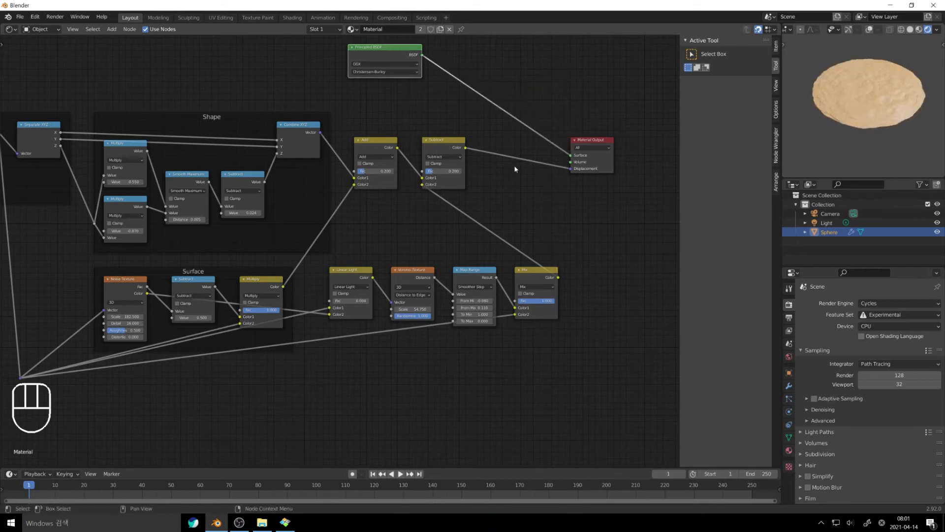
pyautogui.moveTo(528, 173); pyautogui.dragTo(550, 191, button='middle')
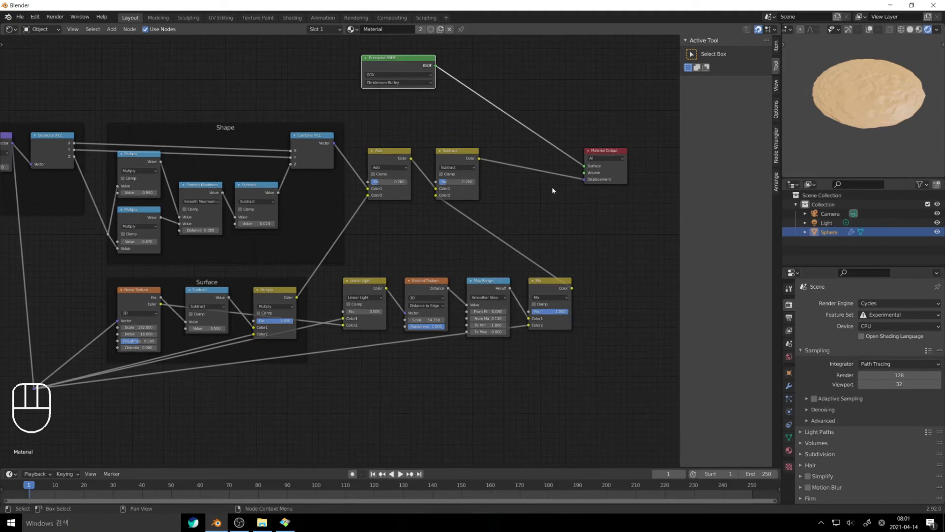
pyautogui.moveTo(449, 182)
pyautogui.mouseDown()
pyautogui.moveTo(475, 182)
pyautogui.moveTo(449, 181)
pyautogui.mouseUp()
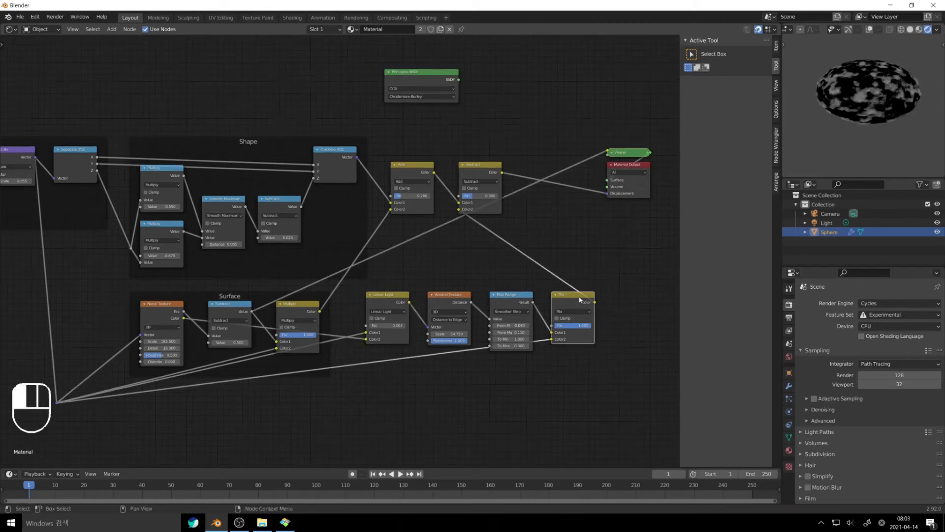
# Change the Mix node after the Map Range to Multiply blending and preview its output with factor 1.
pyautogui.click(570, 311)
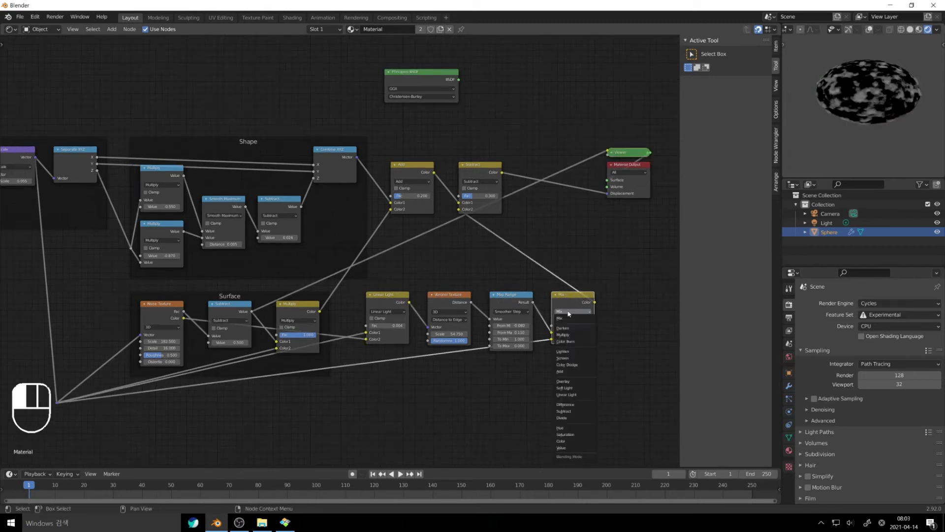
pyautogui.click(563, 334)
pyautogui.moveTo(580, 297); pyautogui.dragTo(566, 312, button='middle')
pyautogui.keyDown('ctrl'); pyautogui.keyDown('shift'); pyautogui.click(566, 313); pyautogui.keyUp('shift'); pyautogui.keyUp('ctrl')
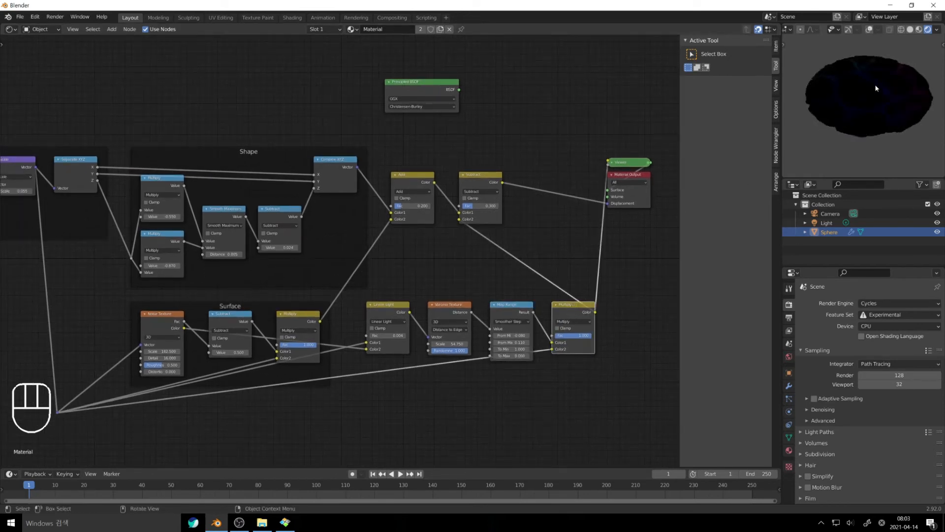
pyautogui.moveTo(571, 335); pyautogui.dragTo(593, 329)
# Preview the Principled BSDF through the Material Output's surface input again.
pyautogui.click(460, 185)
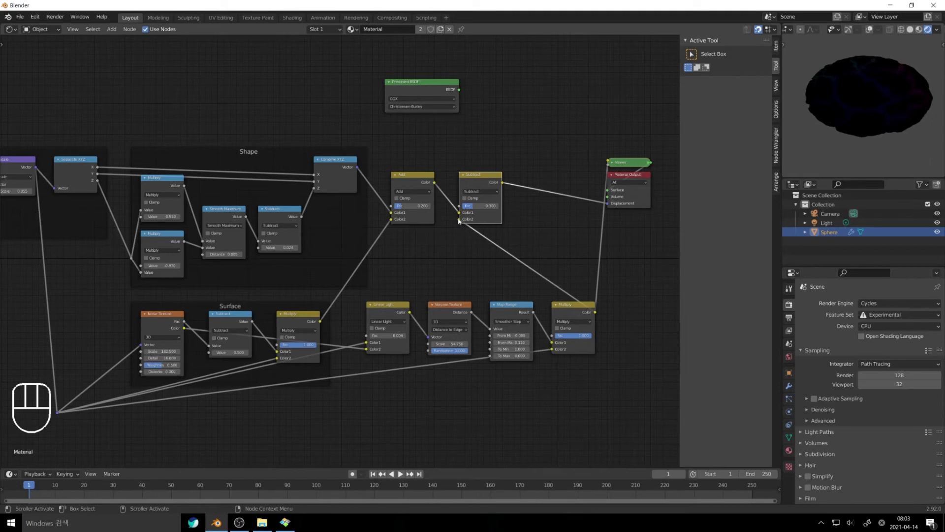
pyautogui.click(431, 83)
pyautogui.keyDown('ctrl'); pyautogui.keyDown('shift'); pyautogui.click(432, 82); pyautogui.keyUp('shift'); pyautogui.keyUp('ctrl')
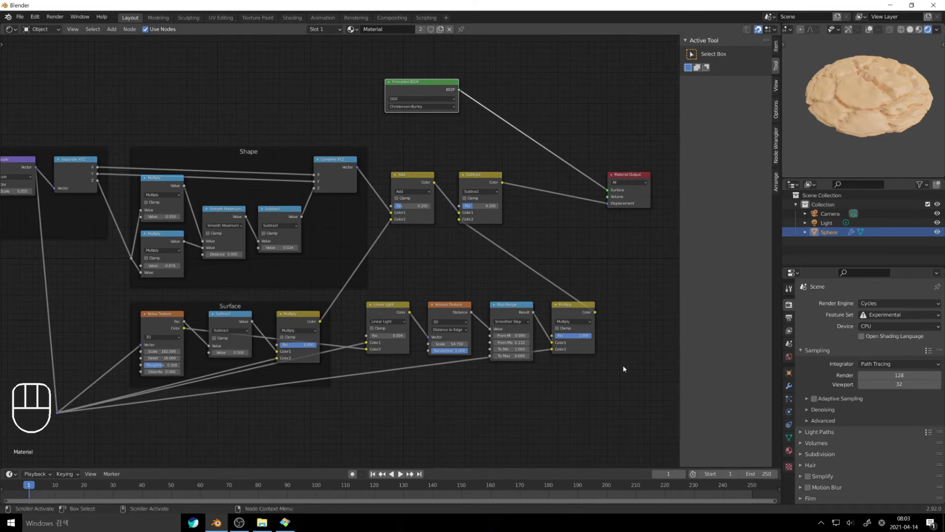
# Group the Linear Light, Voronoi Texture, Map Range and Multiply nodes in a frame labelled Crack.
pyautogui.press('Home')
pyautogui.hotkey('ctrl', 'j')
pyautogui.press('F2')
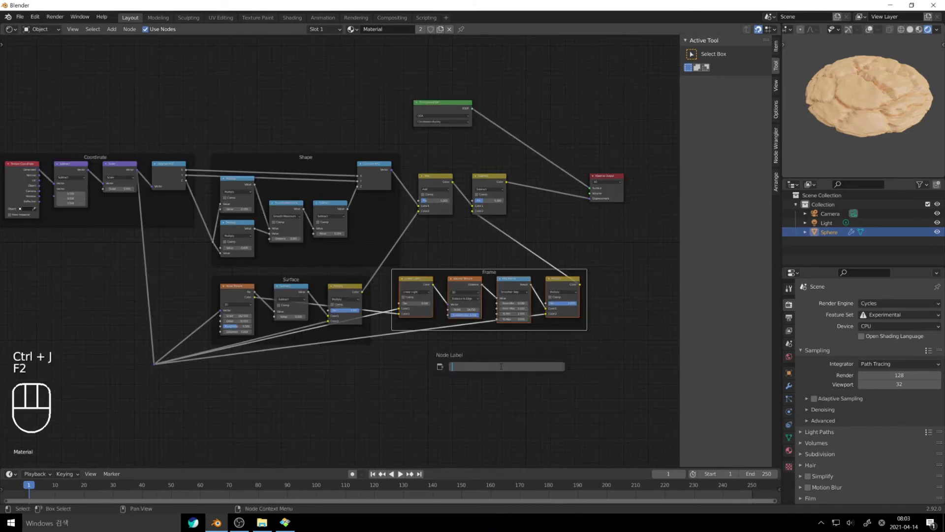
pyautogui.write('Crack')
pyautogui.press('Return')
pyautogui.click(500, 369)
pyautogui.moveTo(500, 369); pyautogui.dragTo(437, 385, button='middle')
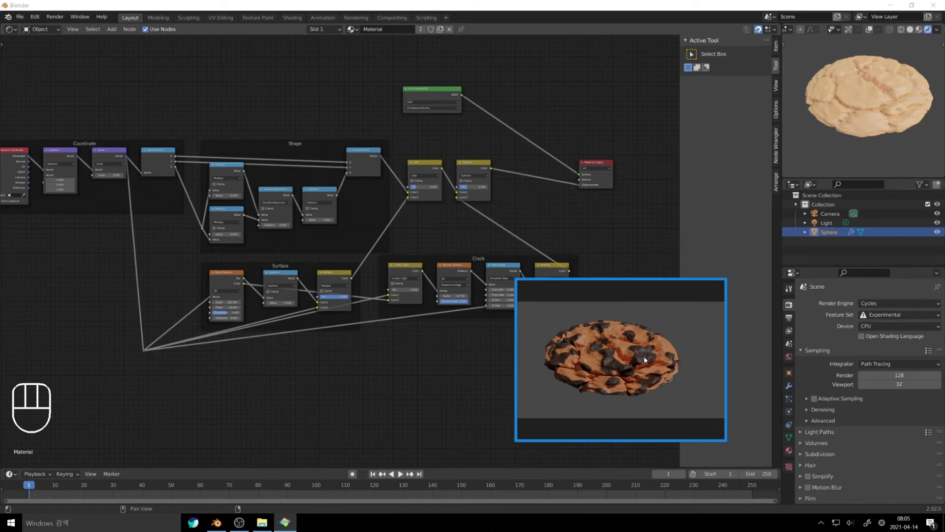
# Add a second Voronoi Texture node below the Surface frame.
pyautogui.moveTo(590, 289)
pyautogui.click(484, 354)
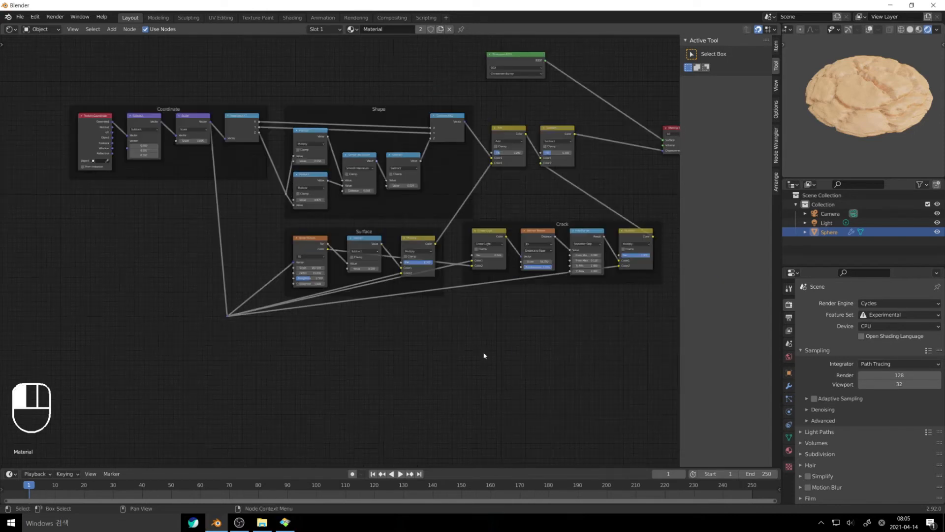
pyautogui.click(541, 232)
pyautogui.hotkey('shift', 'a')
pyautogui.moveTo(482, 328)
pyautogui.moveTo(481, 353)
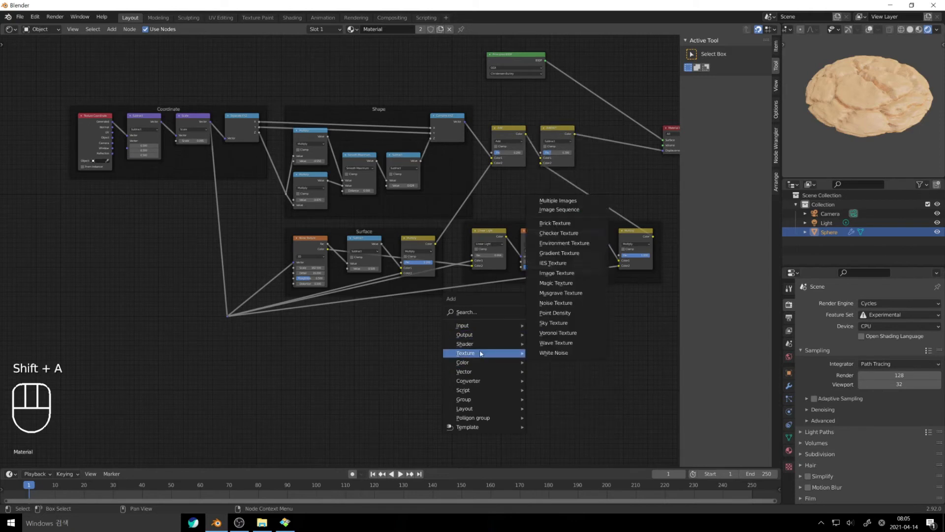
pyautogui.click(558, 334)
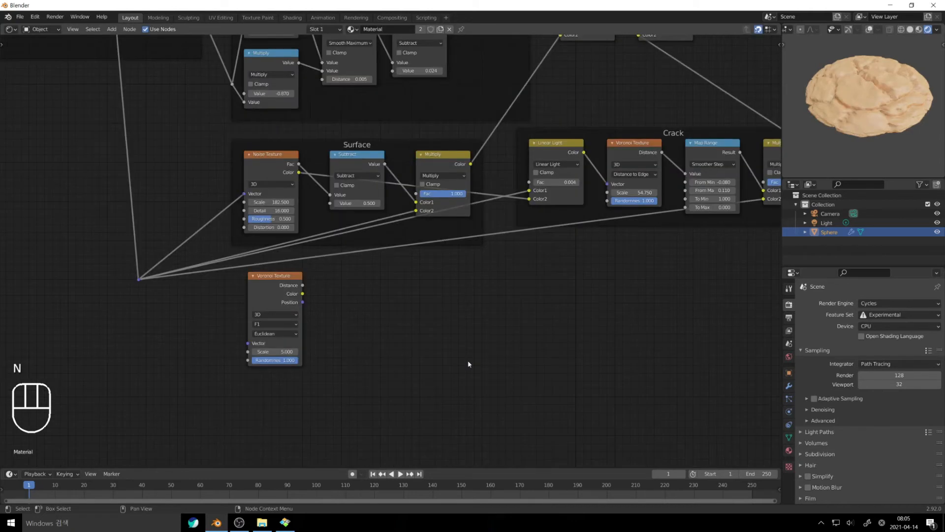
# Add two Math nodes beside the new Voronoi Texture and set them to Subtract and Multiply.
pyautogui.hotkey('shift', 'a')
pyautogui.moveTo(469, 364)
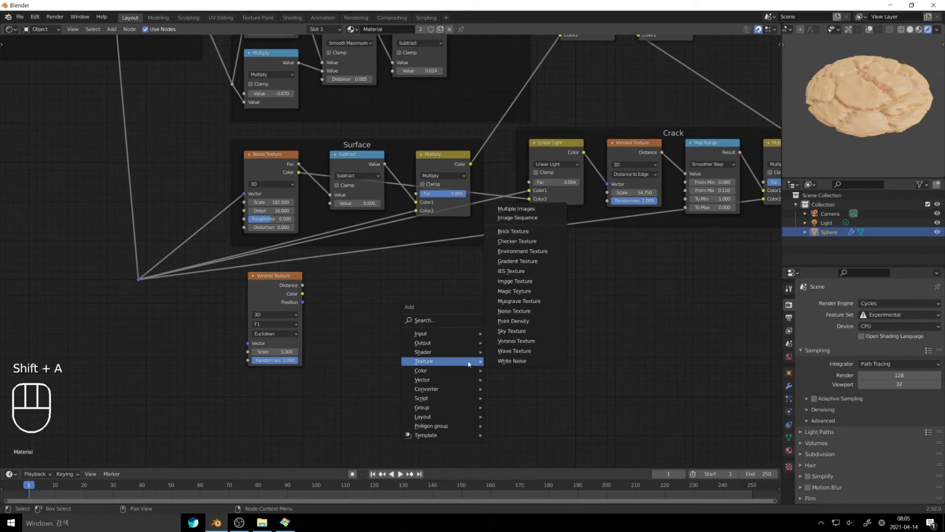
pyautogui.hotkey('shift', 'd')
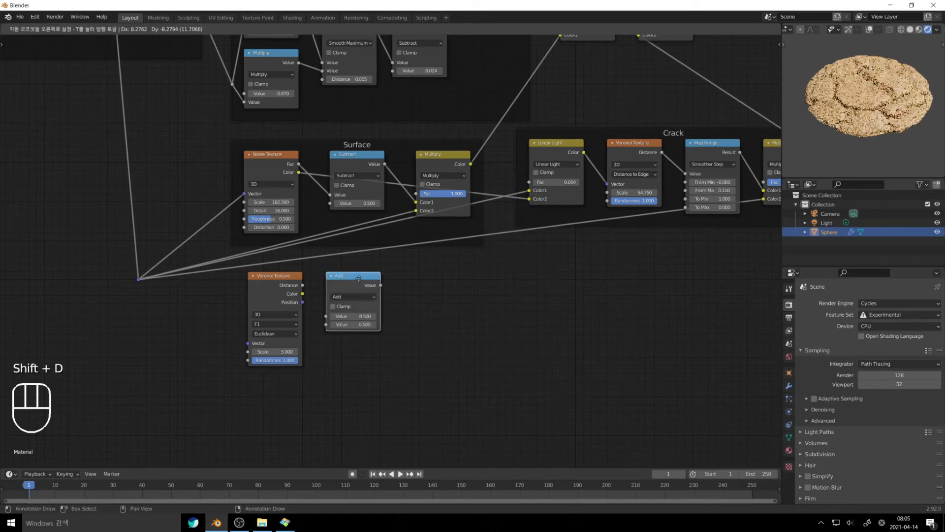
pyautogui.click(437, 278)
pyautogui.click(353, 296)
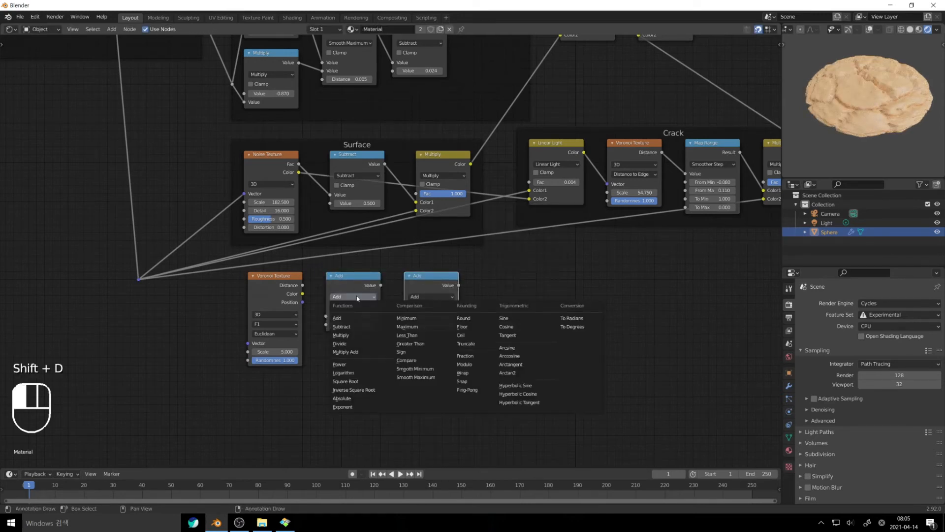
pyautogui.click(354, 327)
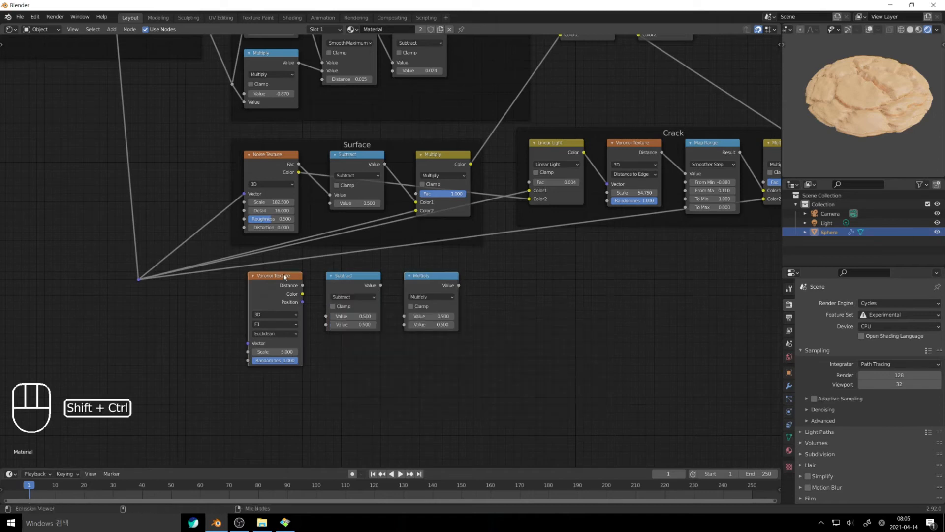
# Preview the new Voronoi Texture and connect the reroute point to its vector input.
pyautogui.keyDown('ctrl'); pyautogui.keyDown('shift'); pyautogui.click(285, 276); pyautogui.keyUp('shift'); pyautogui.keyUp('ctrl')
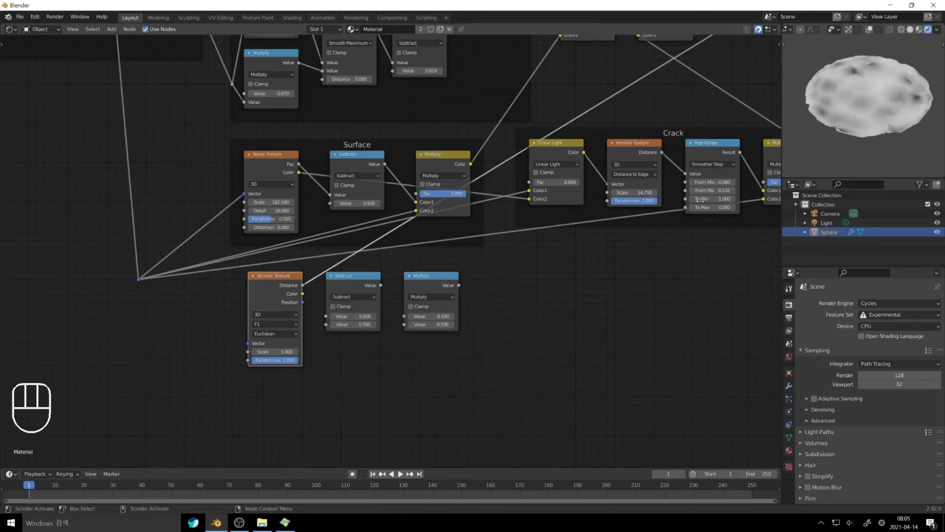
pyautogui.moveTo(595, 284); pyautogui.dragTo(639, 310, button='middle')
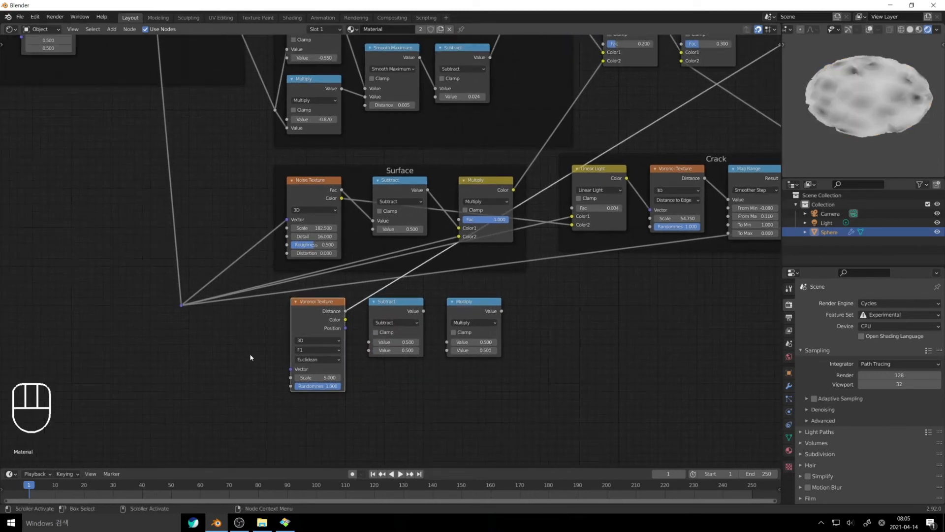
pyautogui.moveTo(182, 305); pyautogui.dragTo(291, 369)
pyautogui.click(317, 302)
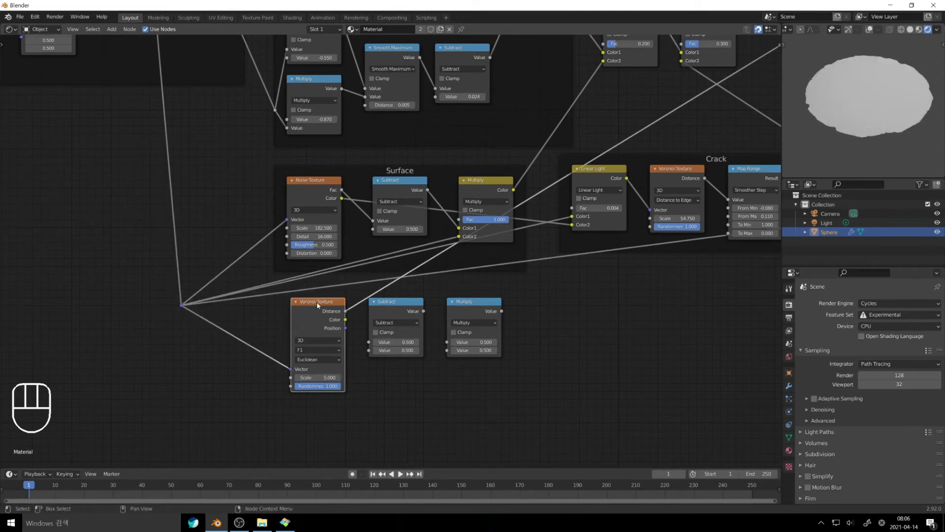
# Switch the Voronoi Texture below the Surface frame to Smooth F1 and set its scale to 182.5.
pyautogui.moveTo(336, 351); pyautogui.dragTo(373, 350, button='middle')
pyautogui.click(367, 350)
pyautogui.click(366, 374)
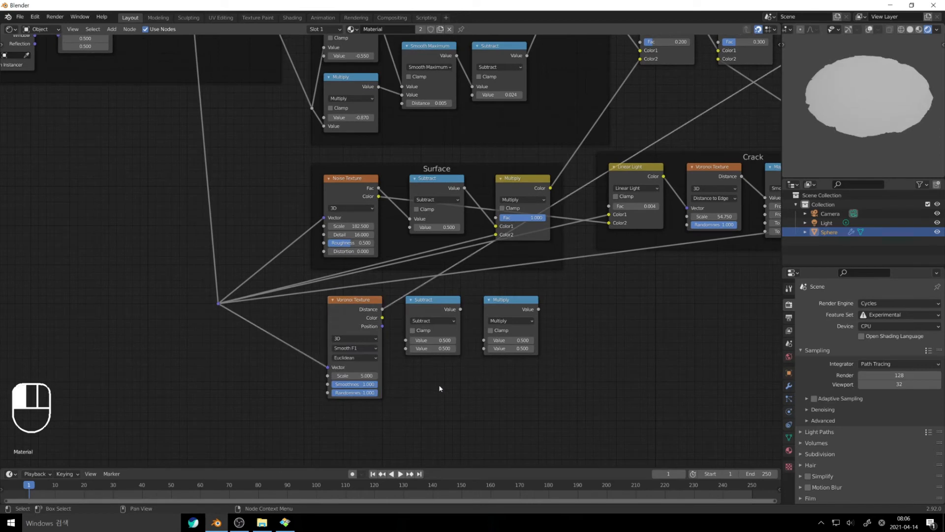
pyautogui.moveTo(438, 385); pyautogui.dragTo(421, 373, button='middle')
pyautogui.click(349, 363)
pyautogui.write('182.5')
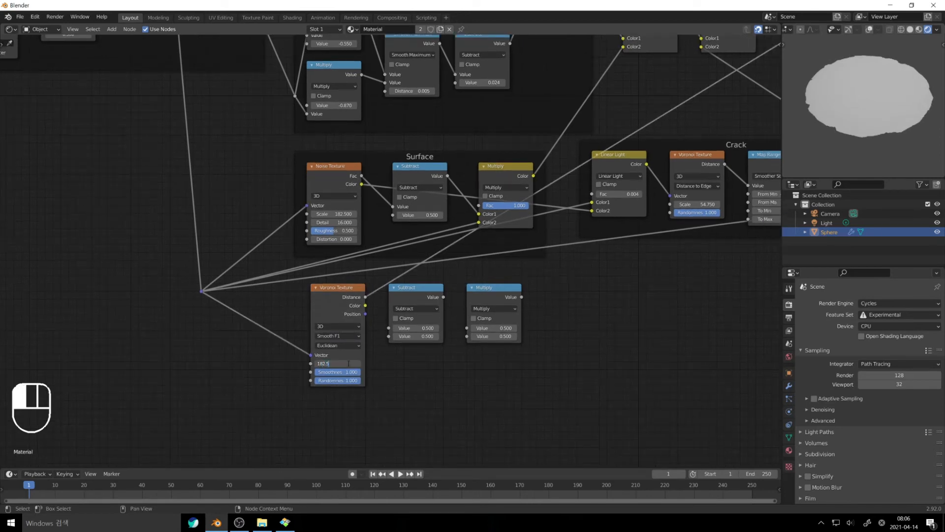
pyautogui.press('Return')
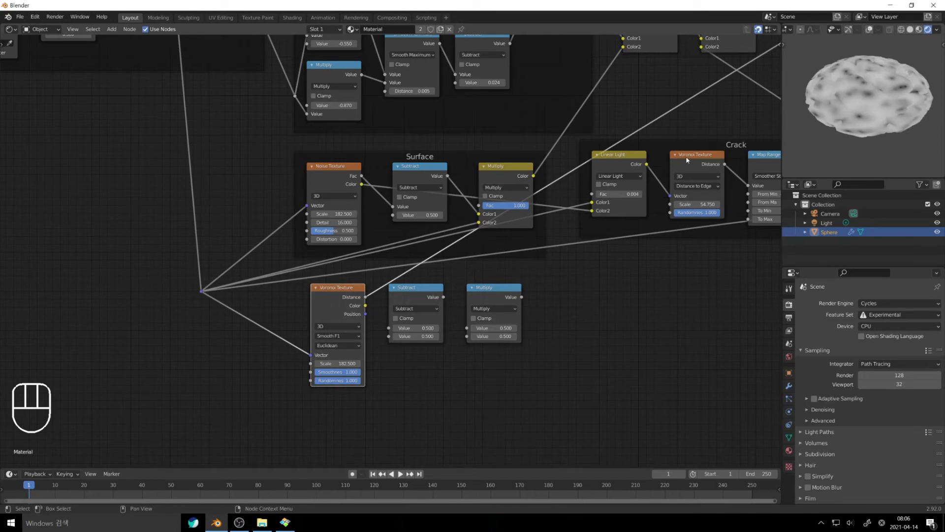
# Try a scale of about 56 on the new Voronoi Texture and compare its preview with the Crack frame's Voronoi.
pyautogui.moveTo(686, 156); pyautogui.dragTo(634, 178, button='middle')
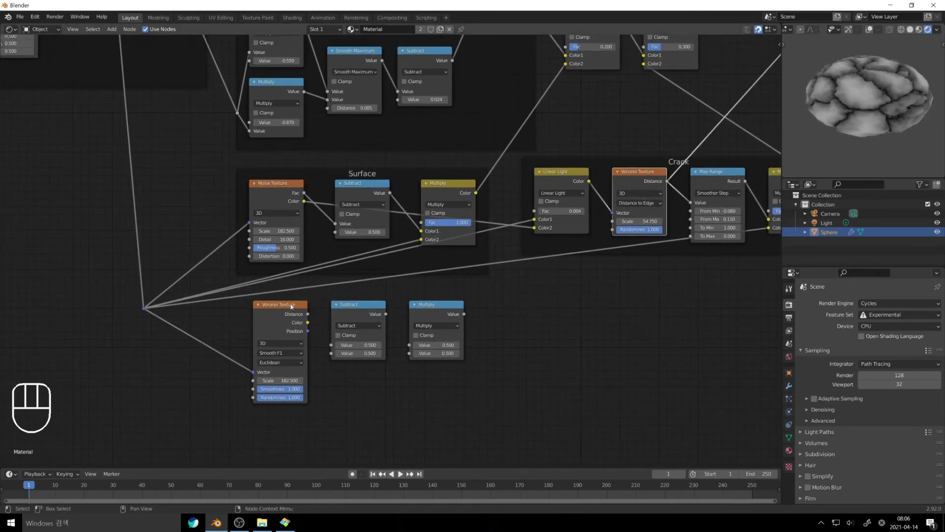
pyautogui.keyDown('ctrl'); pyautogui.keyDown('shift'); pyautogui.click(305, 398); pyautogui.keyUp('shift'); pyautogui.keyUp('ctrl')
pyautogui.moveTo(290, 380); pyautogui.dragTo(237, 380)
pyautogui.moveTo(296, 380); pyautogui.dragTo(282, 380)
pyautogui.moveTo(280, 381); pyautogui.dragTo(485, 402)
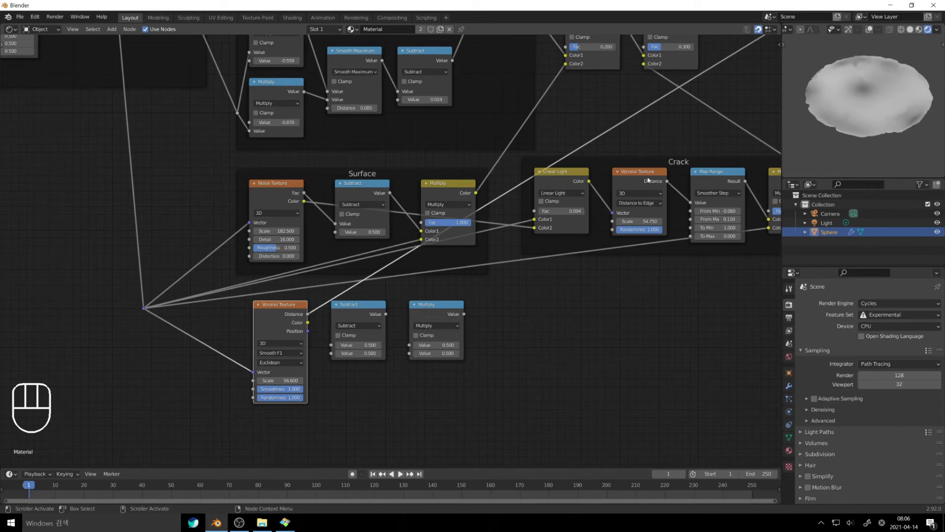
pyautogui.keyDown('ctrl'); pyautogui.keyDown('shift'); pyautogui.click(639, 197); pyautogui.keyUp('shift'); pyautogui.keyUp('ctrl')
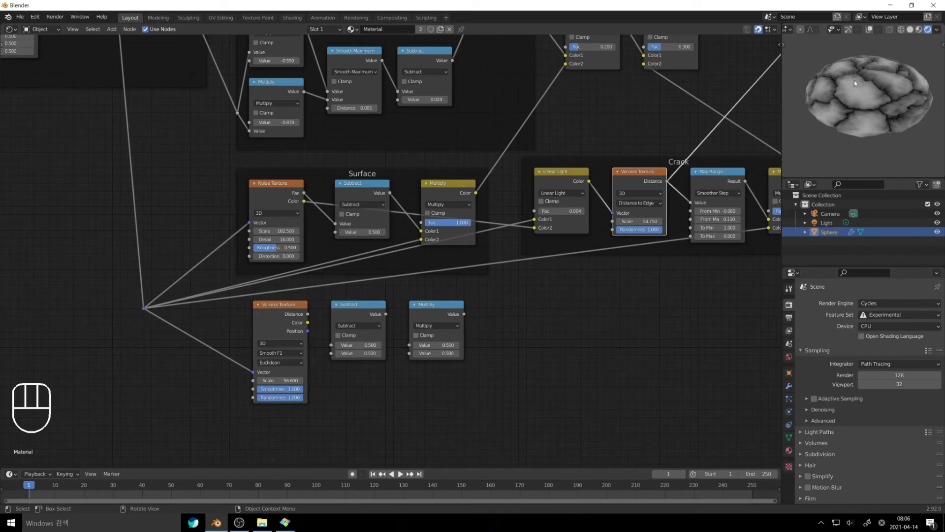
# Preview the new Voronoi Texture again and set its scale back to 182.5.
pyautogui.keyDown('ctrl'); pyautogui.keyDown('shift'); pyautogui.click(279, 310); pyautogui.keyUp('shift'); pyautogui.keyUp('ctrl')
pyautogui.doubleClick(292, 380)
pyautogui.write('185')
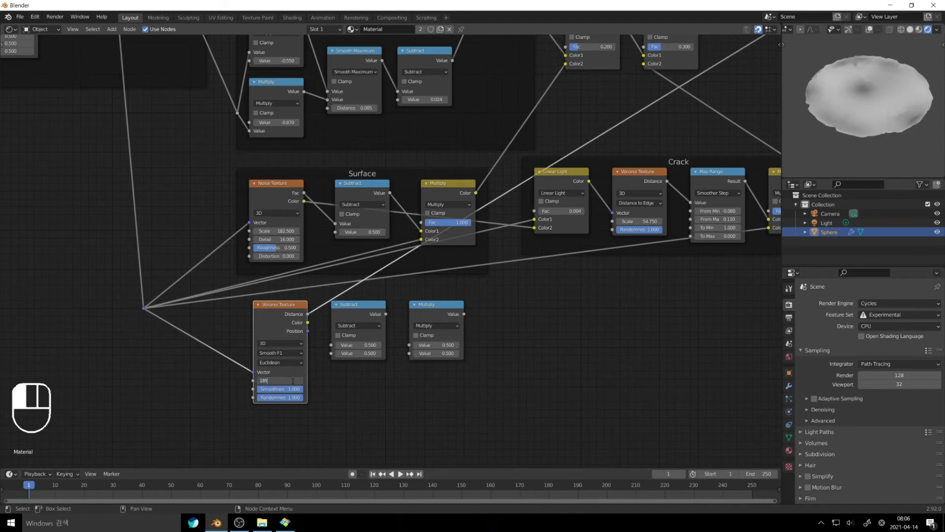
pyautogui.press('Return')
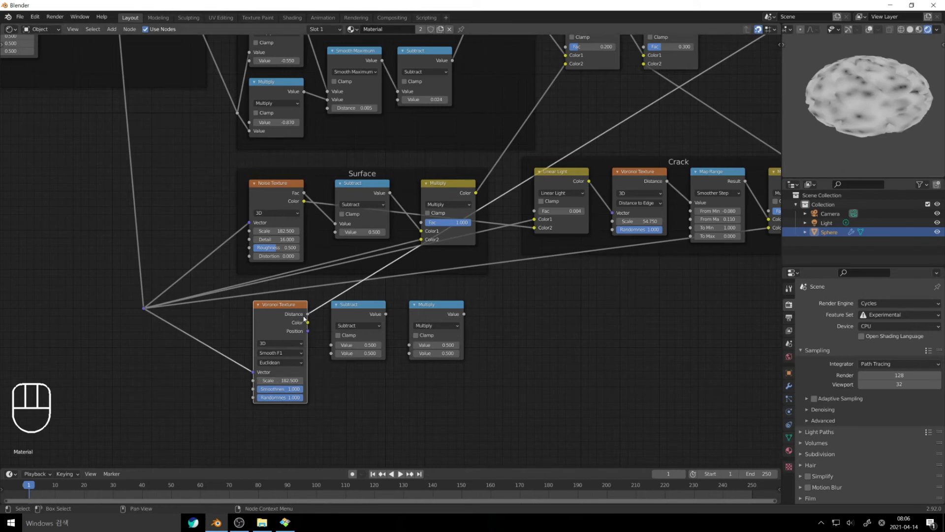
# Connect the Voronoi distance through the Subtract node into the Multiply node, and set the Multiply value to 2.5.
pyautogui.moveTo(308, 314); pyautogui.dragTo(337, 347)
pyautogui.moveTo(386, 314); pyautogui.dragTo(409, 345)
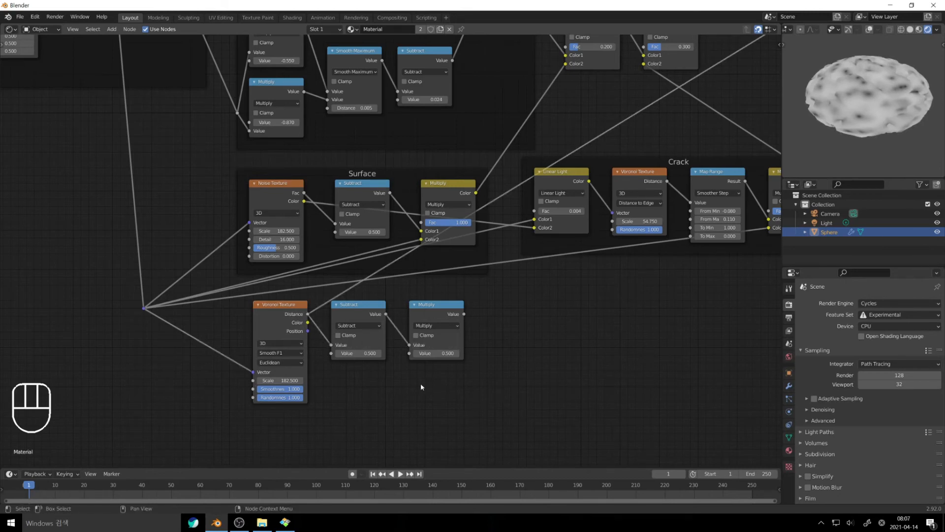
pyautogui.click(365, 328)
pyautogui.click(445, 354)
pyautogui.write('2.5')
pyautogui.press('Return')
# Preview the Voronoi Texture, Subtract and Multiply nodes in turn to compare their patterns on the sphere.
pyautogui.click(300, 310)
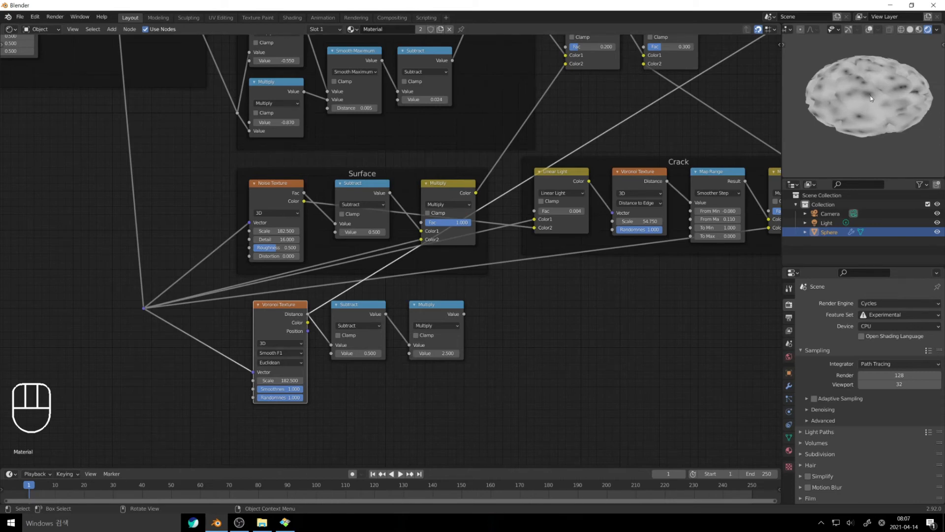
pyautogui.keyDown('ctrl'); pyautogui.keyDown('shift'); pyautogui.click(363, 311); pyautogui.keyUp('shift'); pyautogui.keyUp('ctrl')
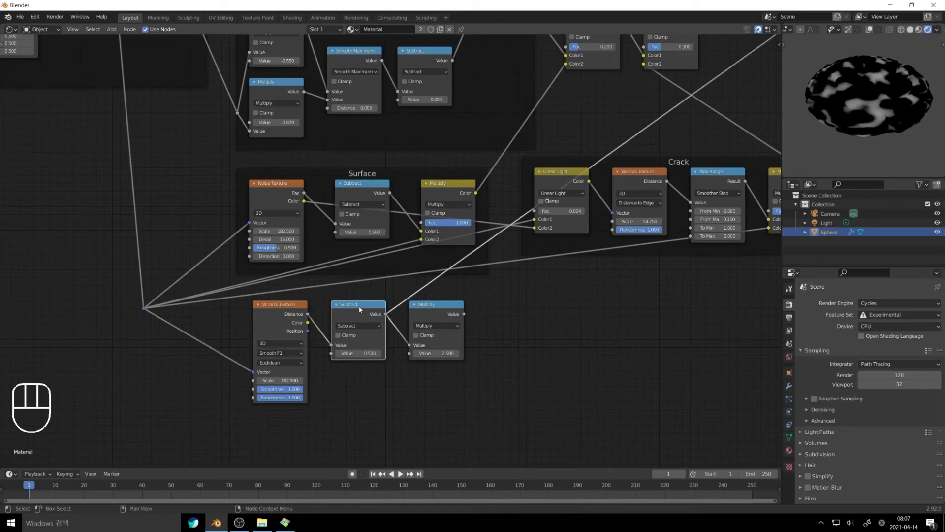
pyautogui.keyDown('ctrl'); pyautogui.keyDown('shift'); pyautogui.click(433, 311); pyautogui.keyUp('shift'); pyautogui.keyUp('ctrl')
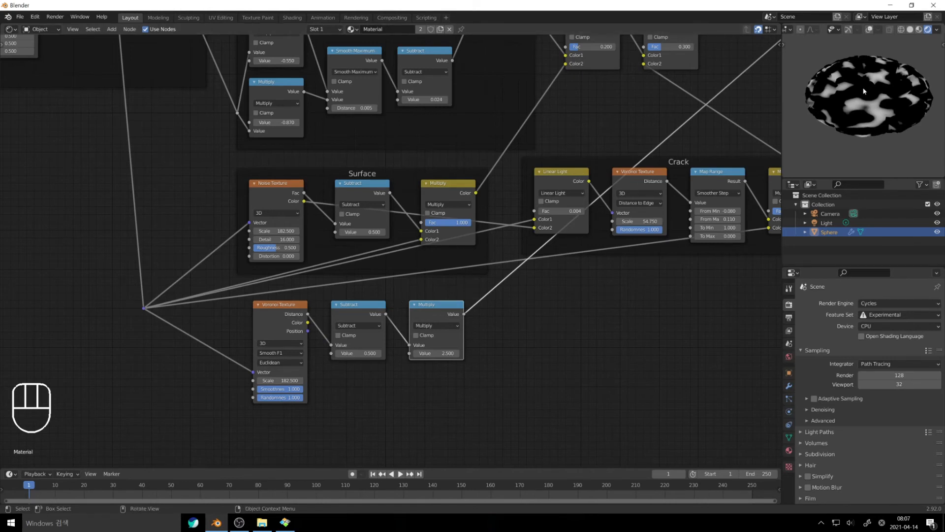
pyautogui.click(365, 307)
pyautogui.keyDown('ctrl'); pyautogui.keyDown('shift'); pyautogui.click(427, 306); pyautogui.keyUp('shift'); pyautogui.keyUp('ctrl')
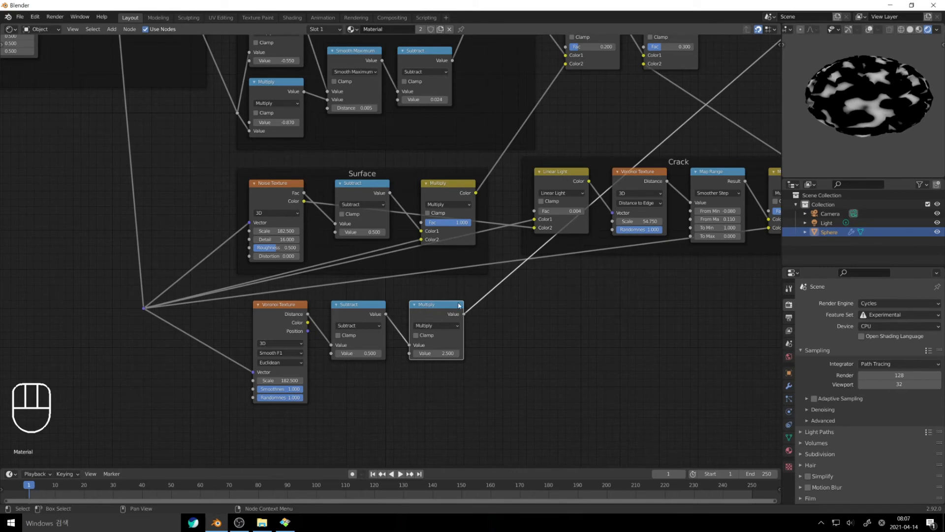
# Add a MixRGB node after the Multiply node, connect the reroute point to its Color2, and set its blending mode to Multiply.
pyautogui.hotkey('shift', 'a')
pyautogui.moveTo(458, 298)
pyautogui.click(524, 339)
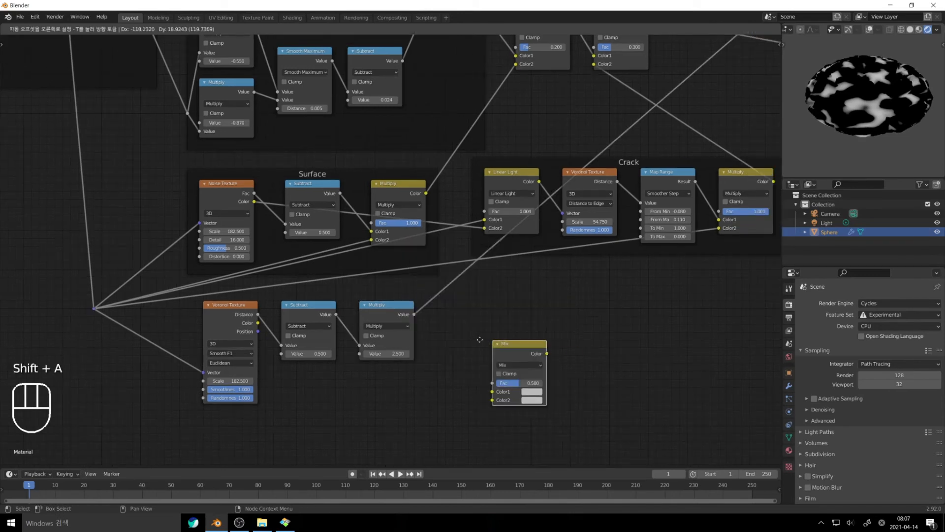
pyautogui.click(424, 300)
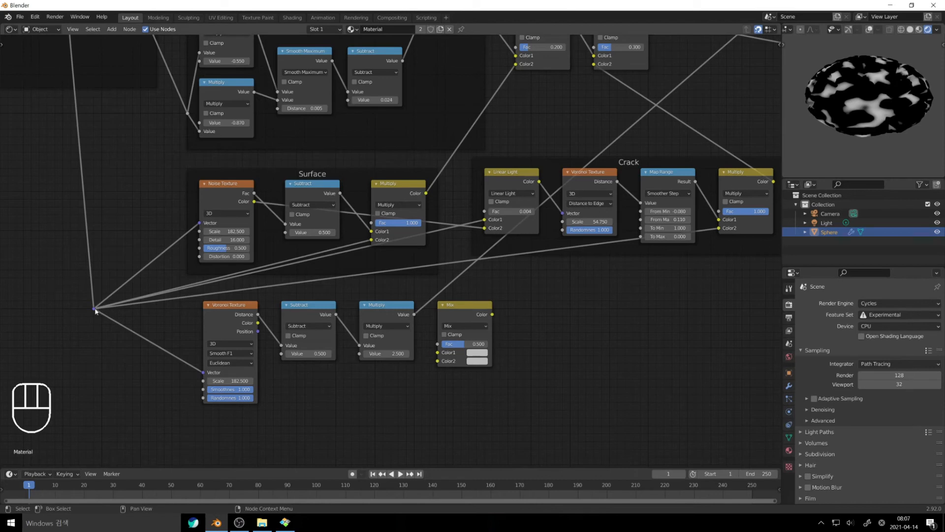
pyautogui.moveTo(94, 308); pyautogui.dragTo(414, 314)
pyautogui.click(457, 326)
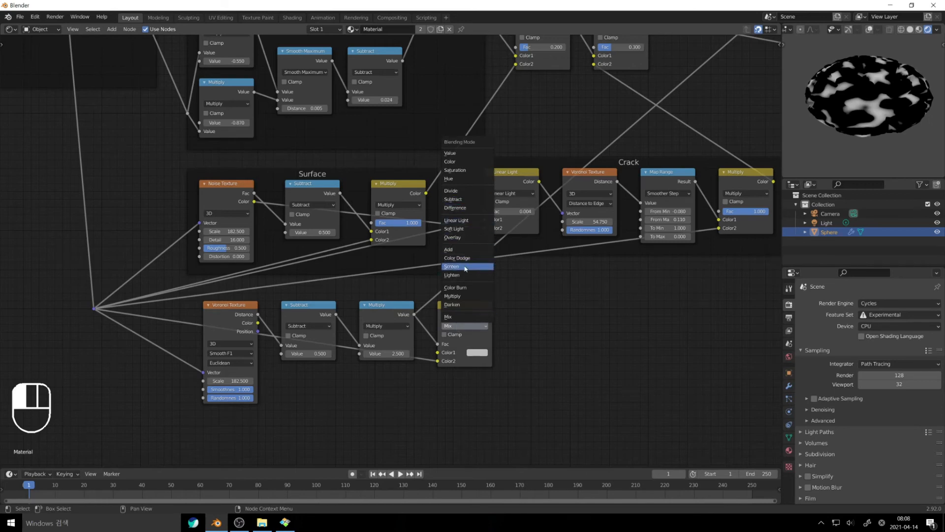
pyautogui.click(467, 297)
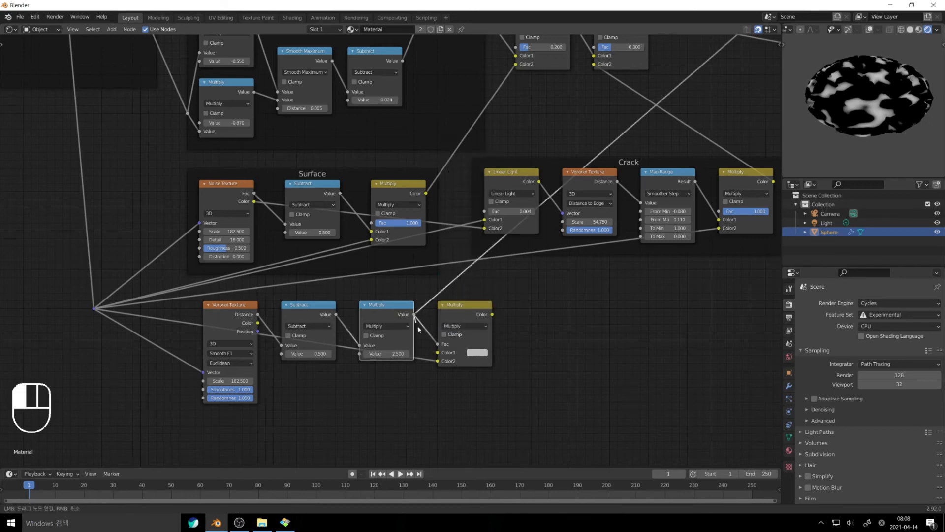
# Move the Multiply value's link from Fac to Color1 on the new colour Multiply node, preview it, and set Fac to 1.
pyautogui.moveTo(437, 344); pyautogui.dragTo(425, 334)
pyautogui.click(478, 312)
pyautogui.keyDown('ctrl'); pyautogui.keyDown('shift'); pyautogui.click(474, 311); pyautogui.keyUp('shift'); pyautogui.keyUp('ctrl')
pyautogui.moveTo(473, 315); pyautogui.dragTo(418, 330, button='middle')
pyautogui.moveTo(551, 321); pyautogui.dragTo(507, 350, button='middle')
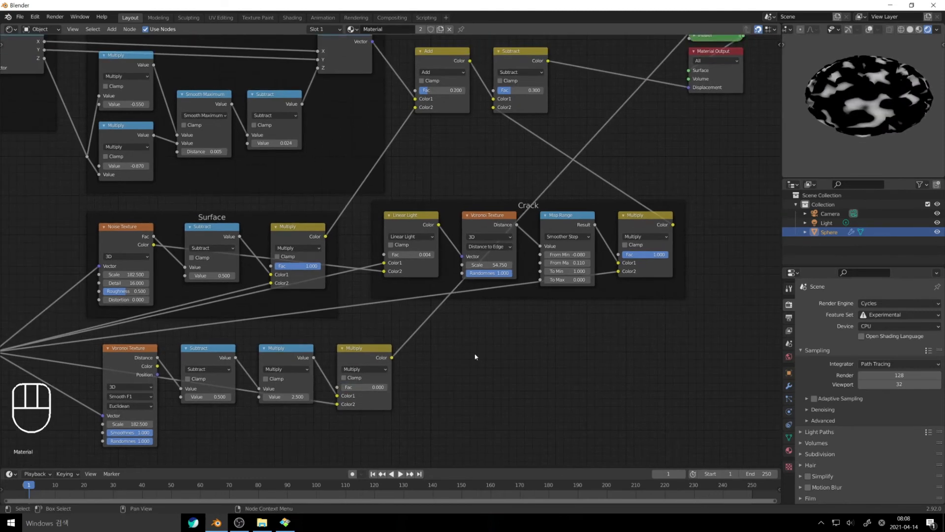
pyautogui.moveTo(378, 387); pyautogui.dragTo(388, 390)
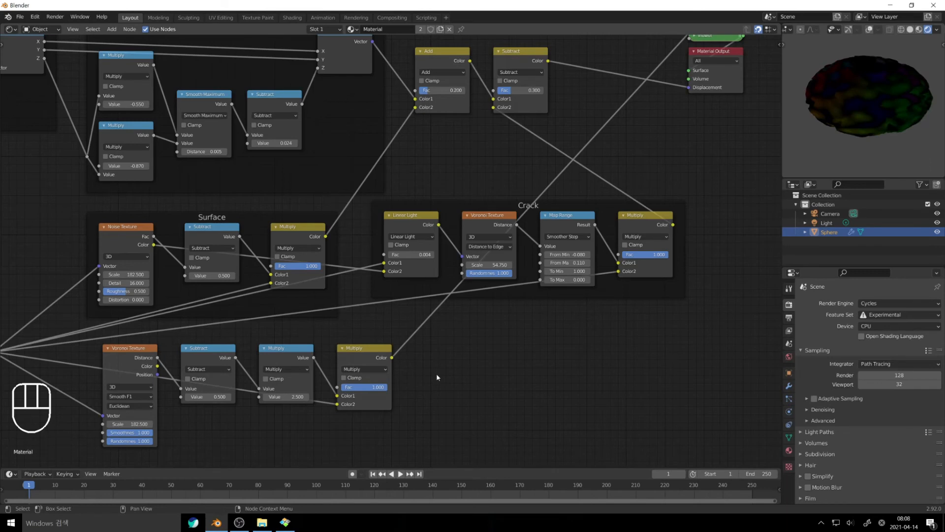
# Duplicate the Add node, insert it between Subtract and Material Output, and connect the new colour Multiply node to its Color2.
pyautogui.scroll(-2, 437, 375)
pyautogui.moveTo(377, 341); pyautogui.dragTo(361, 385, button='middle')
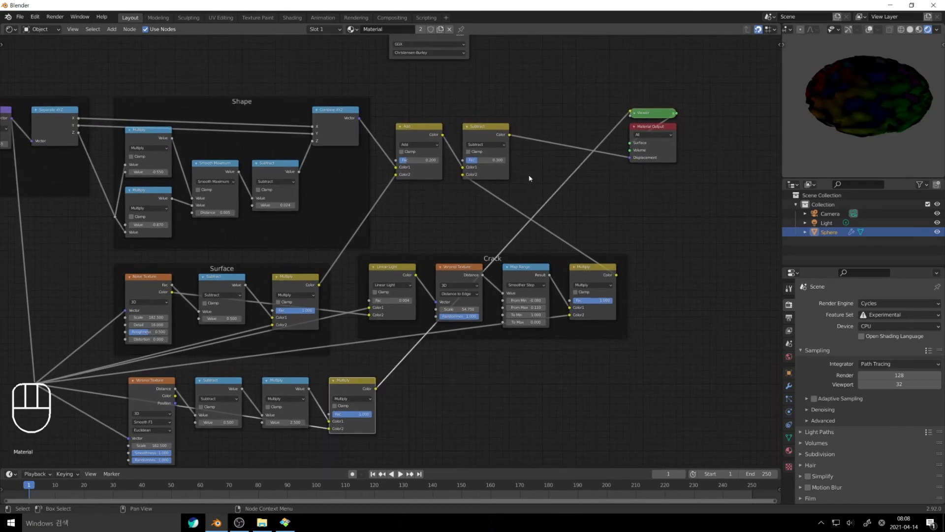
pyautogui.click(415, 126)
pyautogui.hotkey('shift', 'd')
pyautogui.click(556, 127)
pyautogui.moveTo(375, 388); pyautogui.dragTo(536, 175)
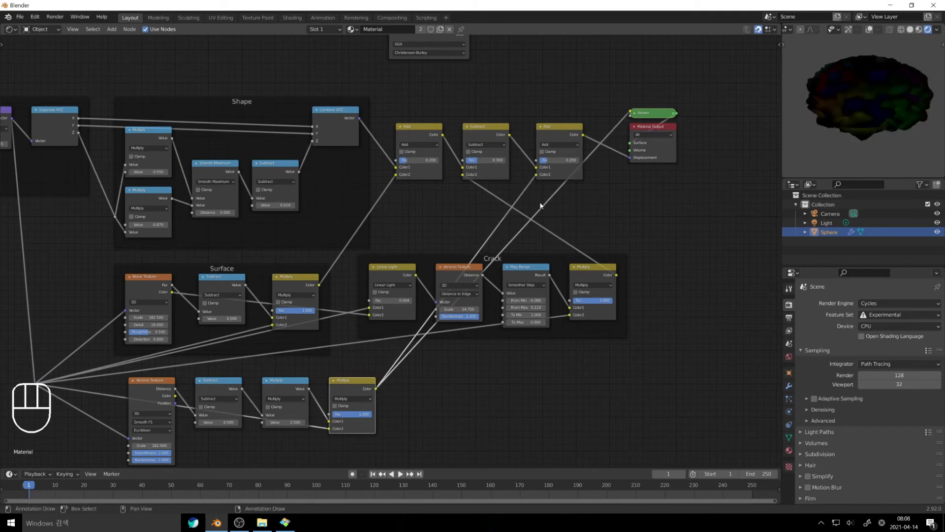
pyautogui.click(561, 160)
pyautogui.click(595, 171)
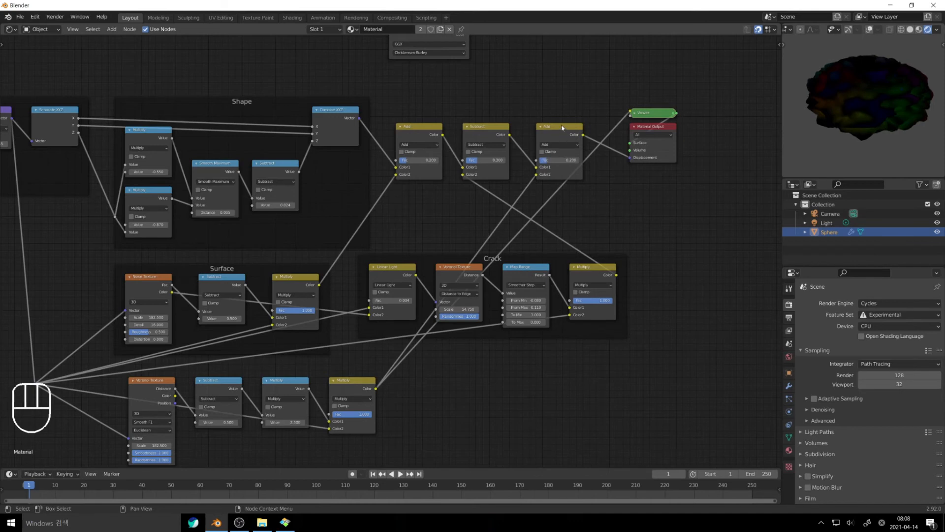
# Move the Principled BSDF node near the Material Output and reconnect it as the displayed surface.
pyautogui.moveTo(548, 85); pyautogui.dragTo(551, 123, button='middle')
pyautogui.moveTo(456, 67); pyautogui.dragTo(601, 121)
pyautogui.keyDown('ctrl'); pyautogui.keyDown('shift'); pyautogui.click(601, 122); pyautogui.keyUp('shift'); pyautogui.keyUp('ctrl')
pyautogui.moveTo(670, 237); pyautogui.dragTo(652, 219, button='middle')
pyautogui.click(653, 218)
pyautogui.moveTo(352, 436); pyautogui.dragTo(403, 382, button='middle')
pyautogui.moveTo(402, 382)
pyautogui.mouseDown()
pyautogui.moveTo(390, 381)
pyautogui.moveTo(404, 382)
pyautogui.mouseUp()
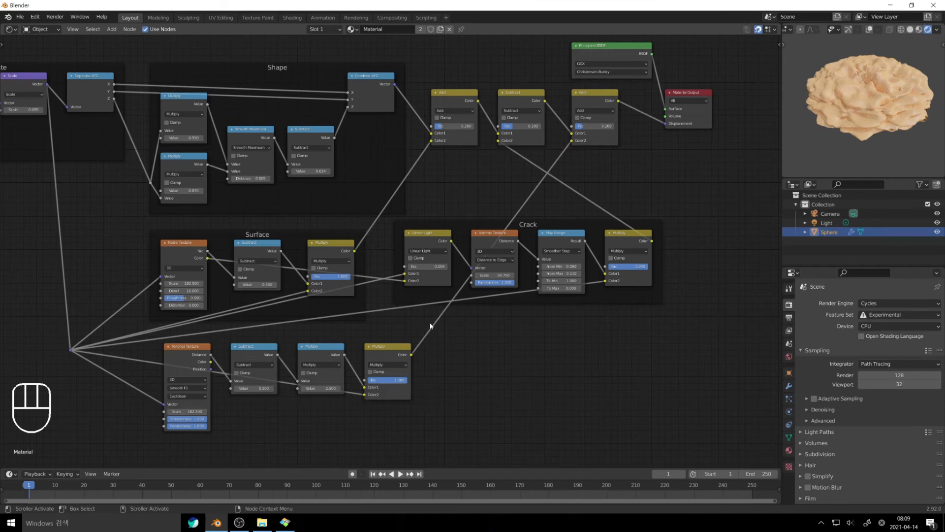
# Set the Fac of the last Add node before the Material Output to 0.1.
pyautogui.moveTo(646, 166); pyautogui.dragTo(639, 202, button='middle')
pyautogui.moveTo(601, 164); pyautogui.dragTo(561, 164)
pyautogui.click(601, 162)
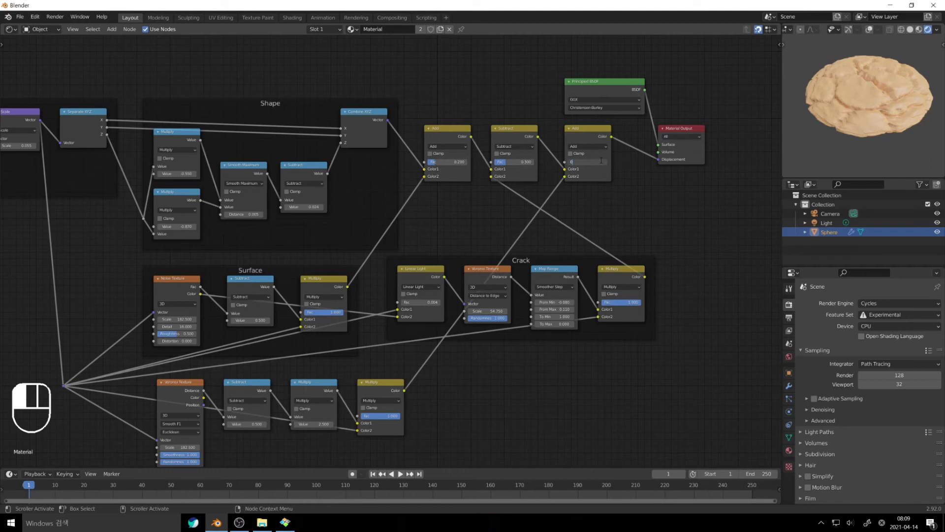
pyautogui.write('.1')
pyautogui.press('Return')
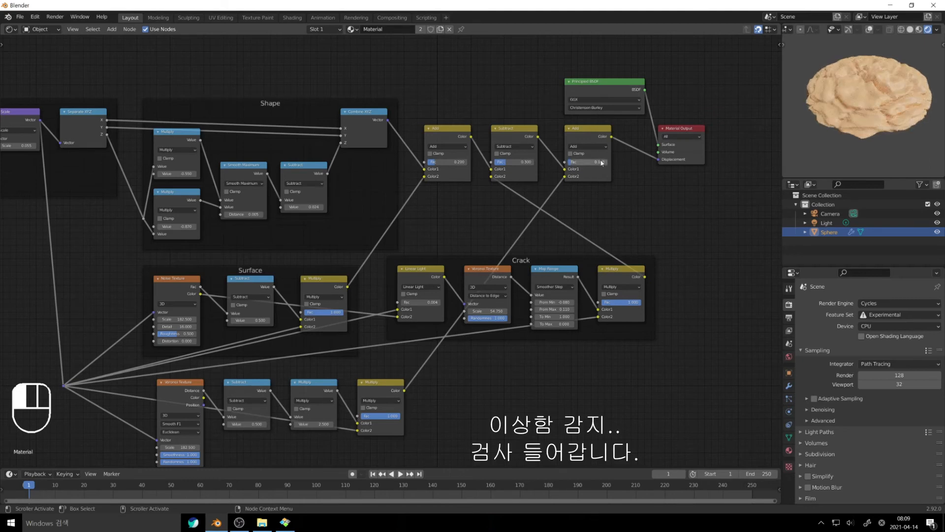
pyautogui.click(610, 199)
# Compare the distance and color outputs of the lower Voronoi Texture on the sphere, and return to the Principled BSDF surface.
pyautogui.moveTo(415, 381); pyautogui.dragTo(515, 333, button='middle')
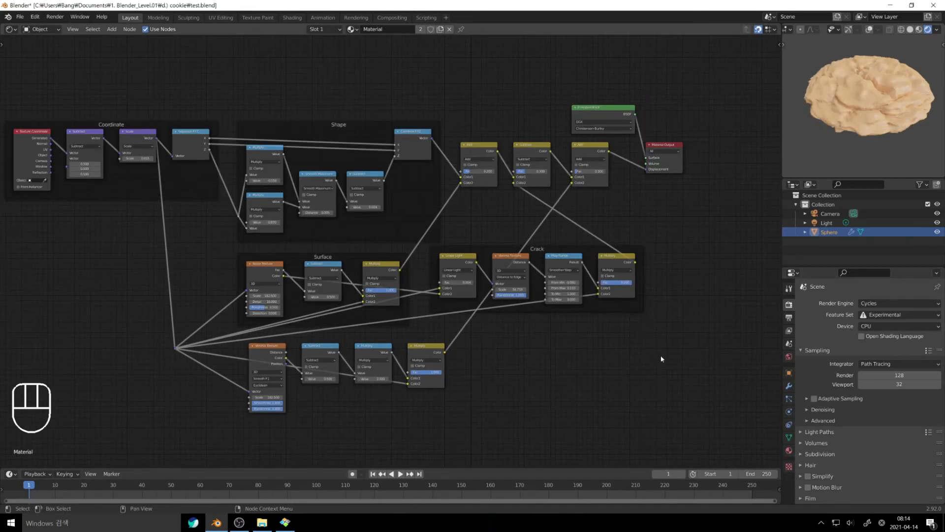
pyautogui.click(264, 355)
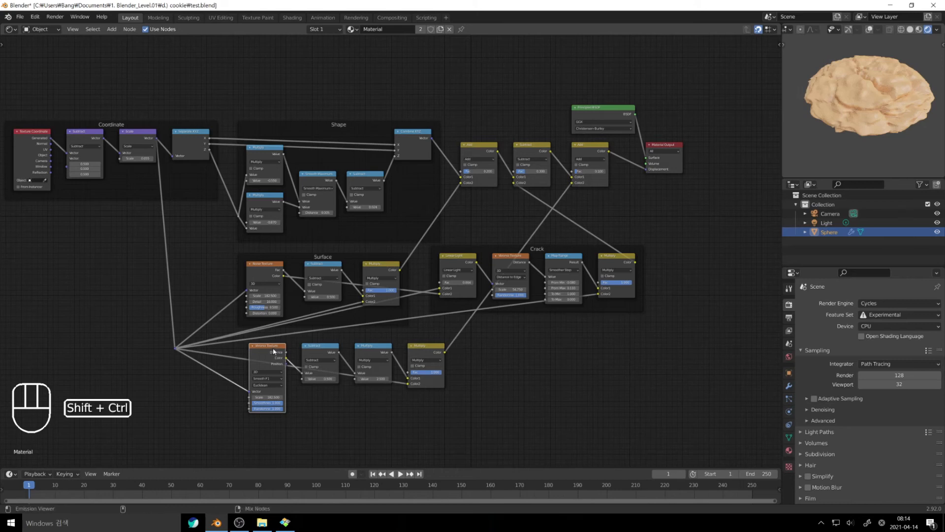
pyautogui.keyDown('ctrl'); pyautogui.keyDown('shift'); pyautogui.click(274, 352); pyautogui.keyUp('shift'); pyautogui.keyUp('ctrl')
pyautogui.keyDown('ctrl'); pyautogui.keyDown('shift'); pyautogui.click(274, 352); pyautogui.keyUp('shift'); pyautogui.keyUp('ctrl')
pyautogui.keyDown('ctrl'); pyautogui.keyDown('shift'); pyautogui.click(273, 352); pyautogui.keyUp('shift'); pyautogui.keyUp('ctrl')
pyautogui.keyDown('ctrl'); pyautogui.keyDown('shift'); pyautogui.click(273, 352); pyautogui.keyUp('shift'); pyautogui.keyUp('ctrl')
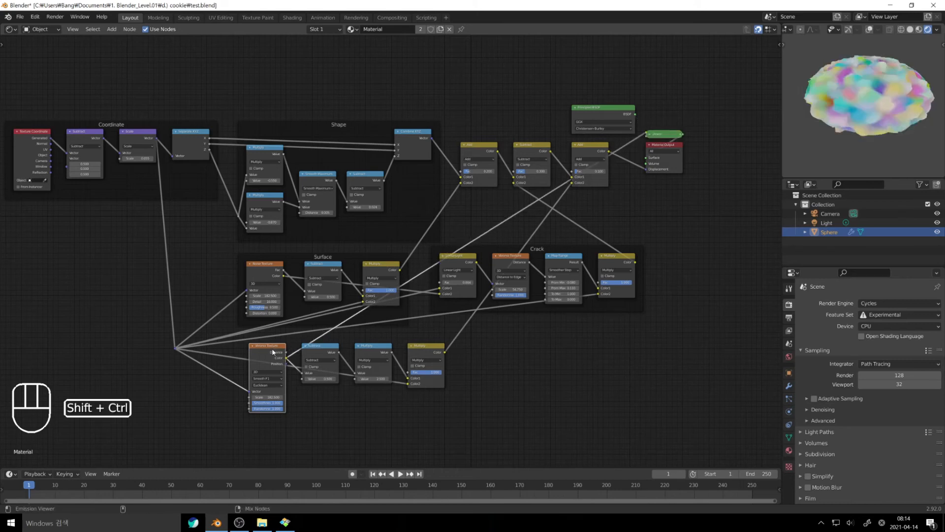
pyautogui.keyDown('ctrl'); pyautogui.keyDown('shift'); pyautogui.click(273, 351); pyautogui.keyUp('shift'); pyautogui.keyUp('ctrl')
pyautogui.keyDown('ctrl'); pyautogui.keyDown('shift'); pyautogui.click(272, 352); pyautogui.keyUp('shift'); pyautogui.keyUp('ctrl')
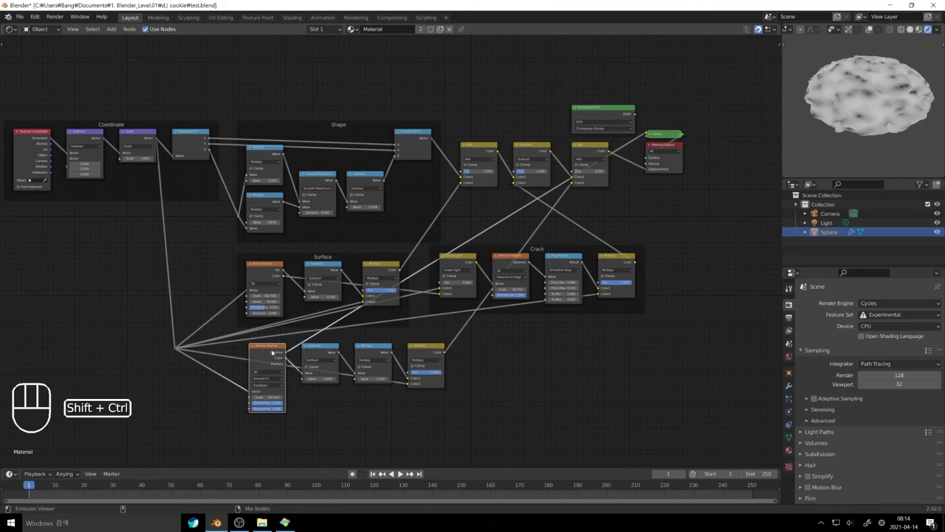
pyautogui.keyDown('ctrl'); pyautogui.keyDown('shift'); pyautogui.click(273, 353); pyautogui.keyUp('shift'); pyautogui.keyUp('ctrl')
pyautogui.keyDown('ctrl'); pyautogui.keyDown('shift'); pyautogui.click(276, 356); pyautogui.keyUp('shift'); pyautogui.keyUp('ctrl')
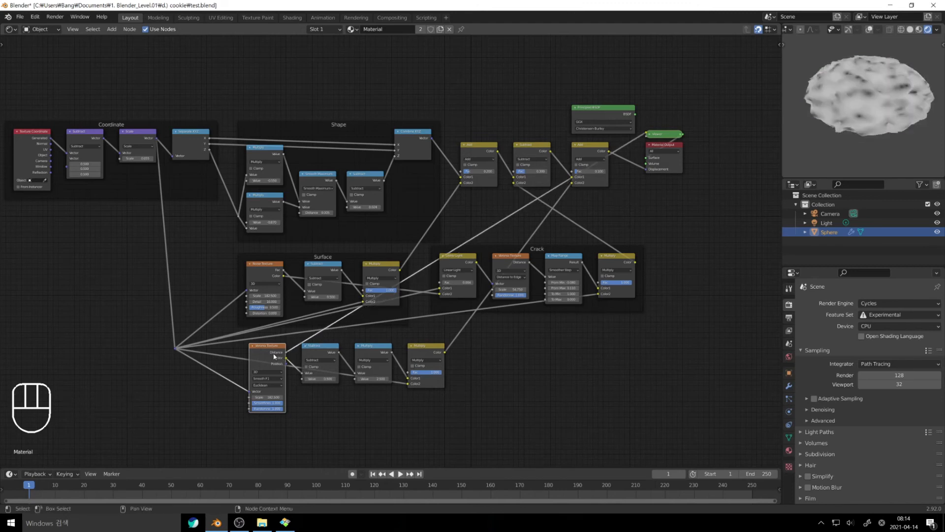
pyautogui.keyDown('ctrl'); pyautogui.keyDown('shift'); pyautogui.click(273, 357); pyautogui.keyUp('shift'); pyautogui.keyUp('ctrl')
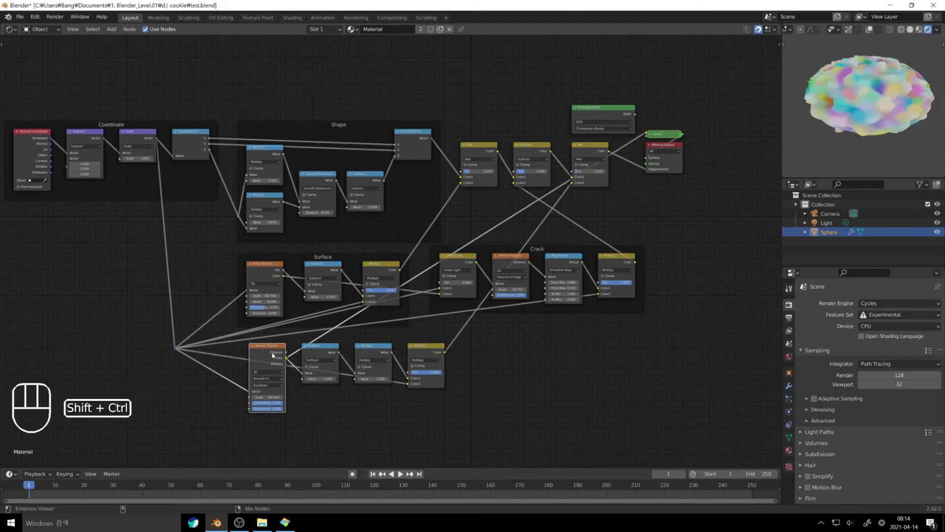
pyautogui.keyDown('ctrl'); pyautogui.keyDown('shift'); pyautogui.click(614, 113); pyautogui.keyUp('shift'); pyautogui.keyUp('ctrl')
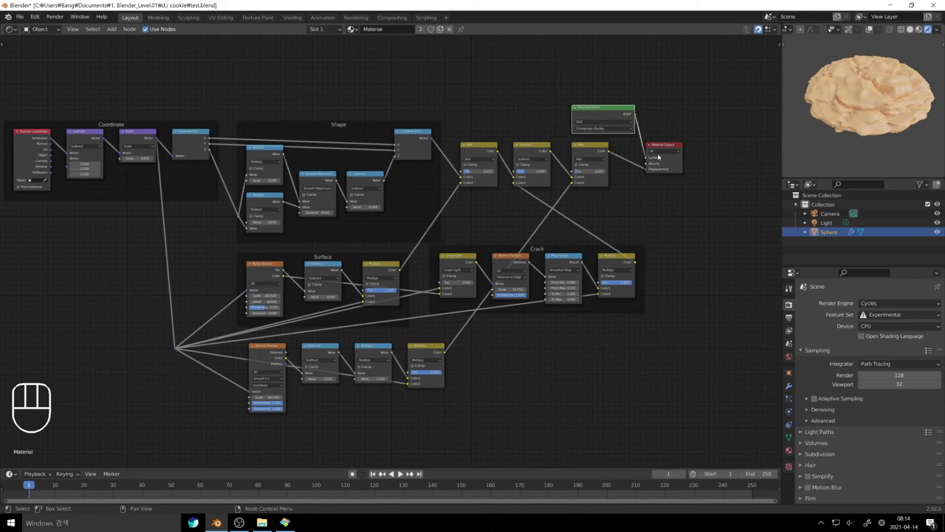
# Group the lower Voronoi Texture, Subtract and two Multiply nodes in a frame labelled Choco Disp, and preview its last Multiply node.
pyautogui.moveTo(659, 157); pyautogui.dragTo(697, 195, button='middle')
pyautogui.hotkey('ctrl', 'j')
pyautogui.press('F2')
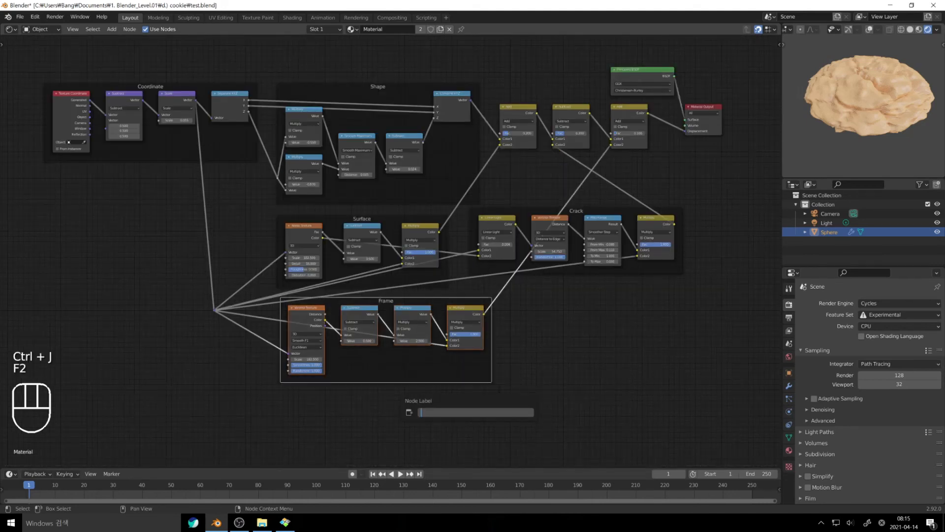
pyautogui.write('Choco Disp.')
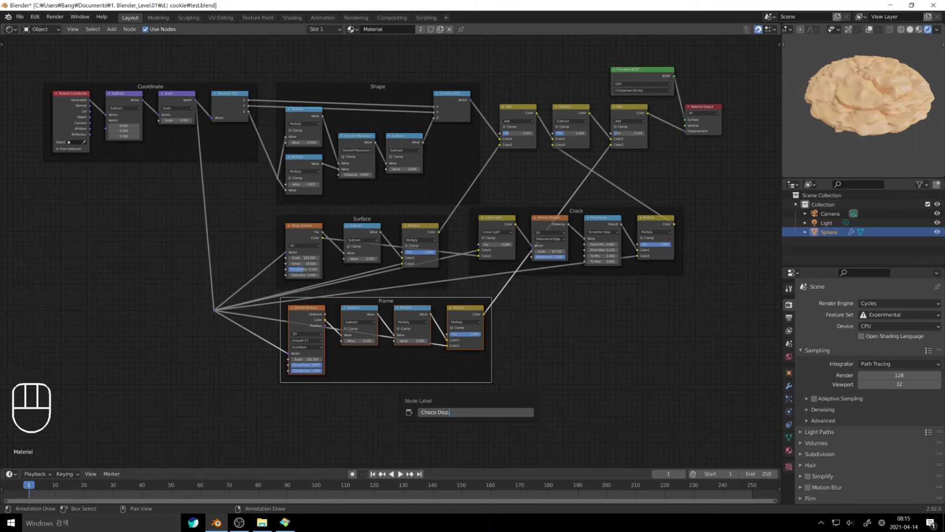
pyautogui.press('Return')
pyautogui.moveTo(558, 329); pyautogui.dragTo(506, 380, button='middle')
pyautogui.keyDown('ctrl'); pyautogui.keyDown('shift'); pyautogui.click(328, 368); pyautogui.keyUp('shift'); pyautogui.keyUp('ctrl')
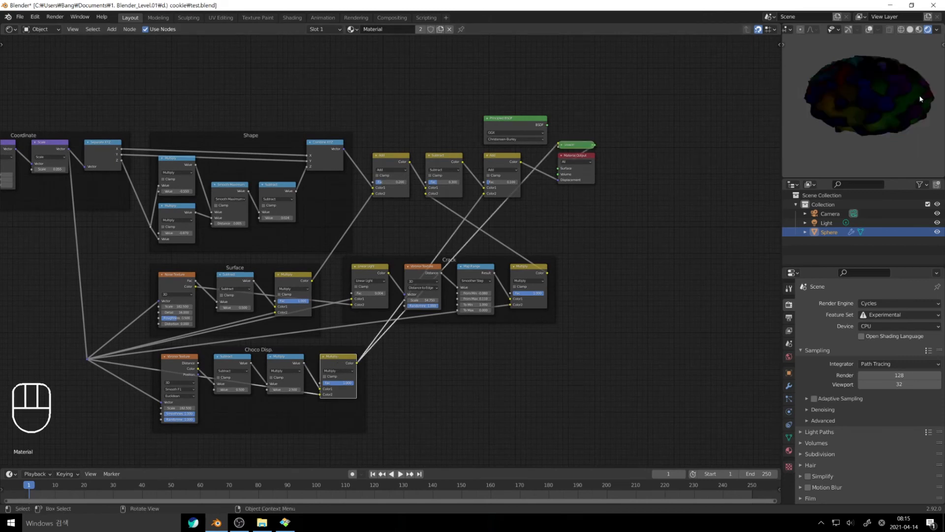
# Restore the Principled BSDF as the displayed surface and add a Math node set to Multiply beside the Choco Disp frame.
pyautogui.keyDown('ctrl'); pyautogui.keyDown('shift'); pyautogui.click(524, 122); pyautogui.keyUp('shift'); pyautogui.keyUp('ctrl')
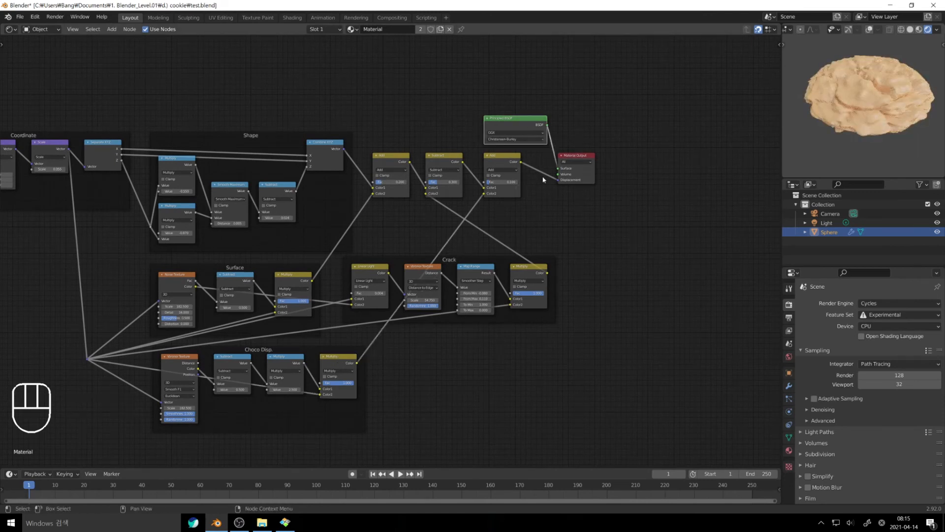
pyautogui.moveTo(499, 182); pyautogui.dragTo(503, 181)
pyautogui.click(437, 382)
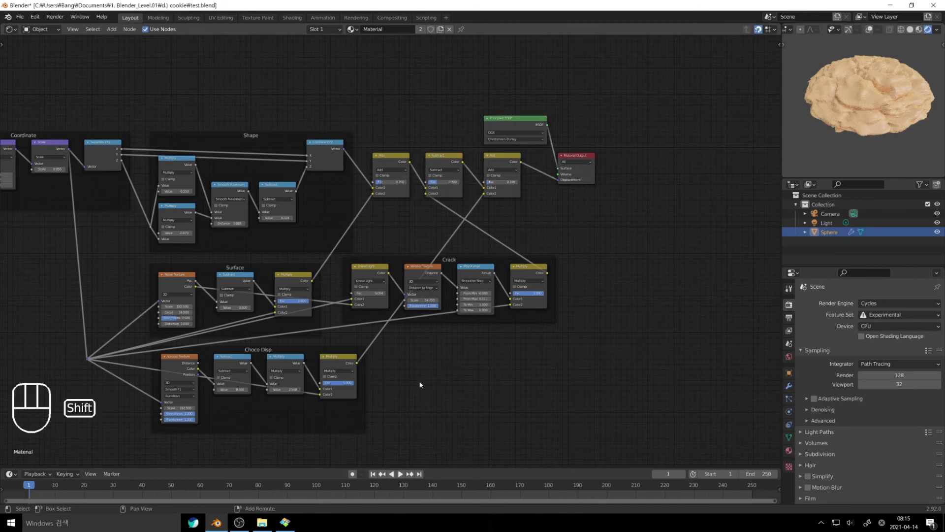
pyautogui.hotkey('shift', 'a')
pyautogui.moveTo(403, 415)
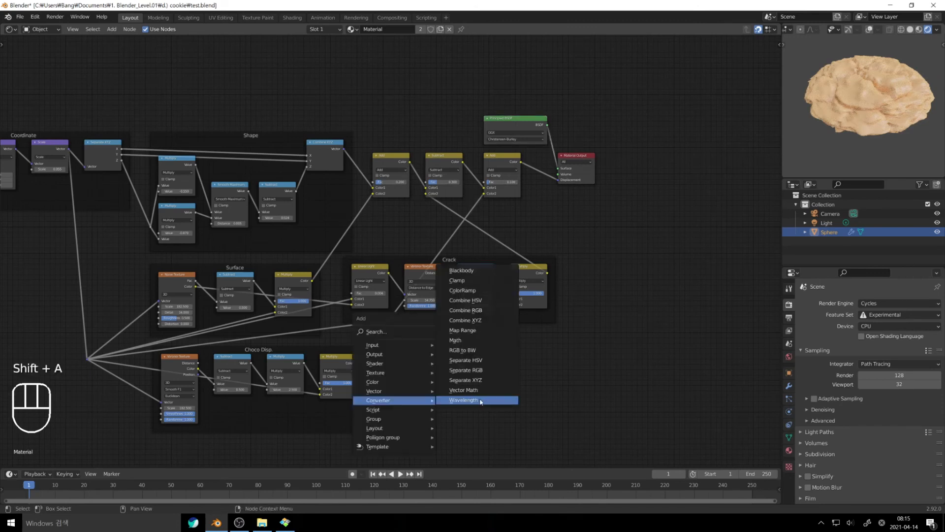
pyautogui.click(474, 346)
pyautogui.click(442, 360)
pyautogui.moveTo(459, 364); pyautogui.dragTo(428, 353)
pyautogui.moveTo(453, 367); pyautogui.dragTo(432, 351)
pyautogui.click(436, 365)
pyautogui.click(440, 382)
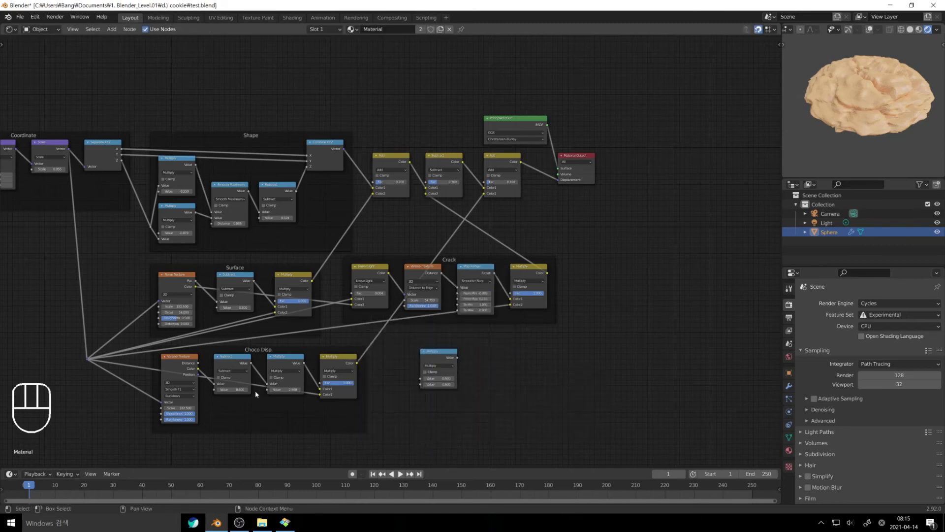
# Feed the Choco Disp frame's Math Multiply output into the new Multiply node, preview it, and set its multiplier to 8.
pyautogui.click(293, 362)
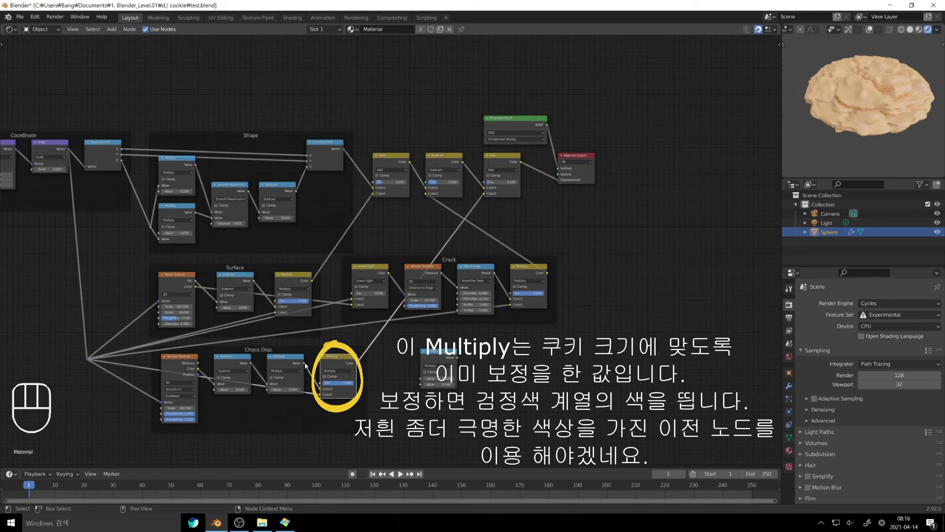
pyautogui.moveTo(304, 363); pyautogui.dragTo(422, 378)
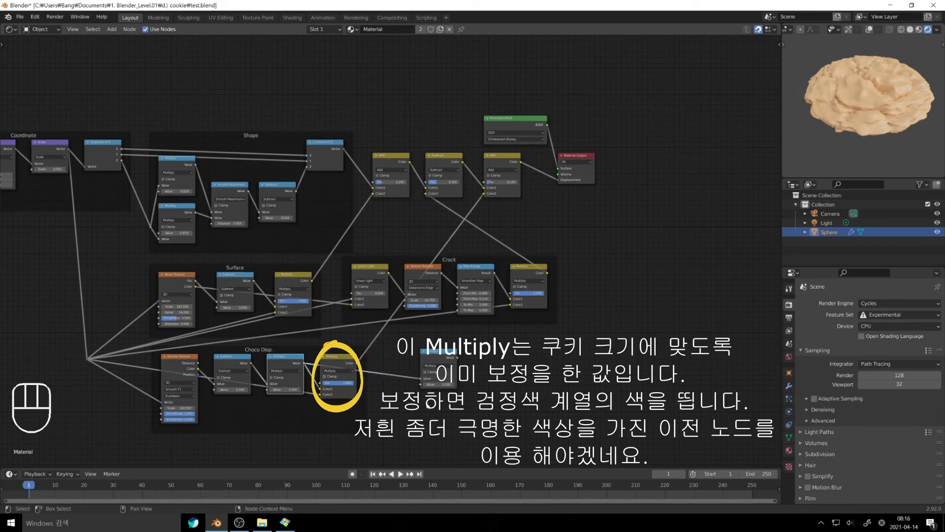
pyautogui.keyDown('ctrl'); pyautogui.keyDown('shift'); pyautogui.click(436, 358); pyautogui.keyUp('shift'); pyautogui.keyUp('ctrl')
pyautogui.moveTo(536, 365); pyautogui.dragTo(508, 373, button='middle')
pyautogui.doubleClick(416, 393)
pyautogui.write('8')
pyautogui.press('Return')
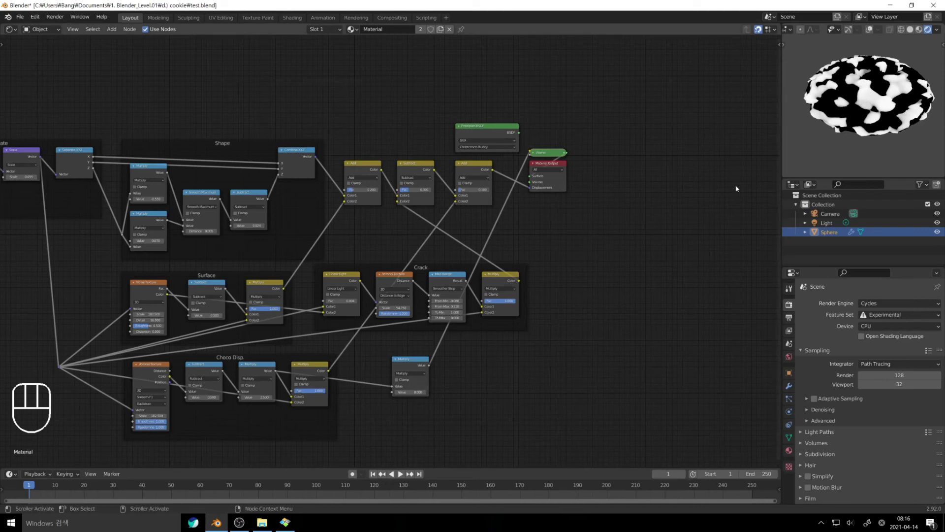
# Put the new Multiply node in its own frame labelled Choco Color.
pyautogui.scroll(-2, 534, 168)
pyautogui.moveTo(534, 168); pyautogui.dragTo(523, 278, button='middle')
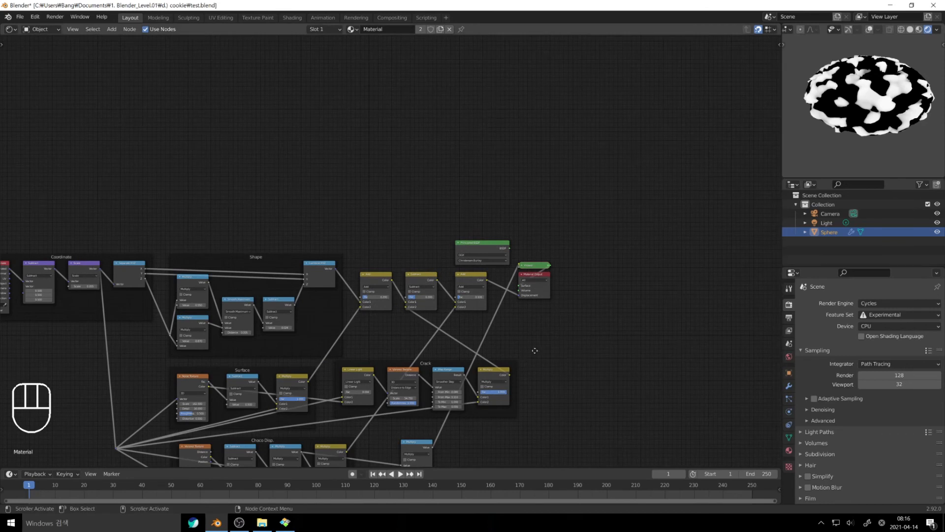
pyautogui.moveTo(534, 348); pyautogui.dragTo(571, 301, button='middle')
pyautogui.moveTo(512, 418); pyautogui.dragTo(529, 394, button='middle')
pyautogui.scroll(3, 529, 394)
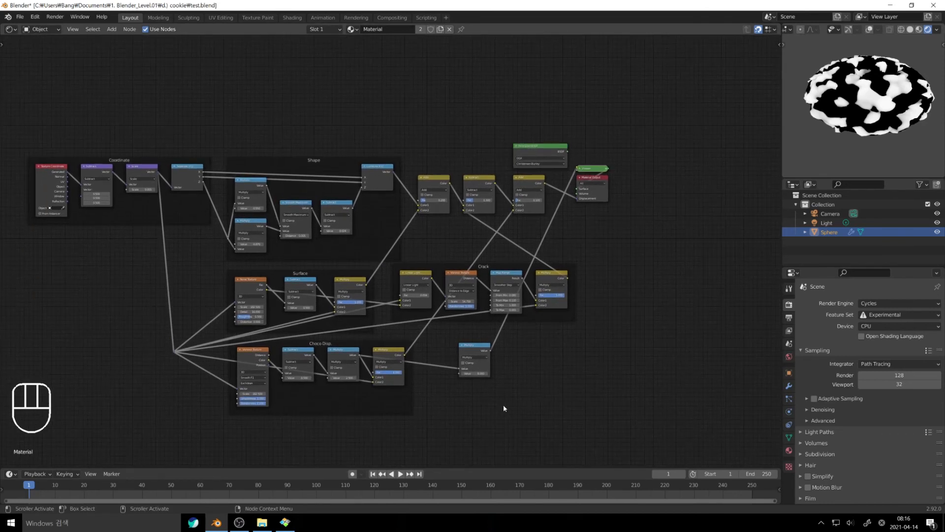
pyautogui.hotkey('ctrl', 'j')
pyautogui.press('F2')
pyautogui.write('Choco Color')
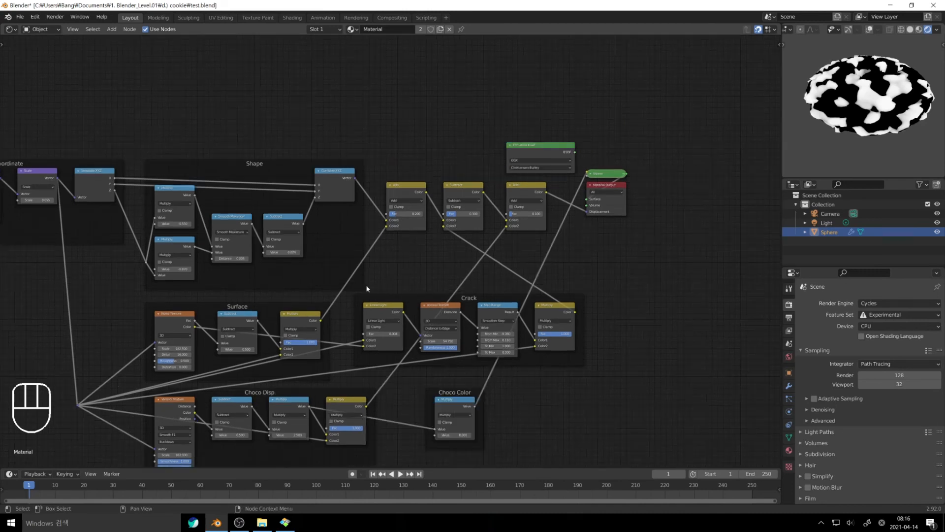
# Restore the Principled BSDF, moved higher above the Add and Subtract nodes, as the surface and shift its Base Color to a yellower orange.
pyautogui.moveTo(509, 155); pyautogui.dragTo(474, 98)
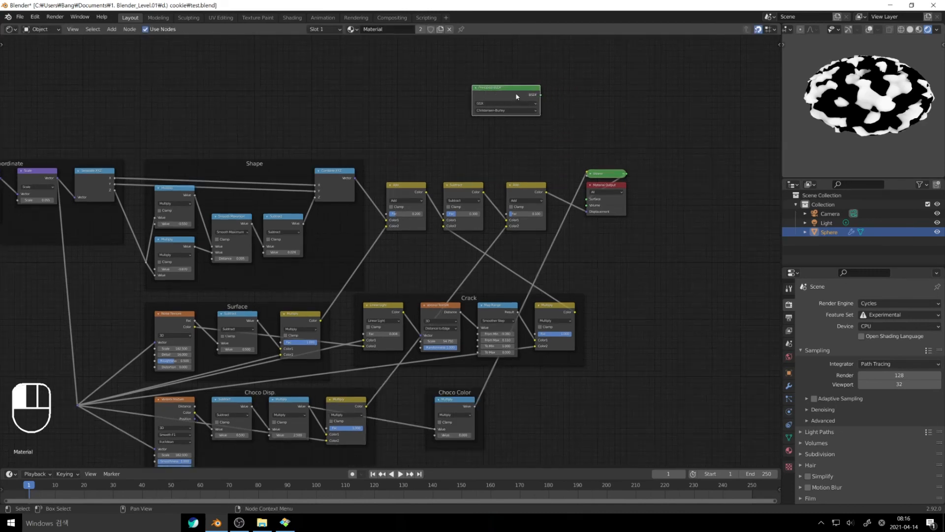
pyautogui.keyDown('ctrl'); pyautogui.keyDown('shift'); pyautogui.click(518, 100); pyautogui.keyUp('shift'); pyautogui.keyUp('ctrl')
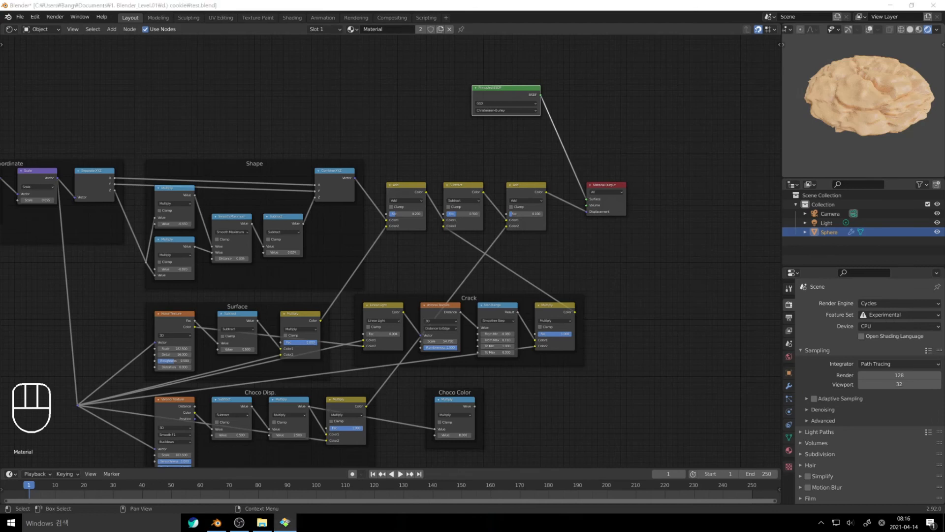
pyautogui.hotkey('ctrl', 'h')
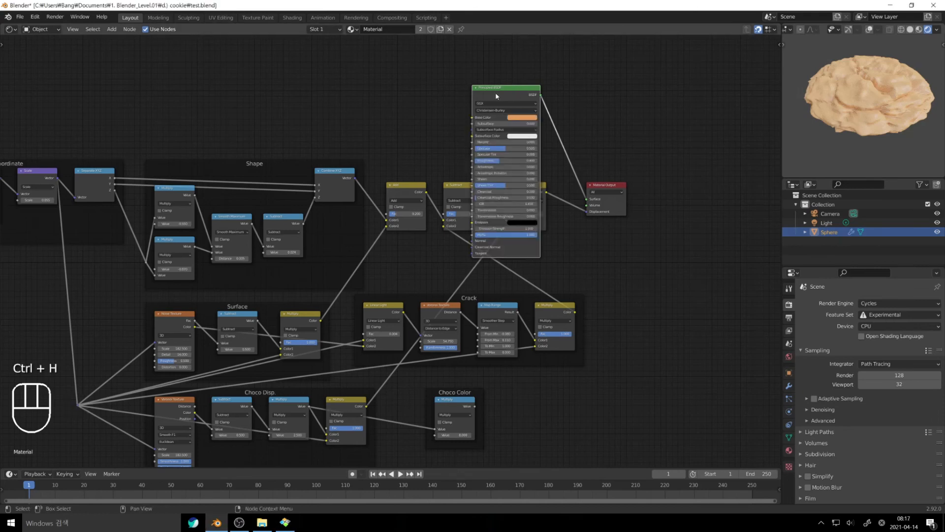
pyautogui.click(522, 117)
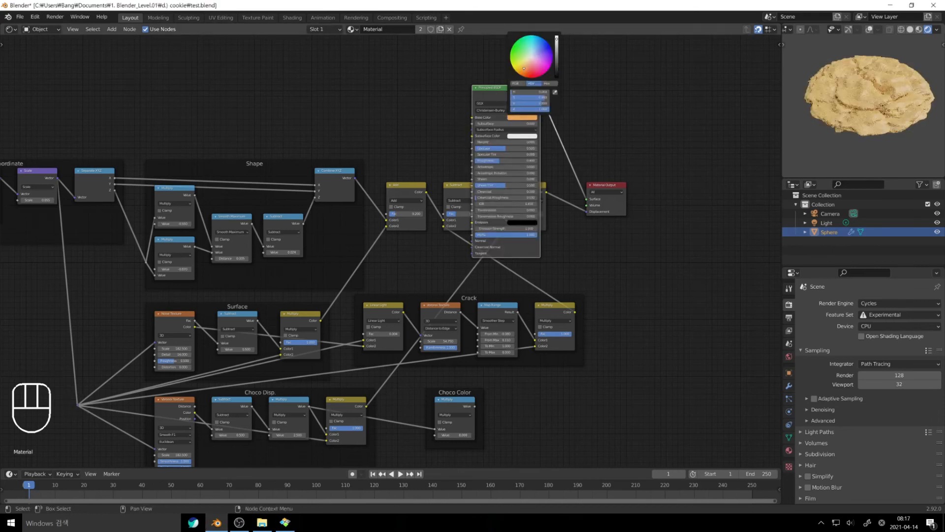
pyautogui.hotkey('ctrl', 'h')
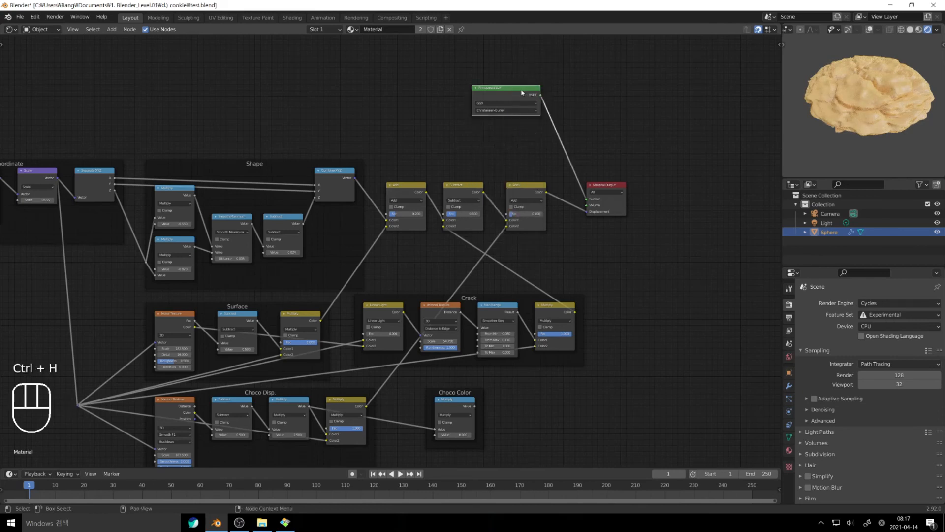
# Duplicate the Principled BSDF directly below the original and set the copy's Base Color to dark brown.
pyautogui.hotkey('shift', 'd')
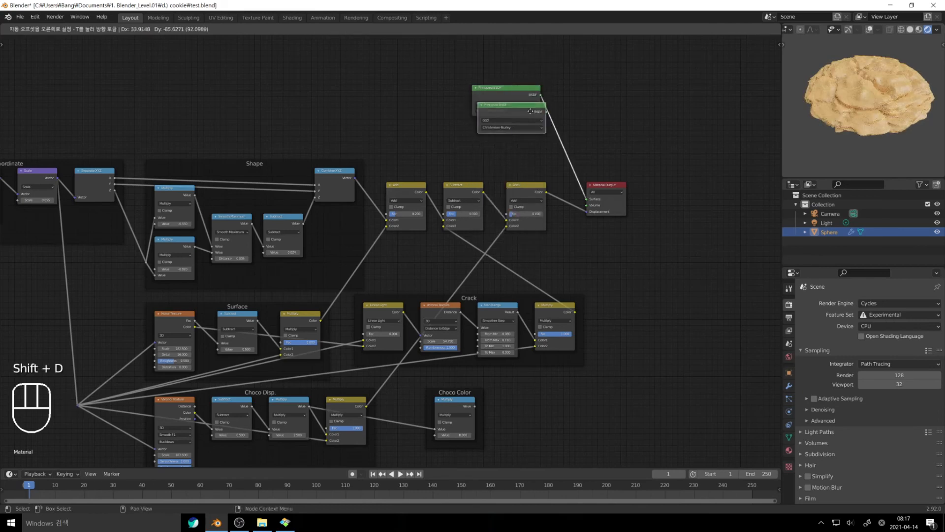
pyautogui.click(526, 126)
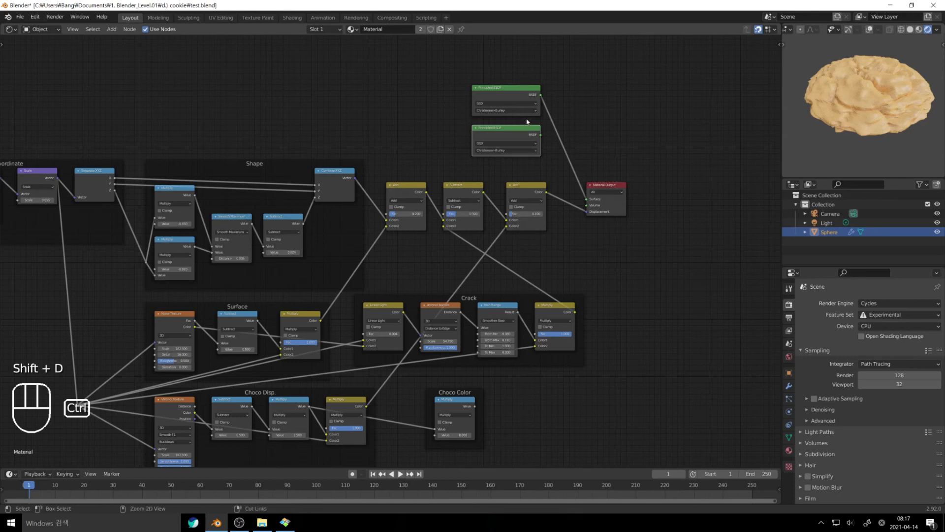
pyautogui.hotkey('ctrl', 'h')
pyautogui.click(521, 157)
pyautogui.moveTo(559, 107); pyautogui.dragTo(557, 97)
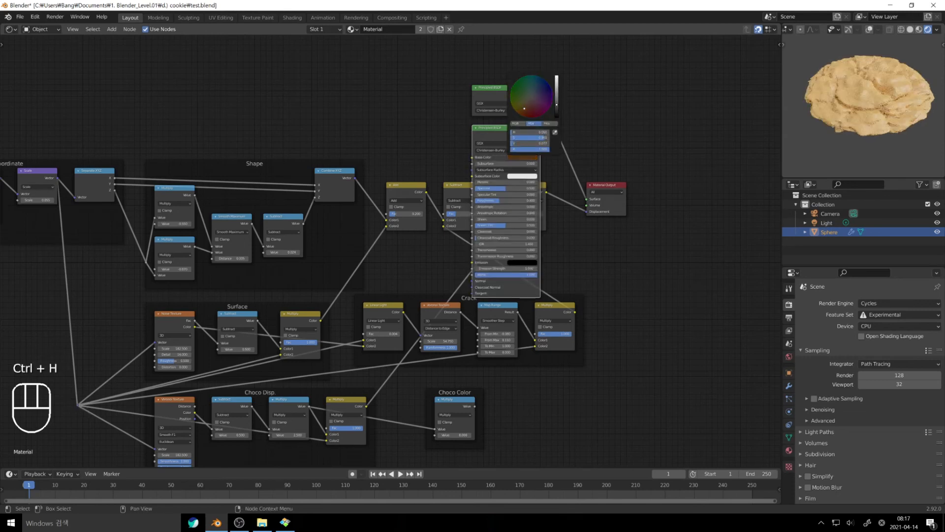
pyautogui.click(634, 120)
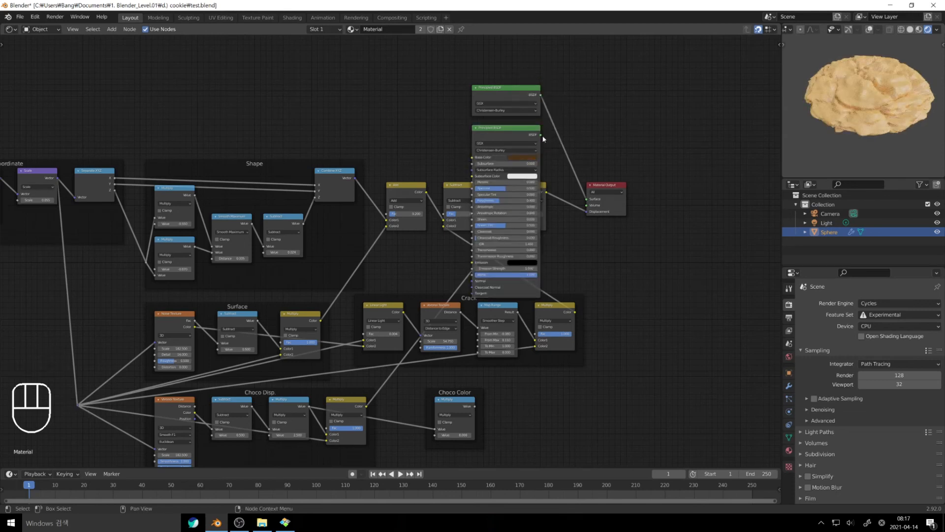
# Add a Mix Shader combining both Principled BSDF nodes into the Material Output surface, and hide the copy's unused sockets.
pyautogui.hotkey('shift', 'a')
pyautogui.moveTo(611, 97)
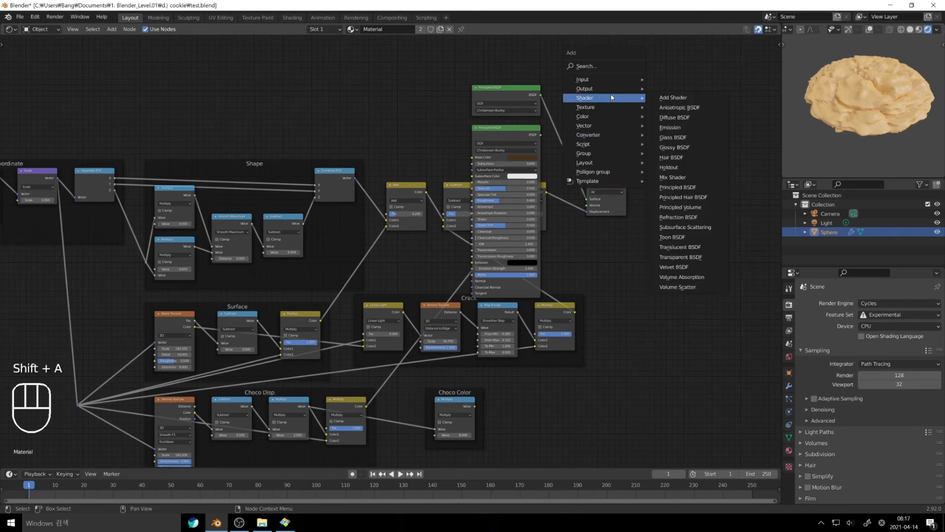
pyautogui.click(686, 177)
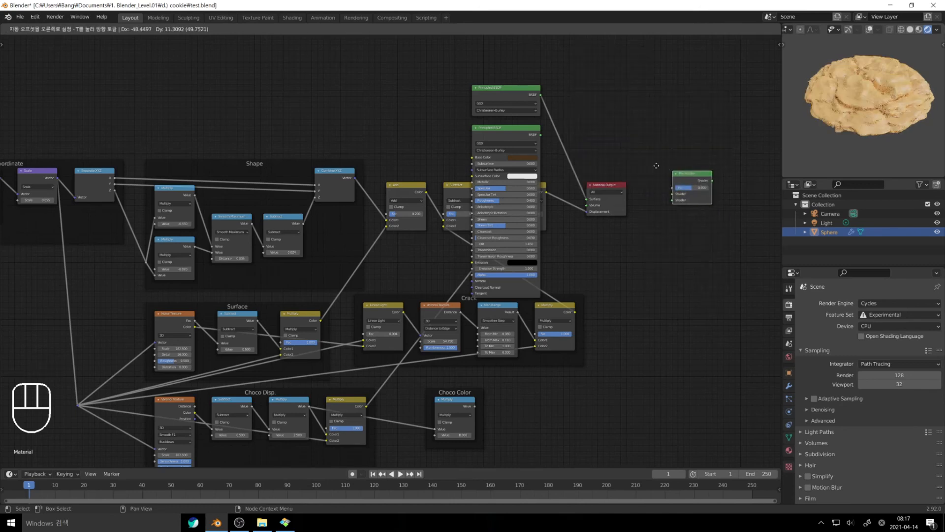
pyautogui.click(582, 114)
pyautogui.moveTo(583, 114); pyautogui.dragTo(577, 102)
pyautogui.moveTo(577, 119)
pyautogui.mouseDown()
pyautogui.moveTo(595, 119)
pyautogui.moveTo(561, 119)
pyautogui.moveTo(595, 119)
pyautogui.mouseUp()
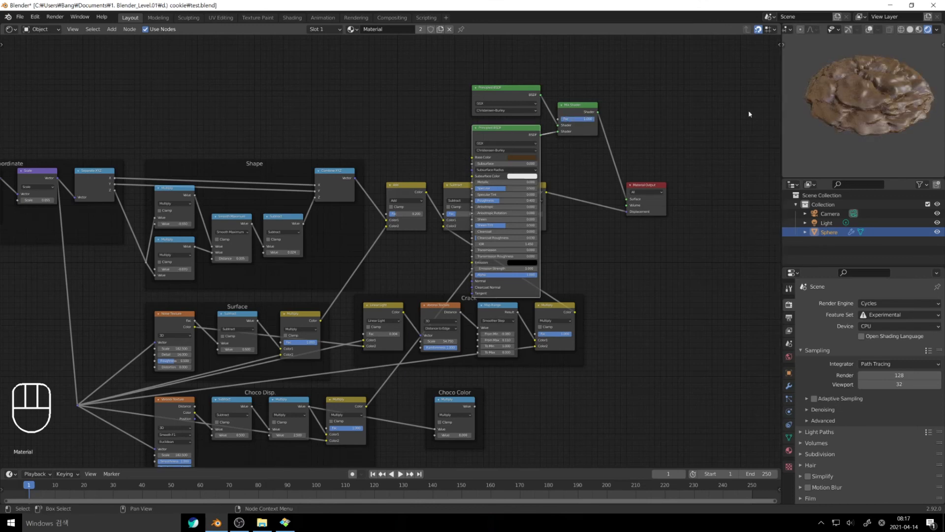
pyautogui.hotkey('ctrl', 'h')
pyautogui.moveTo(586, 119)
pyautogui.mouseDown()
pyautogui.moveTo(562, 119)
pyautogui.moveTo(596, 119)
pyautogui.mouseUp()
# Drive the Mix Shader's Fac with the Choco Color Multiply output, comparing the mask preview with the mixed shader on the sphere.
pyautogui.moveTo(475, 406); pyautogui.dragTo(557, 118)
pyautogui.keyDown('ctrl'); pyautogui.keyDown('shift'); pyautogui.click(464, 405); pyautogui.keyUp('shift'); pyautogui.keyUp('ctrl')
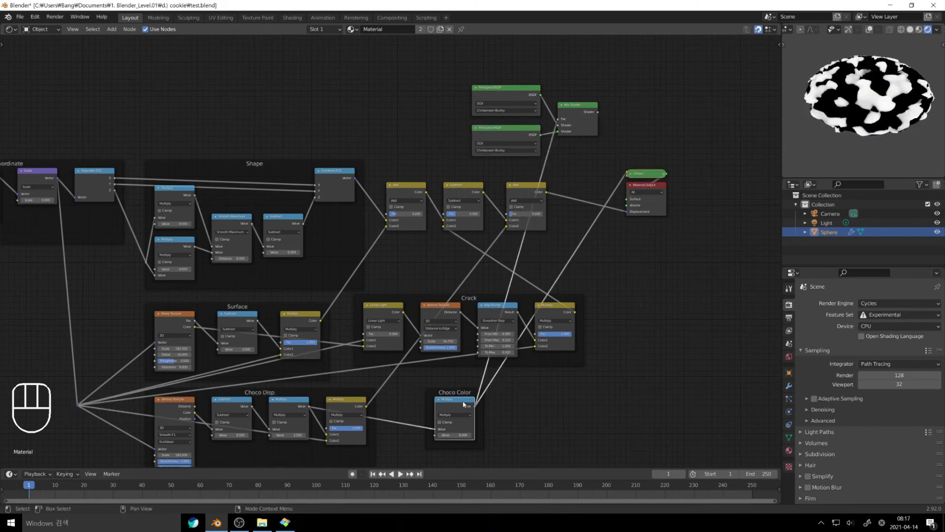
pyautogui.keyDown('ctrl'); pyautogui.keyDown('shift'); pyautogui.click(579, 111); pyautogui.keyUp('shift'); pyautogui.keyUp('ctrl')
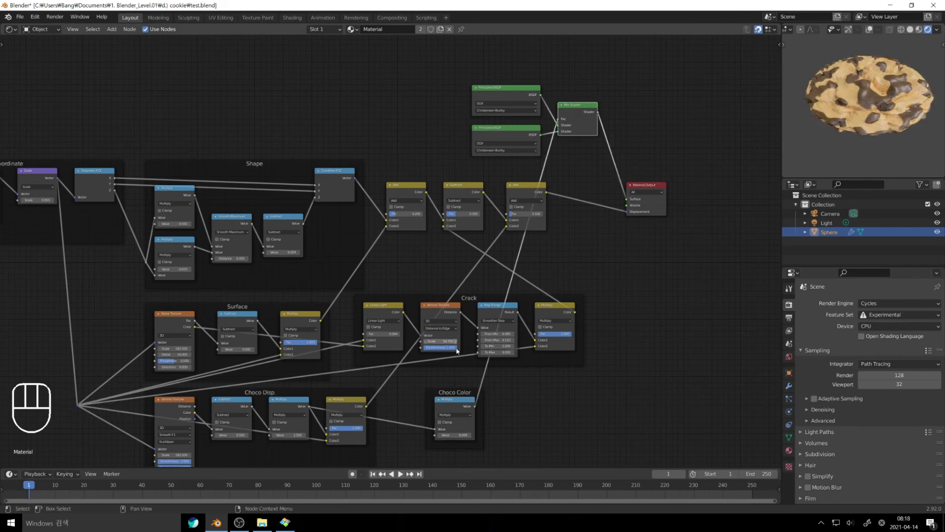
pyautogui.keyDown('ctrl'); pyautogui.keyDown('shift'); pyautogui.click(460, 405); pyautogui.keyUp('shift'); pyautogui.keyUp('ctrl')
pyautogui.keyDown('ctrl'); pyautogui.keyDown('shift'); pyautogui.click(580, 121); pyautogui.keyUp('shift'); pyautogui.keyUp('ctrl')
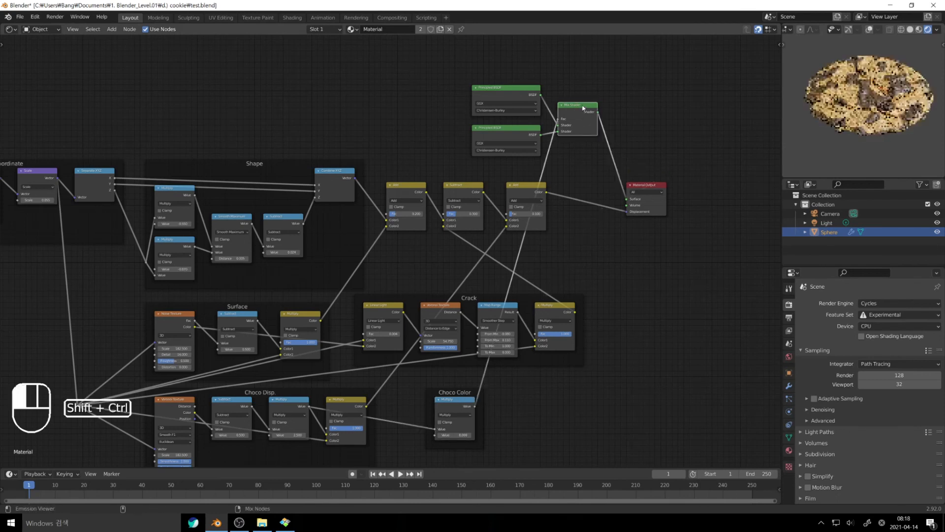
pyautogui.moveTo(564, 133); pyautogui.dragTo(559, 125)
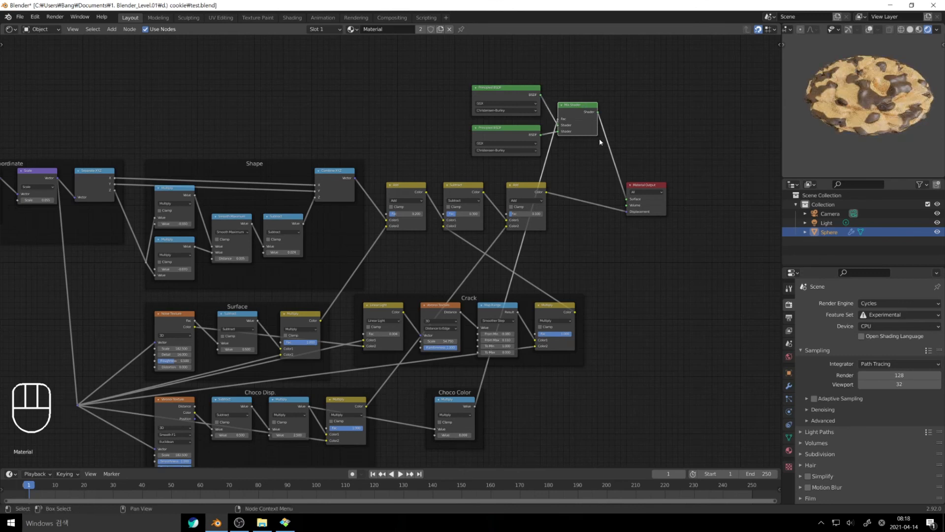
# Group the two Principled BSDF nodes and the Mix Shader in a frame labelled Cookie Color.
pyautogui.moveTo(593, 274); pyautogui.dragTo(646, 266, button='middle')
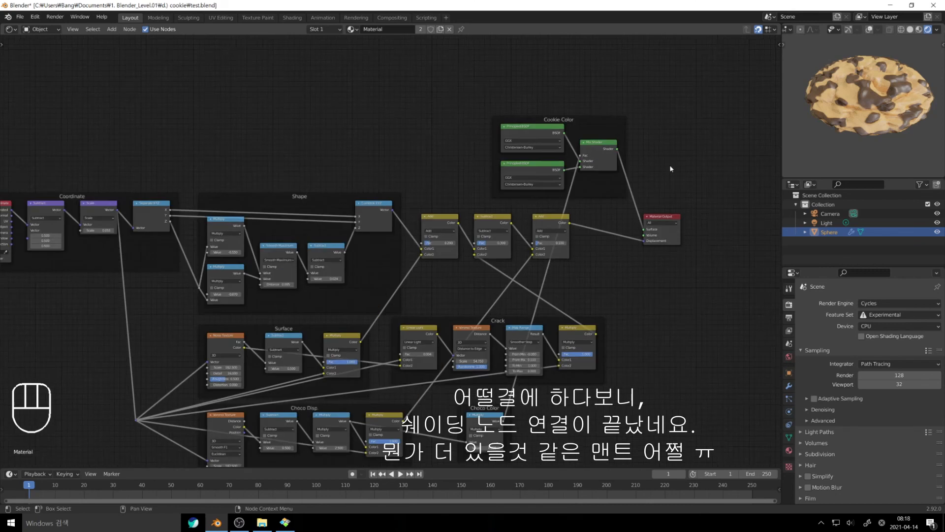
pyautogui.scroll(3, 669, 164)
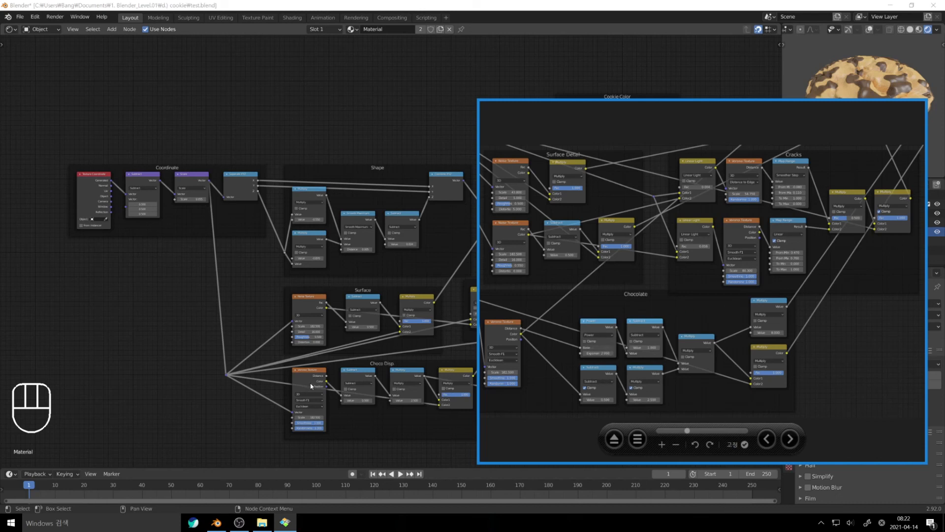
# Examine the Surface Detail, Cracks and Chocolate groups in the reference node screenshot in the image viewer, beside the node tree and enlarged.
pyautogui.moveTo(715, 106); pyautogui.dragTo(244, 108)
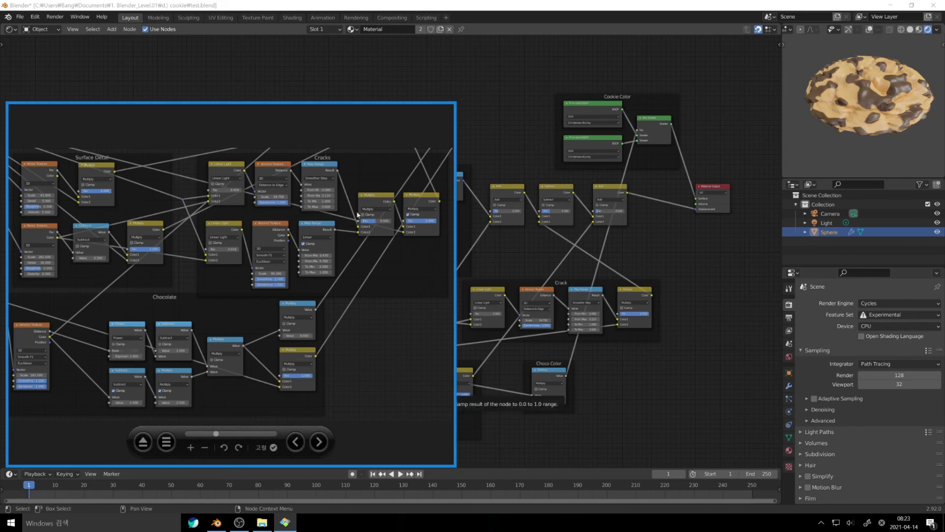
pyautogui.doubleClick(247, 110)
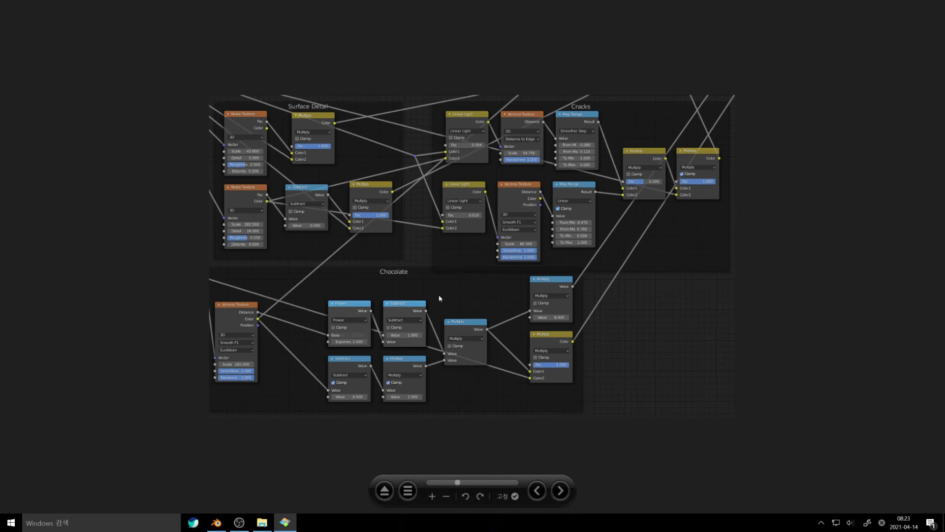
pyautogui.moveTo(477, 8)
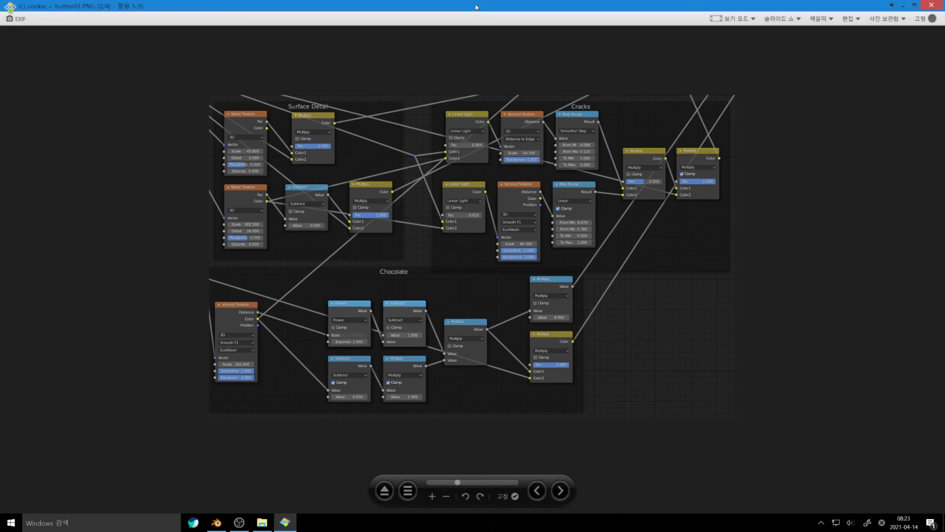
pyautogui.doubleClick(476, 8)
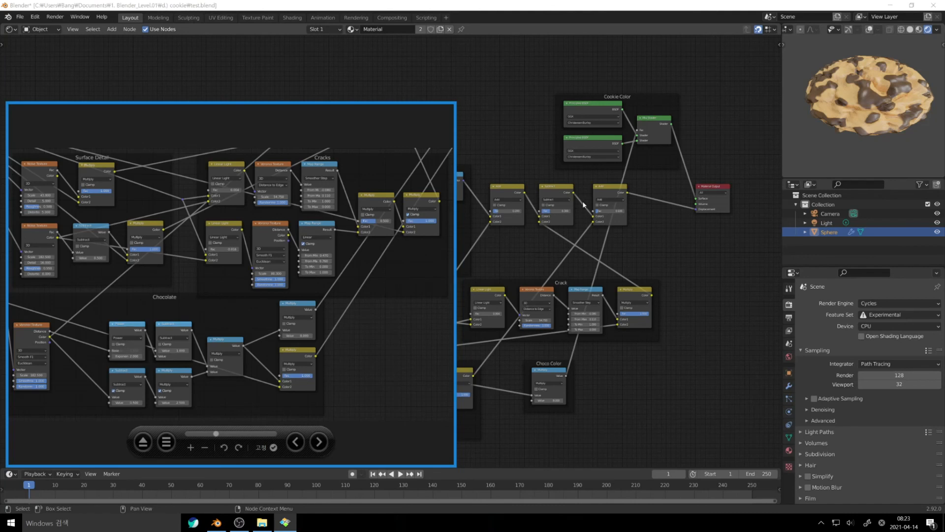
# Examine the Cookie Color, Chocolate Color and Displacement Control groups in the next reference node screenshot, then enlarge it.
pyautogui.scroll(-1, 319, 250)
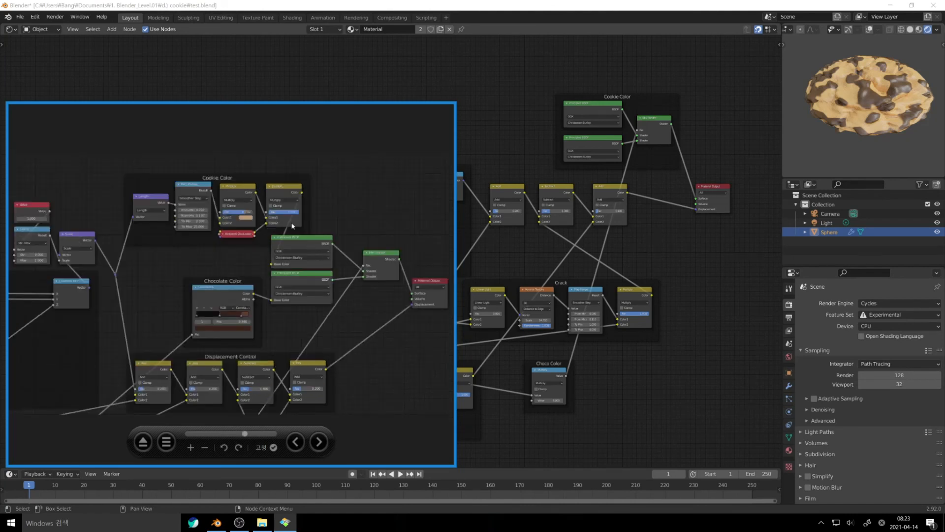
pyautogui.moveTo(237, 107); pyautogui.dragTo(252, 101)
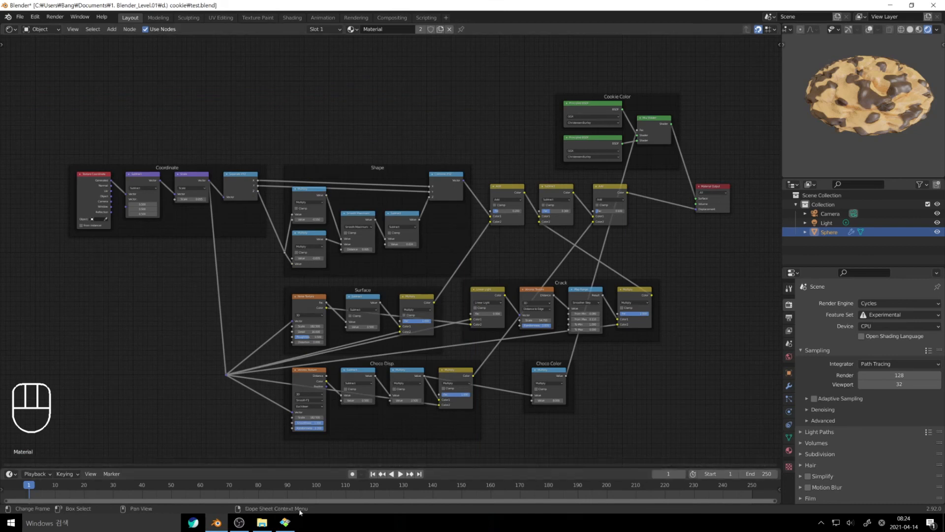
pyautogui.click(285, 522)
pyautogui.doubleClick(372, 102)
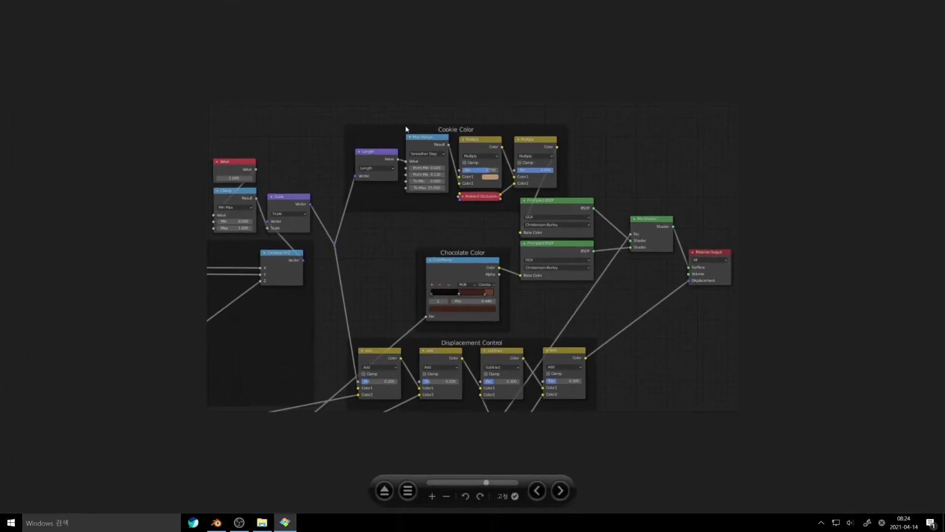
# Compare the Surface Detail, Cracks and Chocolate groups with the Cookie Color, Chocolate Color and Displacement Control groups in the enlarged reference node screenshots.
pyautogui.scroll(1, 469, 158)
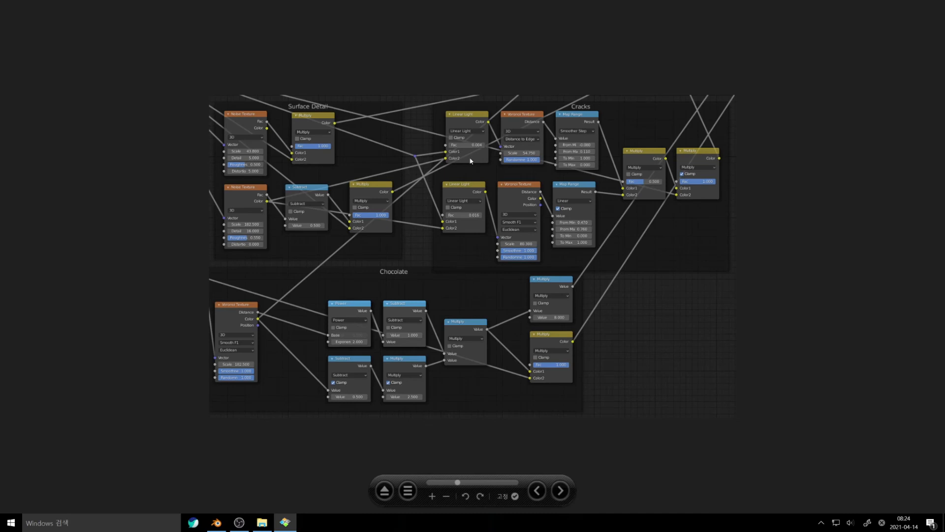
pyautogui.keyDown('ctrl'); pyautogui.scroll(3, 470, 161); pyautogui.keyUp('ctrl')
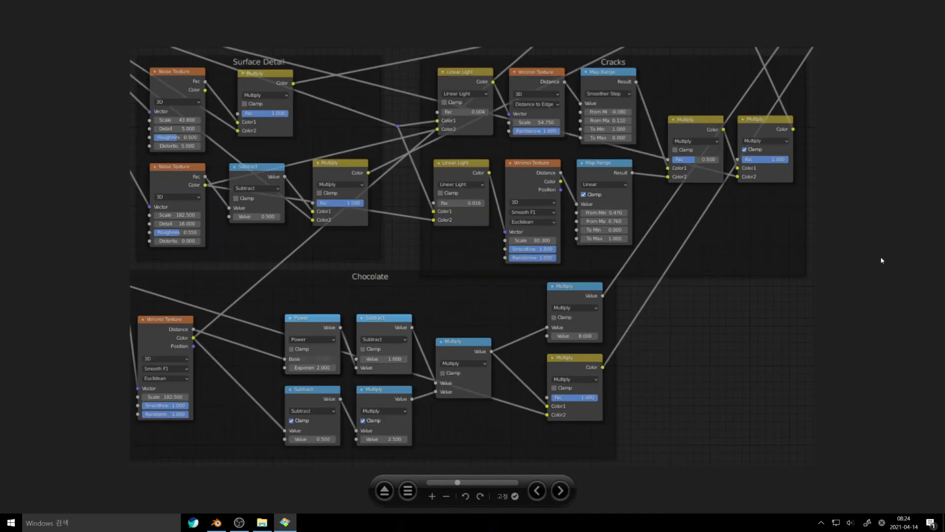
pyautogui.scroll(1, 882, 260)
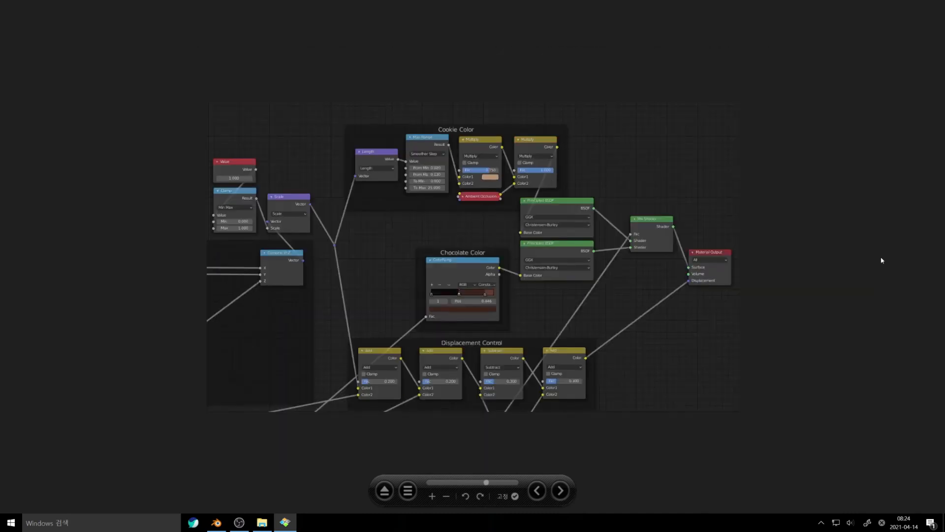
pyautogui.keyDown('ctrl'); pyautogui.scroll(3, 836, 259); pyautogui.keyUp('ctrl')
pyautogui.keyDown('ctrl'); pyautogui.scroll(-1, 804, 180); pyautogui.keyUp('ctrl')
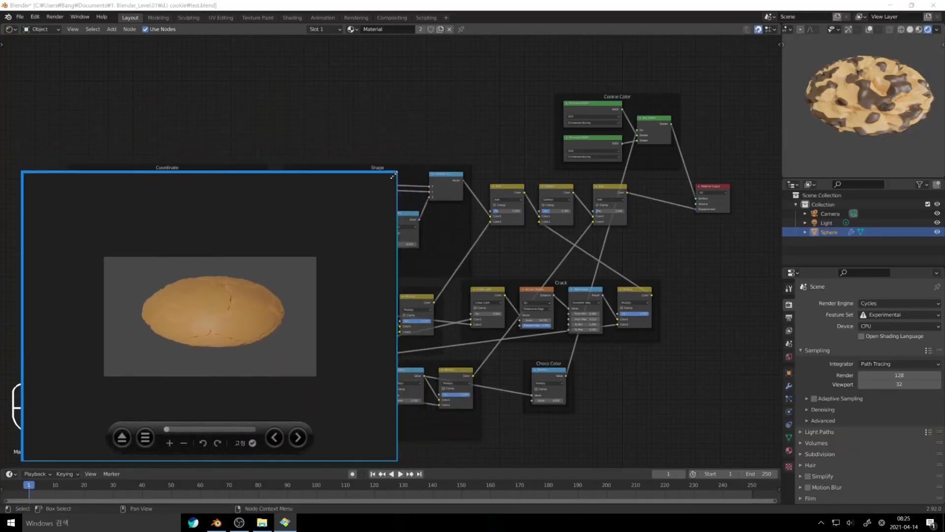
# Shrink the image viewer window showing the plain cookie reference and reposition it over the node tree.
pyautogui.moveTo(393, 176); pyautogui.dragTo(325, 259)
pyautogui.moveTo(224, 264); pyautogui.dragTo(643, 262)
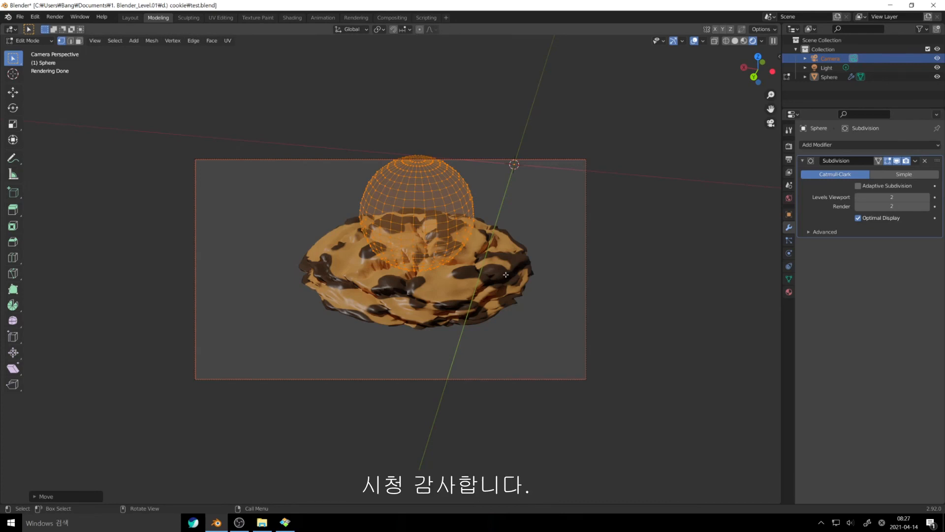
# Test-render the cookie from the camera, before and after raising the Subdivision modifier's render level by one.
pyautogui.press('F12')
pyautogui.press('Escape')
pyautogui.click(927, 206)
pyautogui.press('F12')
pyautogui.press('Escape')
# Lower the Subdivision modifier's viewport and render levels by one each, and render the cookie from the camera view.
pyautogui.click(858, 197)
pyautogui.click(858, 206)
pyautogui.moveTo(458, 246); pyautogui.dragTo(549, 262, button='middle')
pyautogui.press('KP_0')
pyautogui.press('F12')
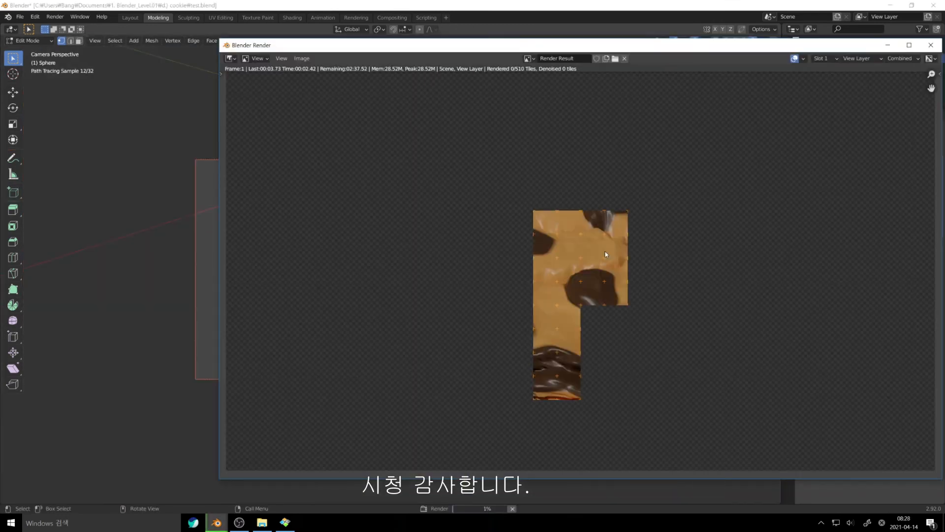